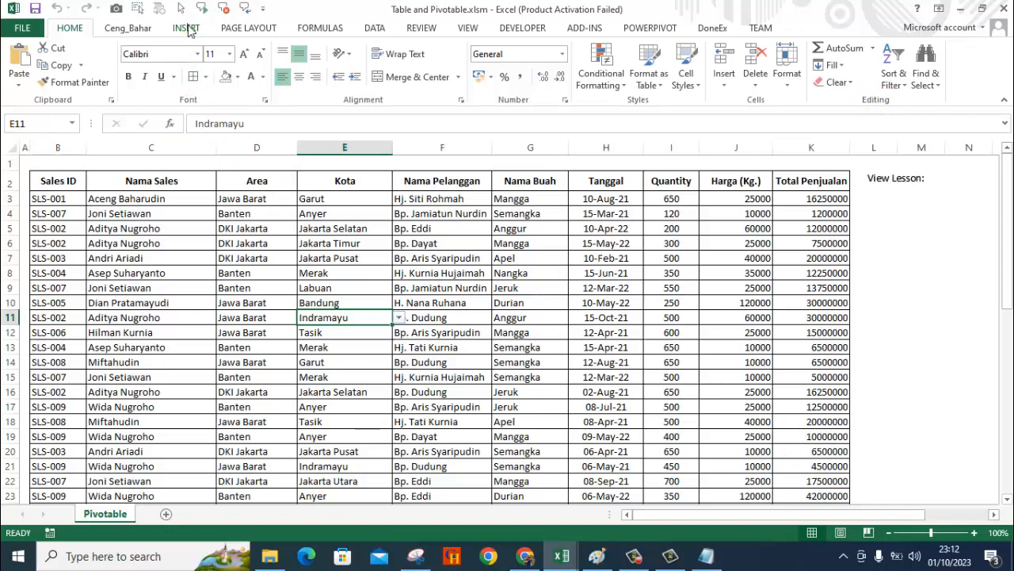
- Examine the sales data down to row 50 for column headers, blank rows and total rows before building a pivot table
{"action": "left_click", "coordinate": [187, 29]}
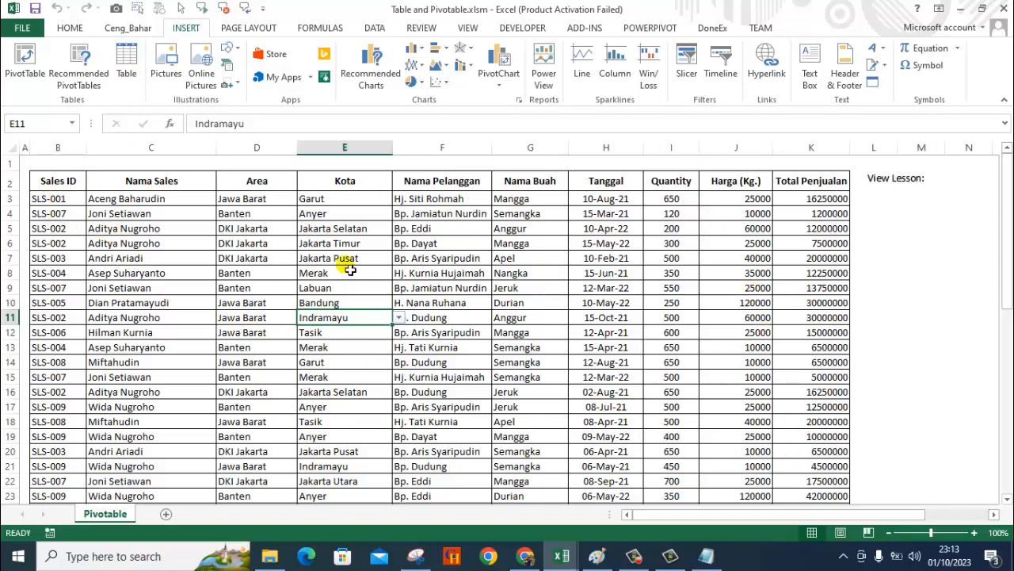
{"action": "left_click", "coordinate": [307, 247]}
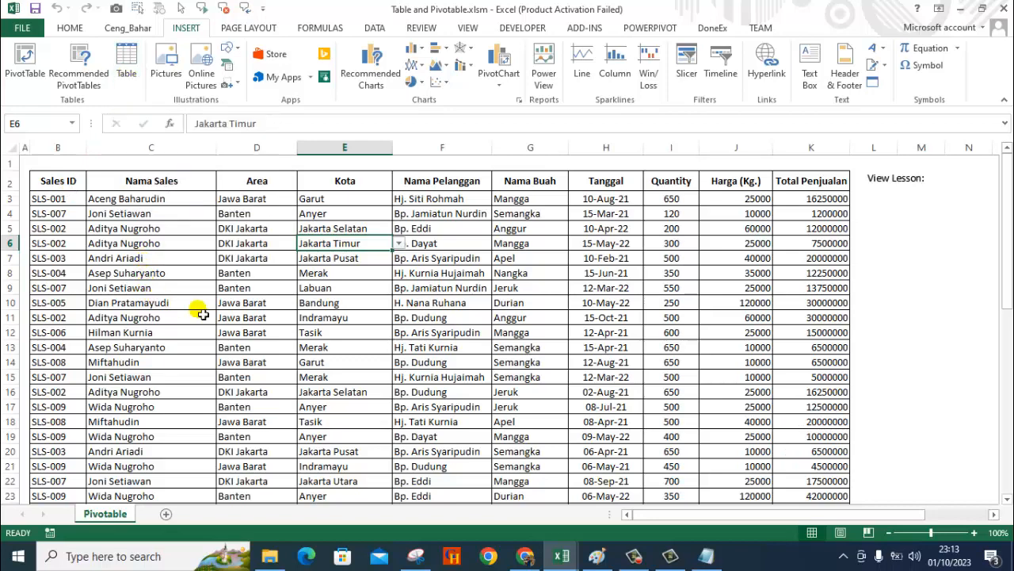
{"action": "left_click", "coordinate": [523, 304]}
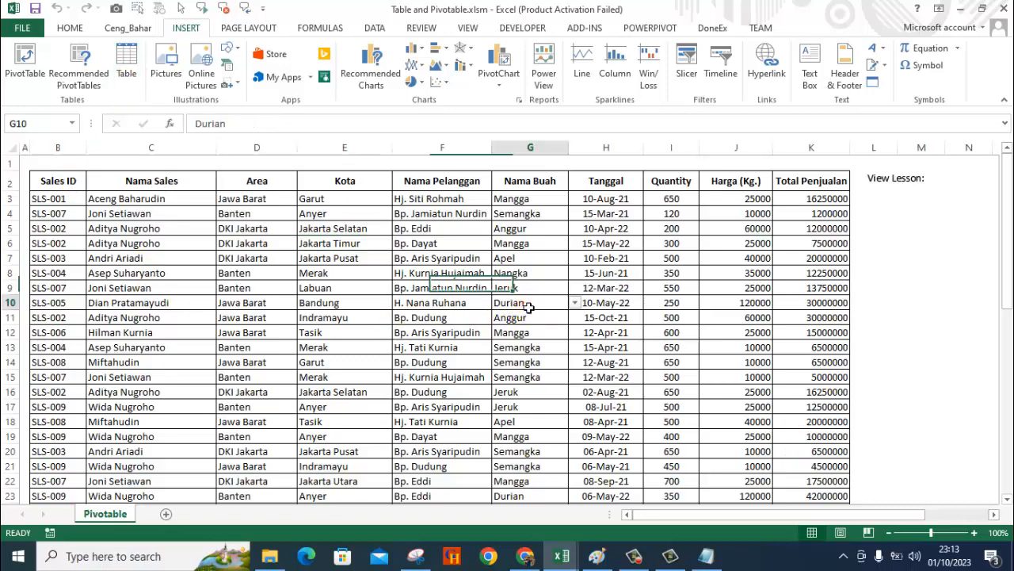
{"action": "left_click", "coordinate": [887, 320]}
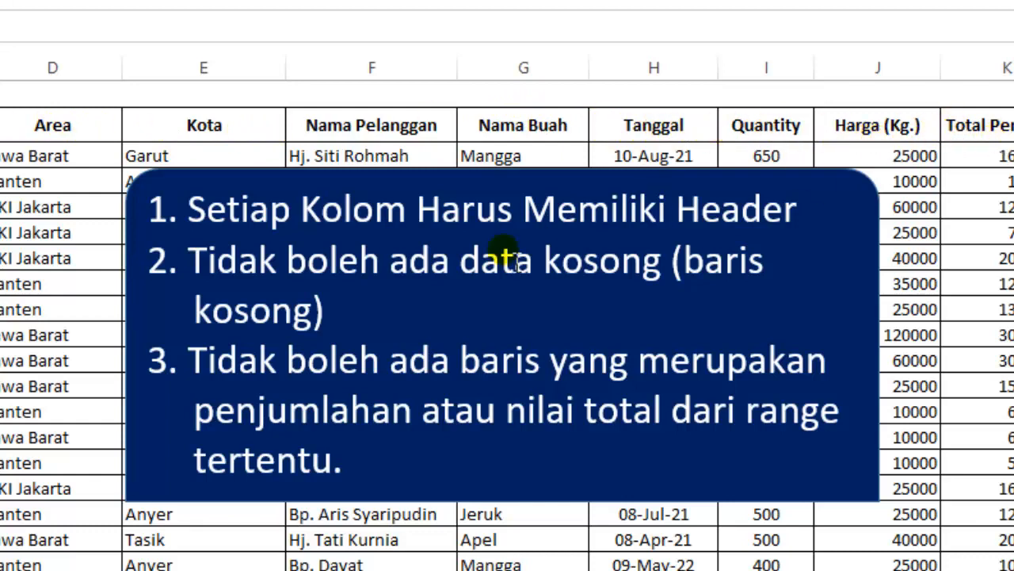
{"action": "left_click", "coordinate": [407, 315]}
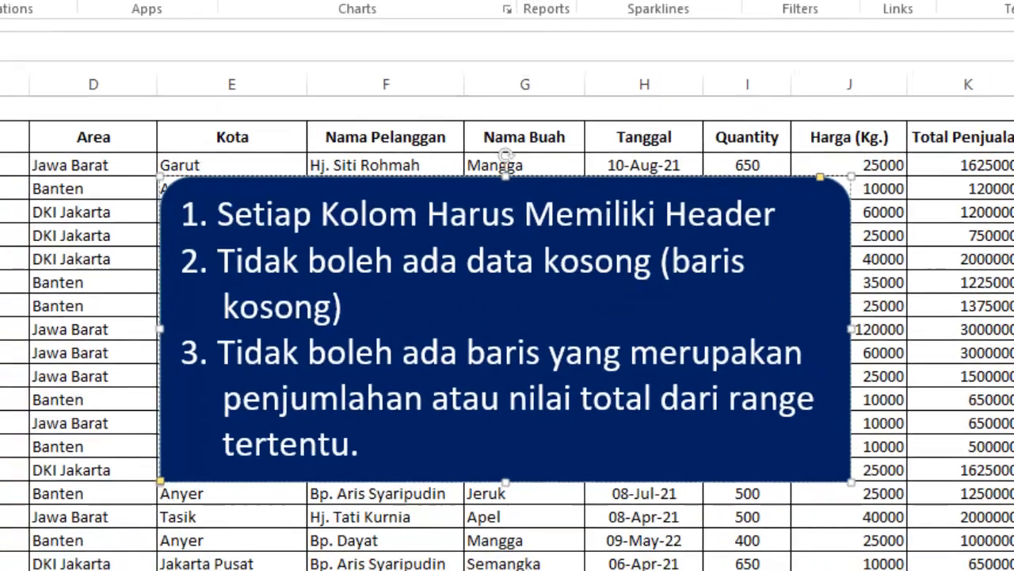
{"action": "left_click", "coordinate": [102, 273]}
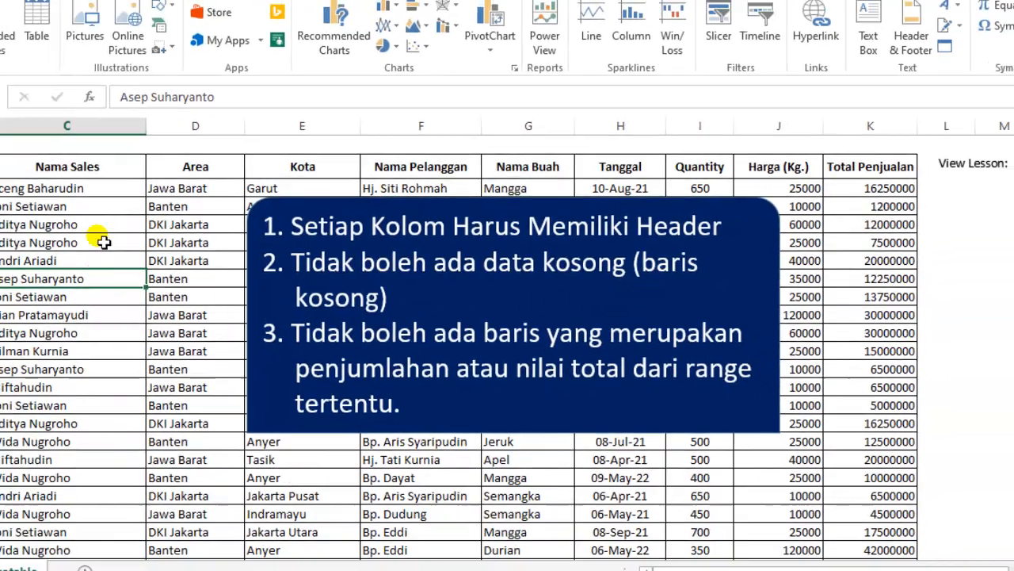
{"action": "scroll", "coordinate": [181, 246], "scroll_direction": "down", "scroll_amount": 1}
{"action": "left_click", "coordinate": [906, 349]}
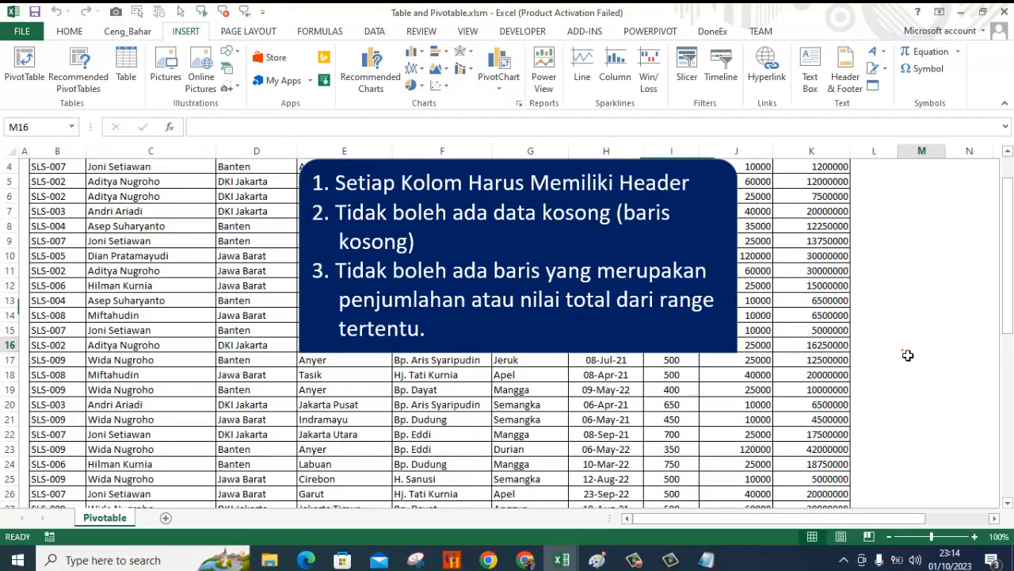
{"action": "scroll", "coordinate": [782, 321], "scroll_direction": "up", "scroll_amount": 1}
{"action": "scroll", "coordinate": [773, 329], "scroll_direction": "down", "scroll_amount": 4}
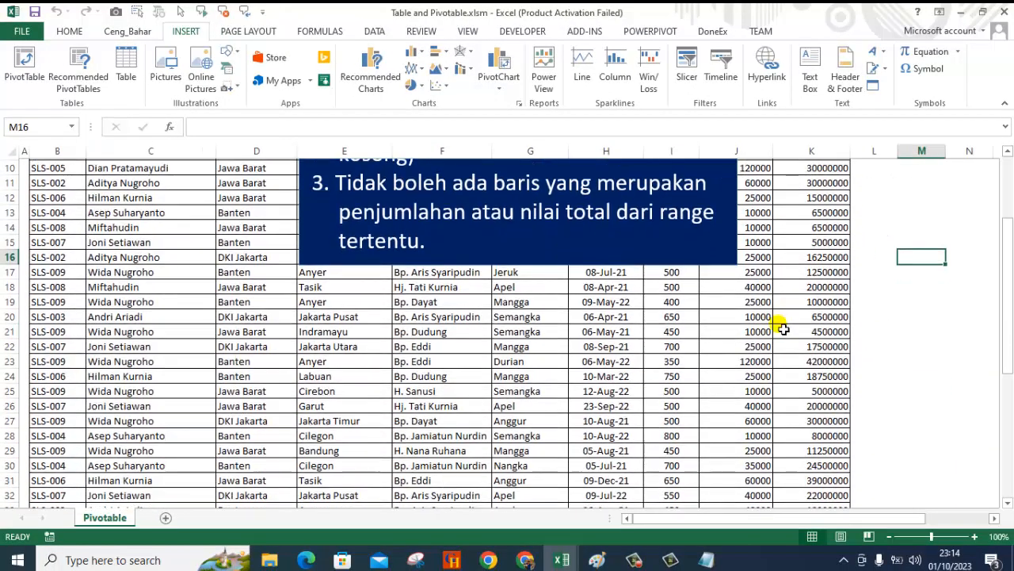
{"action": "scroll", "coordinate": [254, 356], "scroll_direction": "down", "scroll_amount": 4}
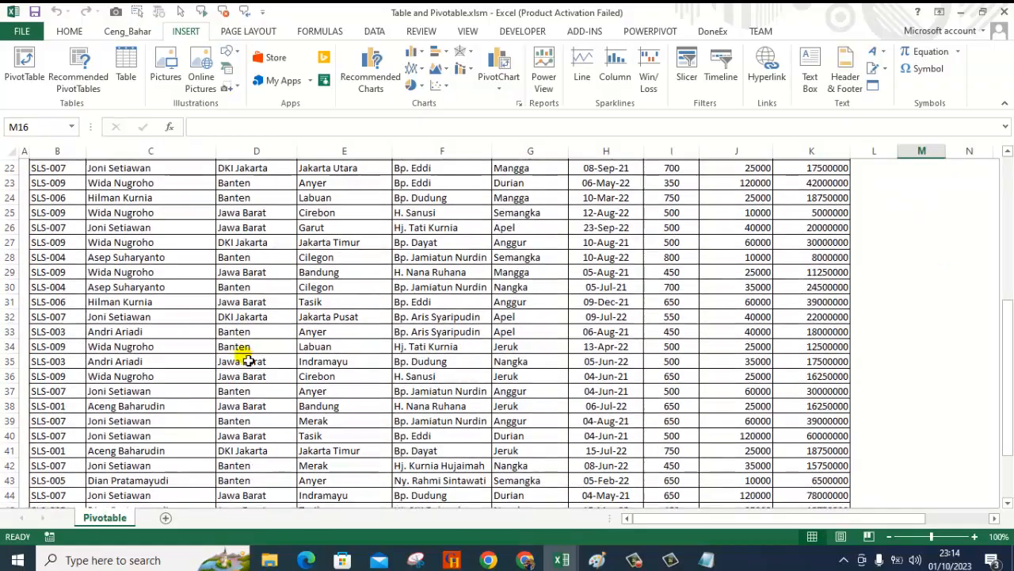
{"action": "scroll", "coordinate": [262, 358], "scroll_direction": "down", "scroll_amount": 1}
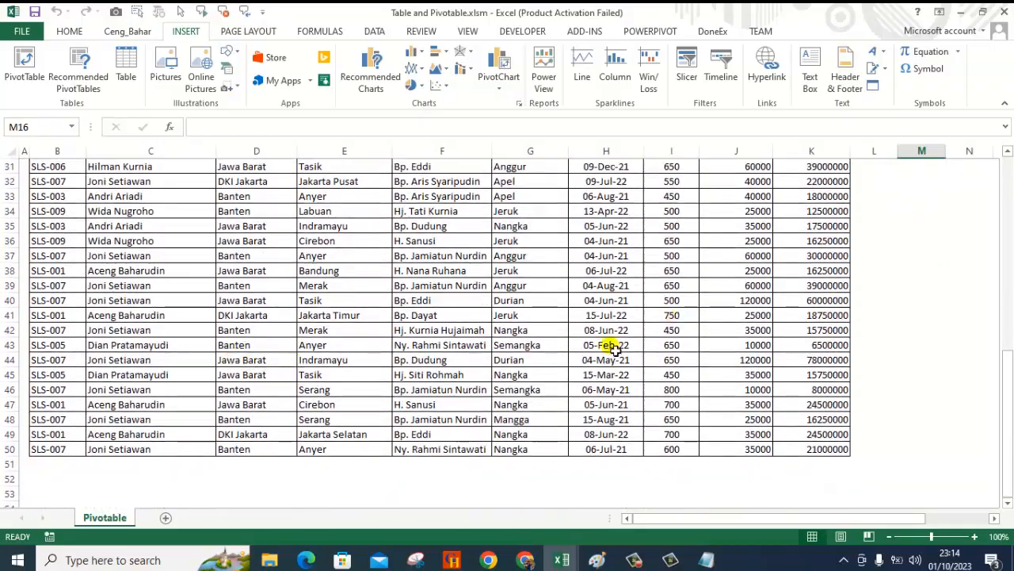
{"action": "scroll", "coordinate": [754, 382], "scroll_direction": "up", "scroll_amount": 2}
{"action": "scroll", "coordinate": [755, 385], "scroll_direction": "up", "scroll_amount": 8}
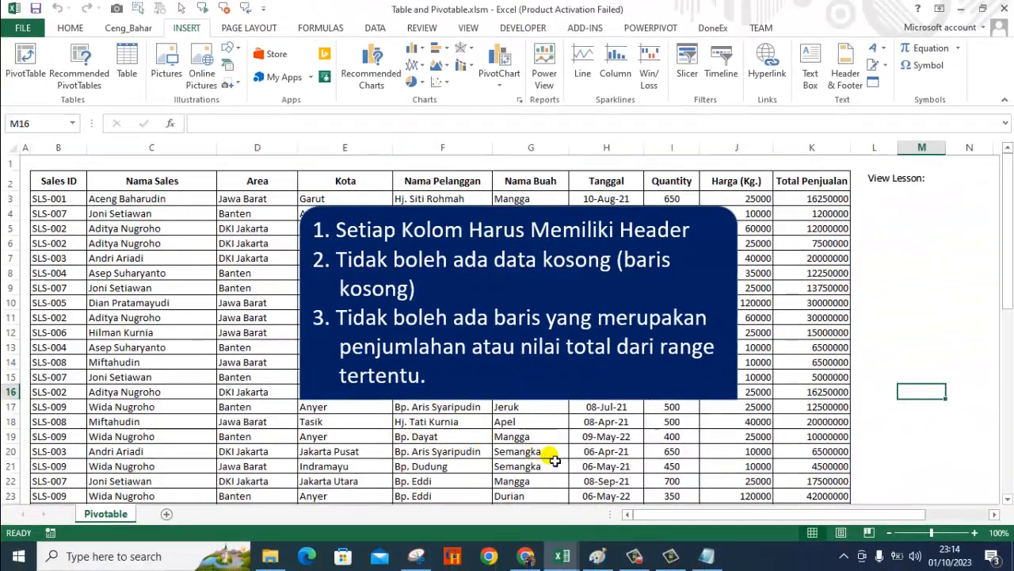
{"action": "left_click", "coordinate": [667, 452]}
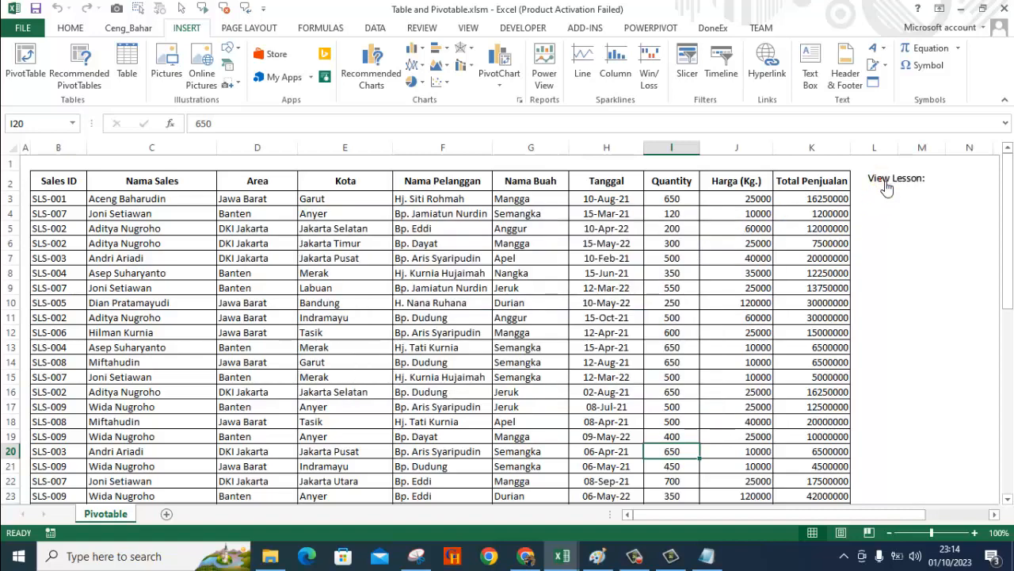
- Check the source range and placement options offered for a PivotTable of the sales data, without creating it
{"action": "left_click", "coordinate": [178, 285]}
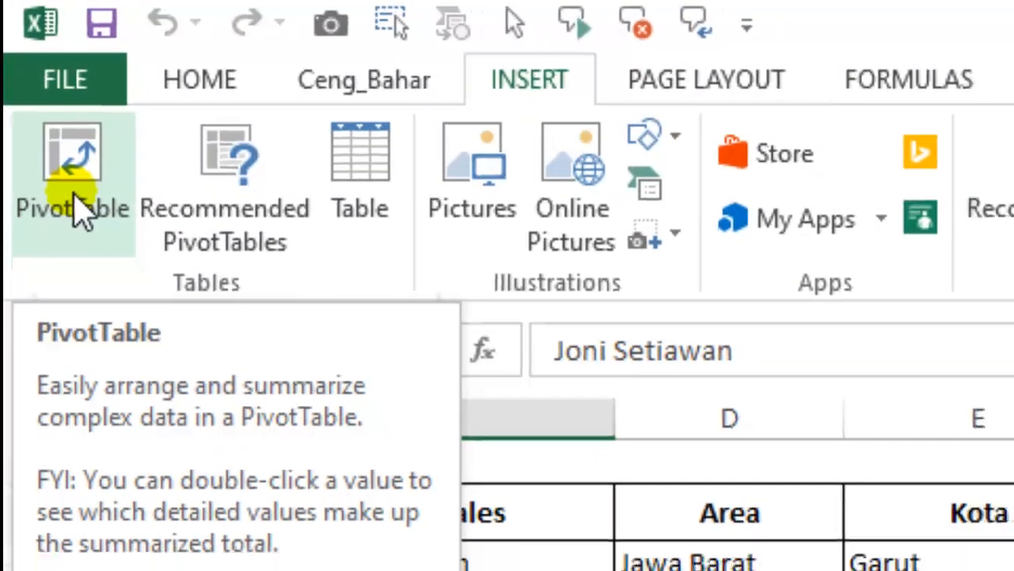
{"action": "left_click", "coordinate": [77, 202]}
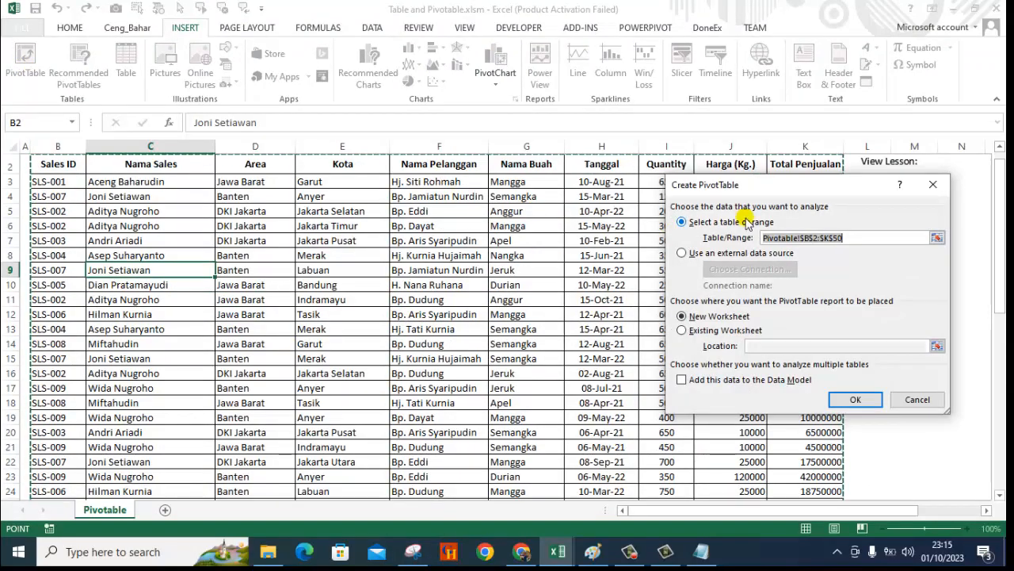
{"action": "left_click_drag", "start_coordinate": [771, 193], "coordinate": [400, 188]}
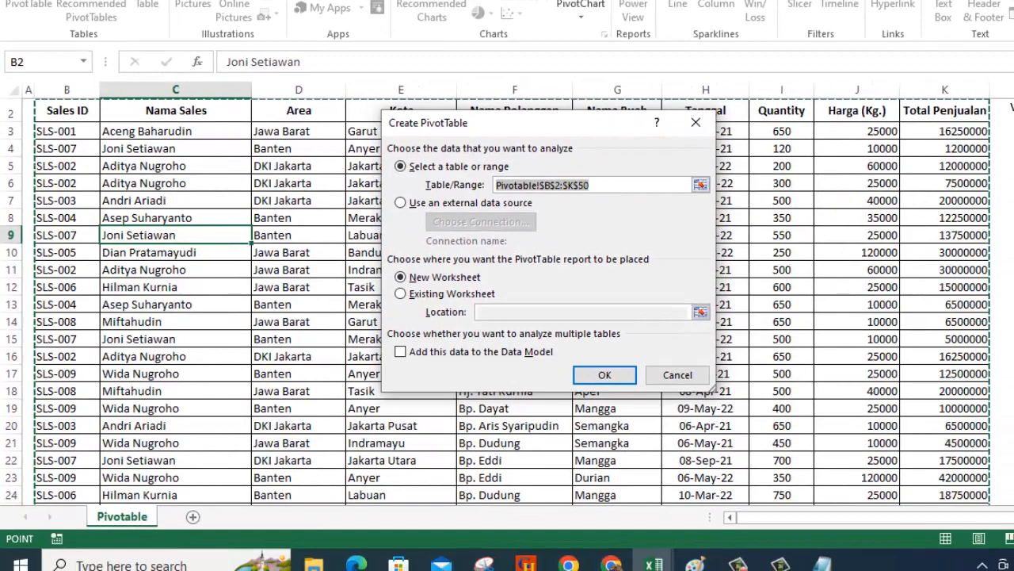
{"action": "scroll", "coordinate": [1001, 319], "scroll_direction": "down", "scroll_amount": 12}
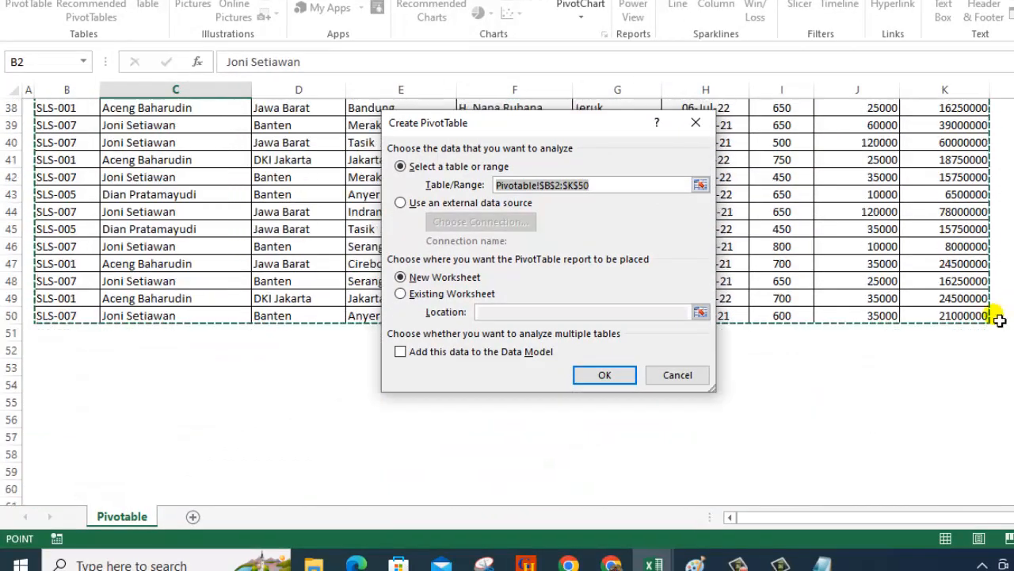
{"action": "scroll", "coordinate": [1000, 319], "scroll_direction": "up", "scroll_amount": 12}
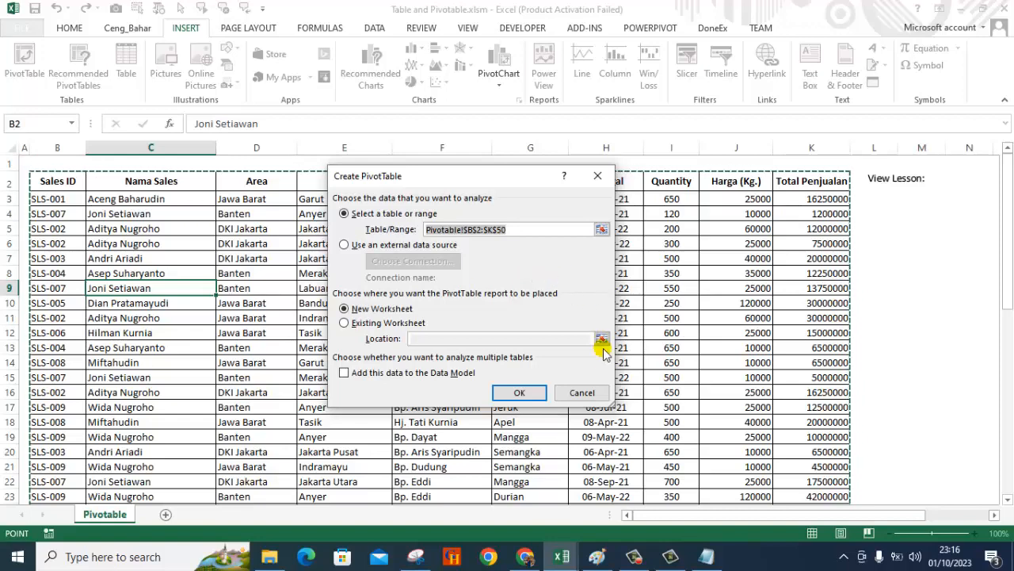
{"action": "left_click", "coordinate": [582, 393]}
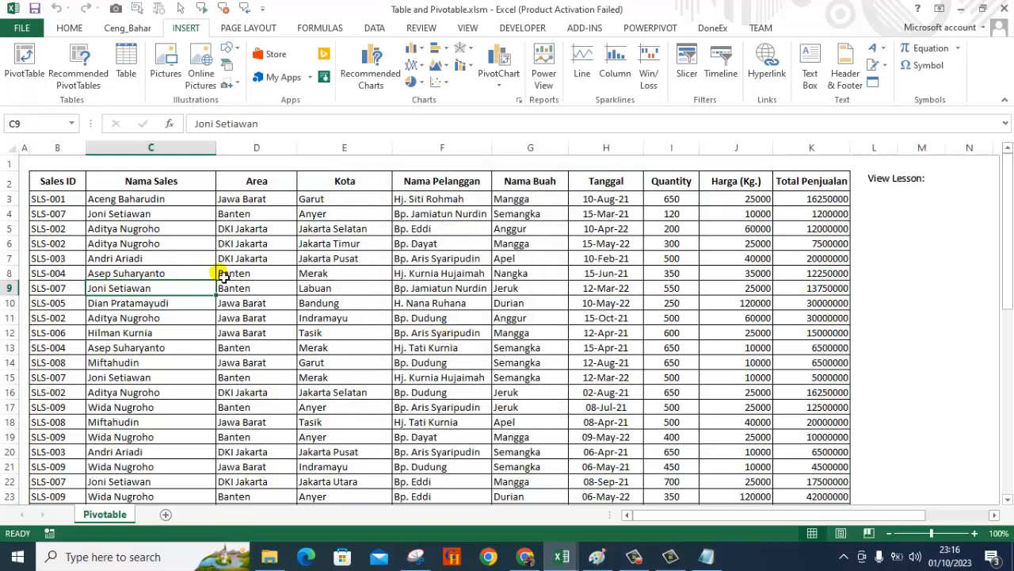
{"action": "left_click", "coordinate": [64, 183]}
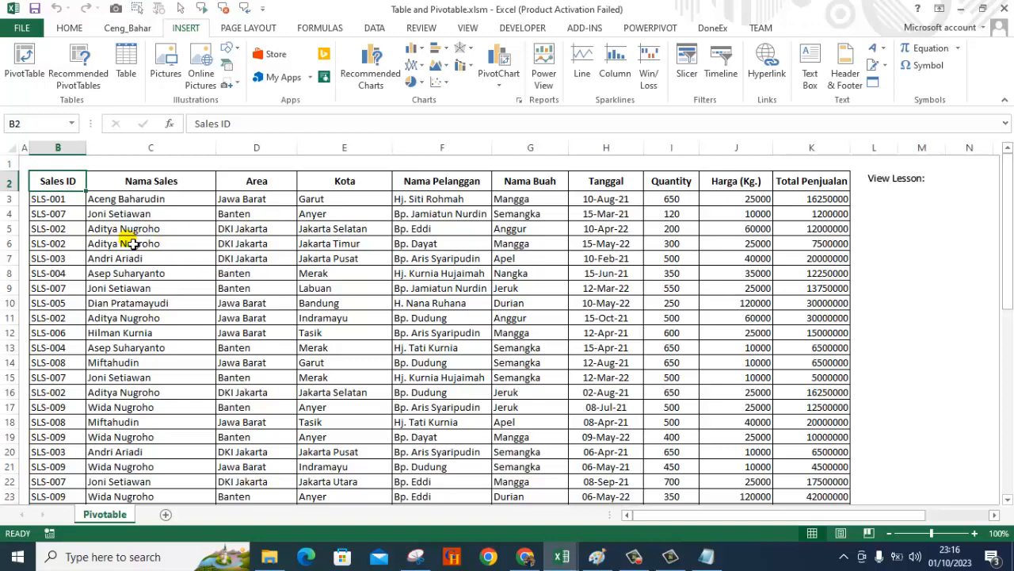
{"action": "left_click", "coordinate": [110, 231]}
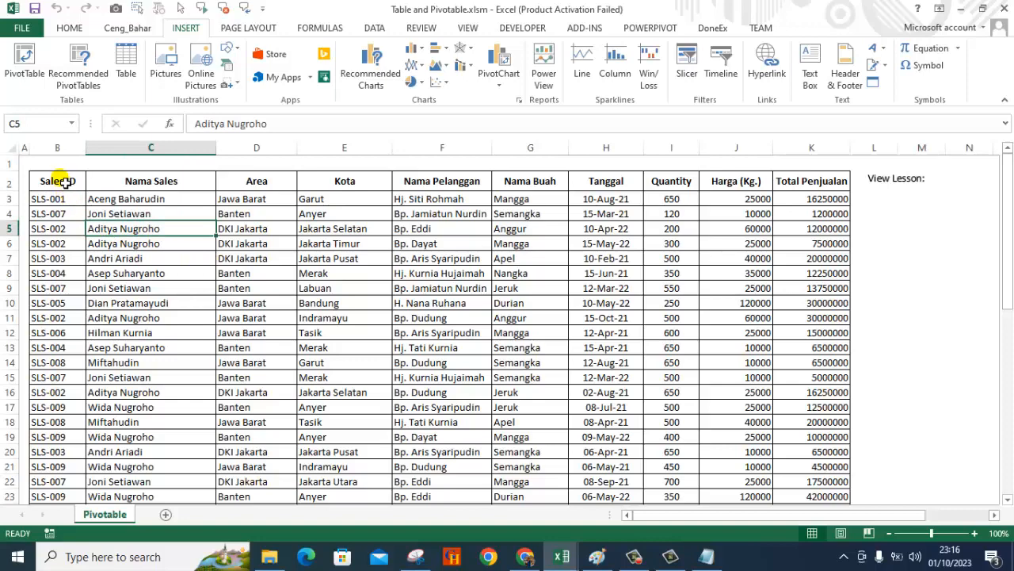
{"action": "left_click_drag", "start_coordinate": [65, 181], "coordinate": [602, 321]}
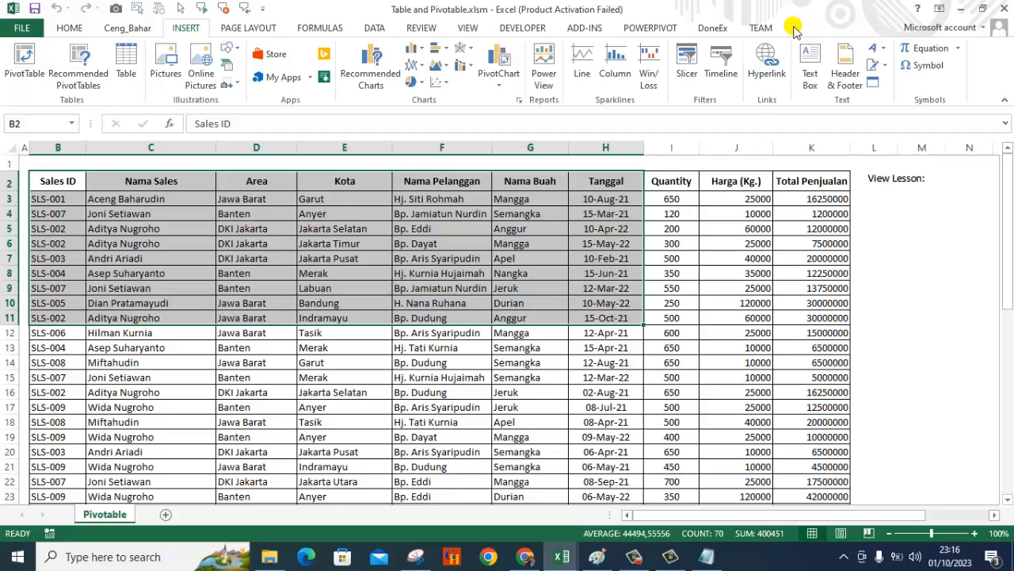
{"action": "left_click", "coordinate": [484, 393]}
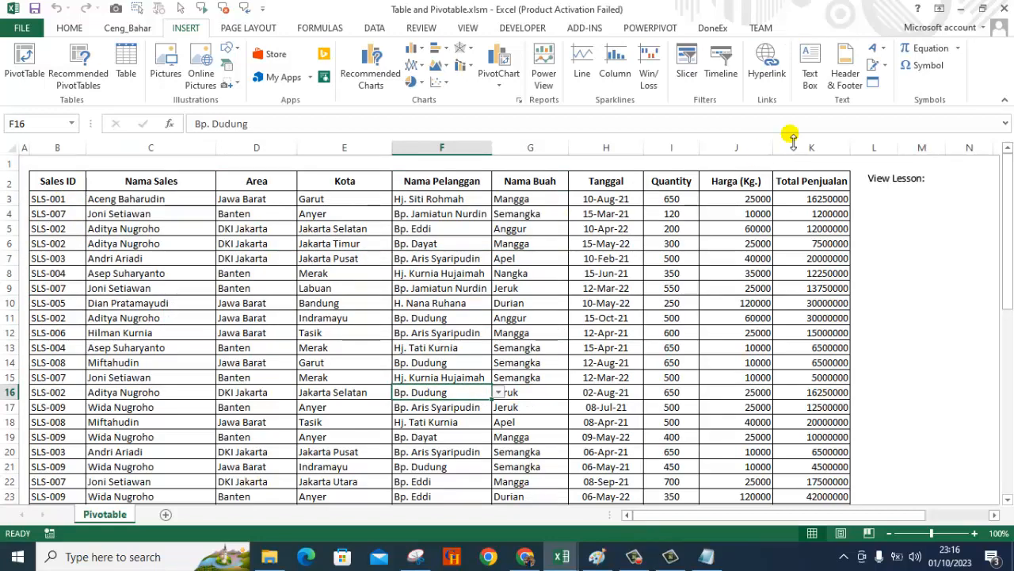
{"action": "left_click", "coordinate": [64, 183]}
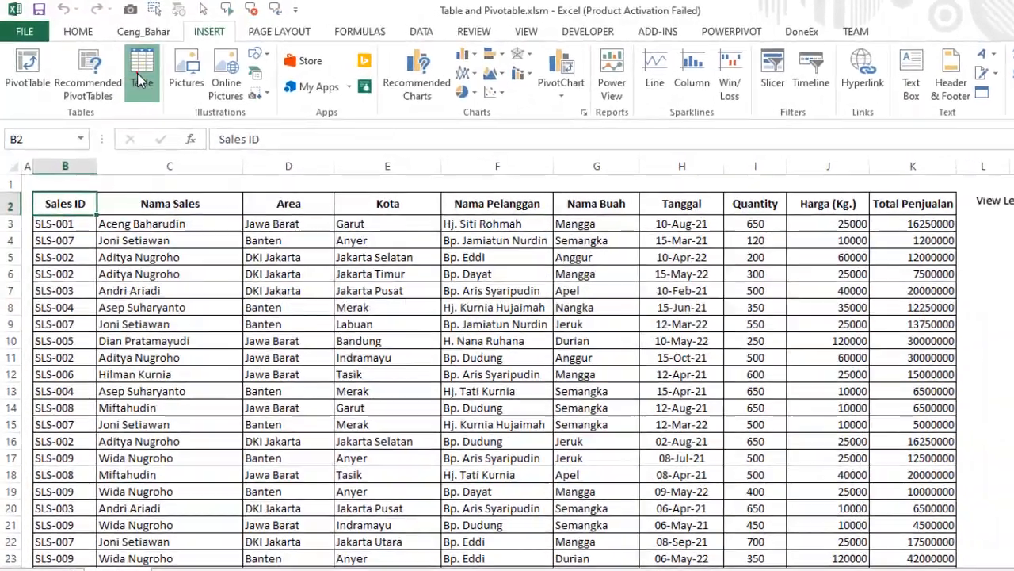
{"action": "left_click", "coordinate": [125, 69]}
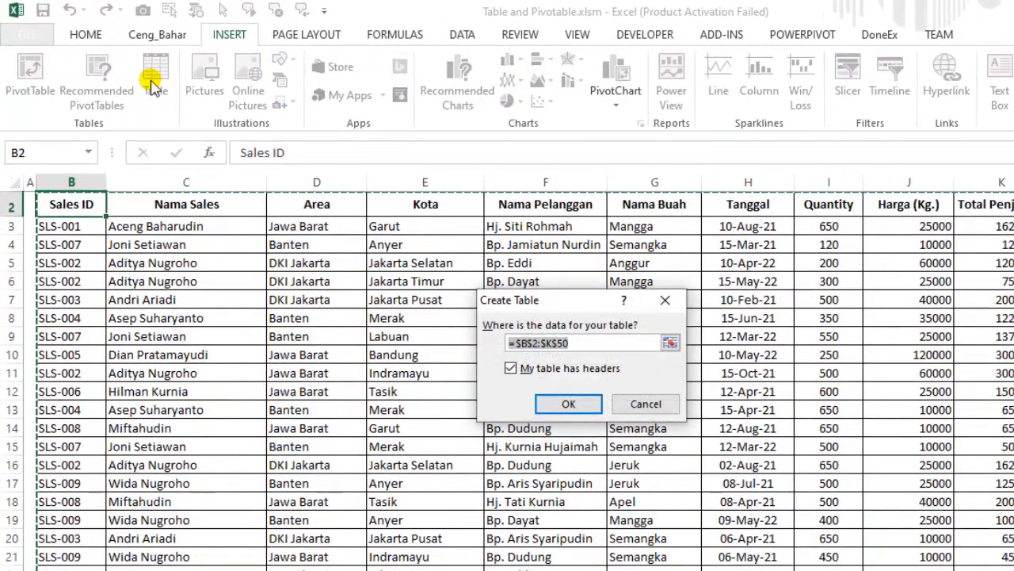
{"action": "left_click", "coordinate": [644, 405]}
{"action": "scroll", "coordinate": [260, 357], "scroll_direction": "up", "scroll_amount": 1}
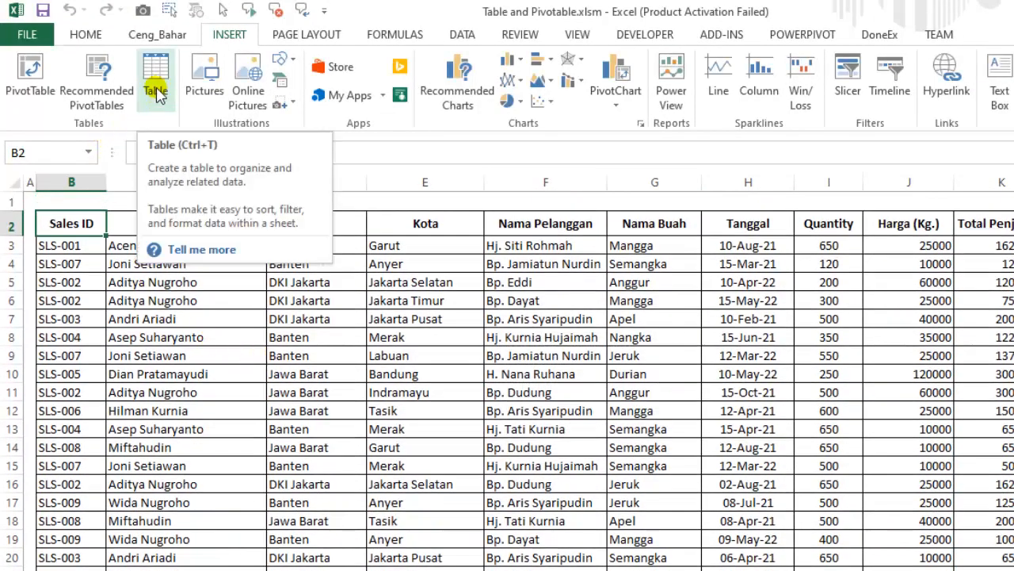
{"action": "left_click", "coordinate": [156, 337]}
{"action": "left_click_drag", "start_coordinate": [71, 224], "coordinate": [846, 468]}
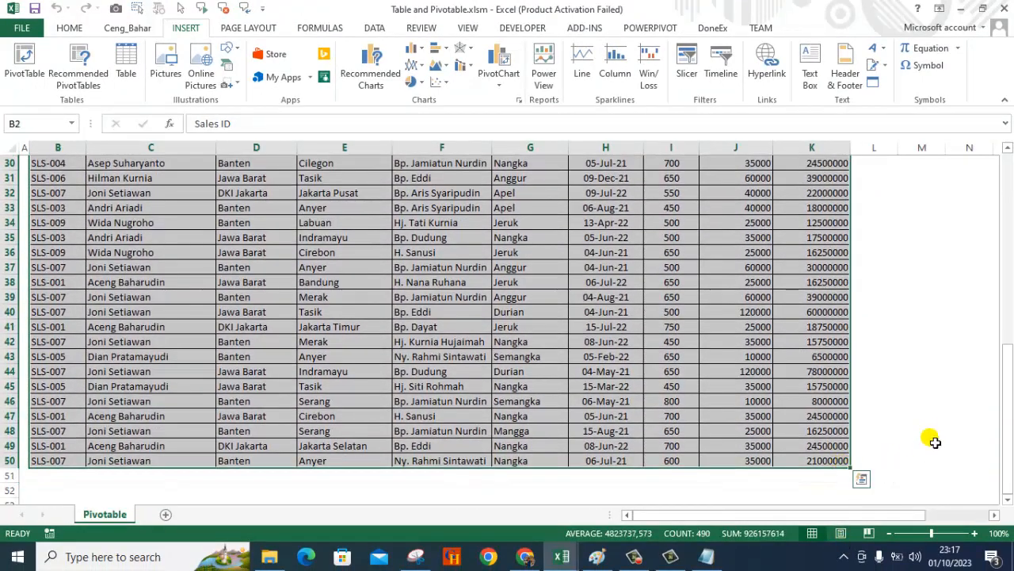
{"action": "scroll", "coordinate": [912, 413], "scroll_direction": "up", "scroll_amount": 10}
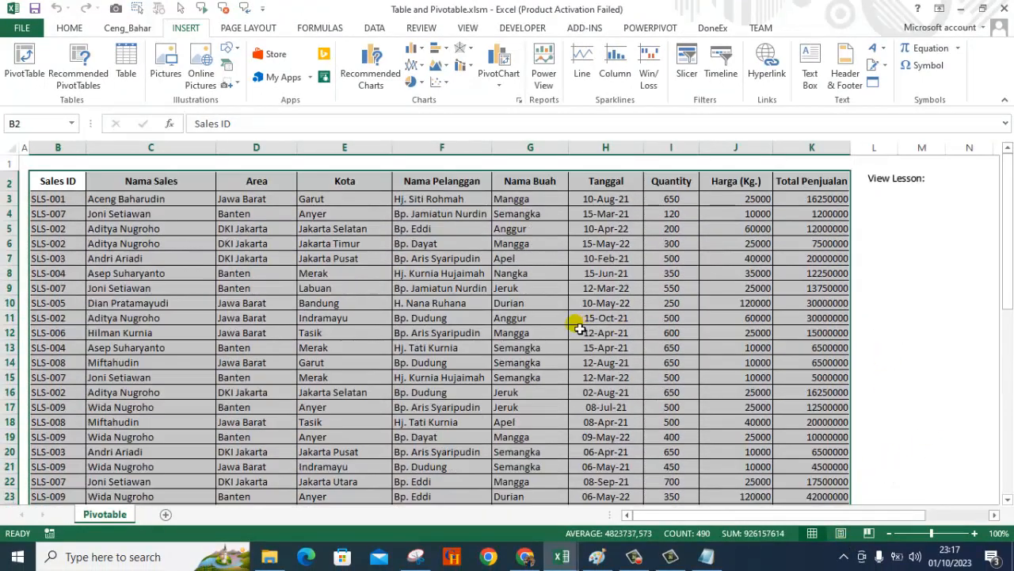
{"action": "left_click", "coordinate": [291, 302]}
- Convert the sales data in B2:K50 into a table with headers and show its table design options
{"action": "left_click", "coordinate": [67, 182]}
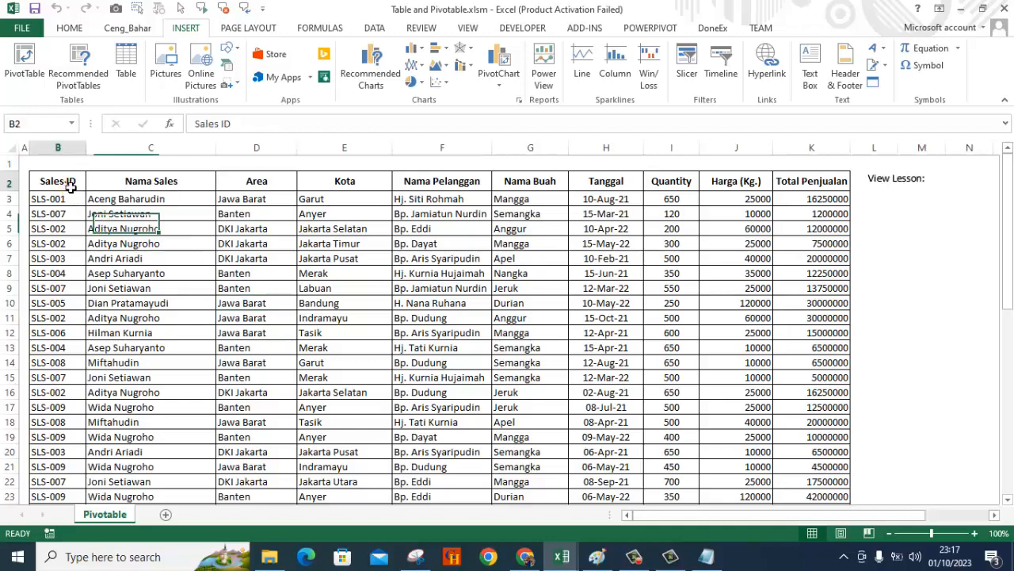
{"action": "left_click", "coordinate": [126, 68]}
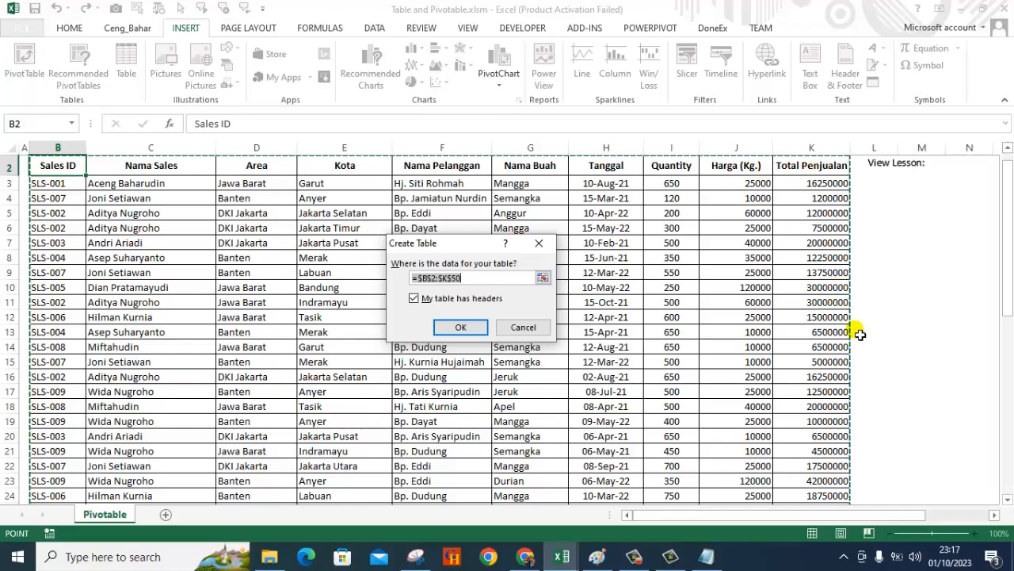
{"action": "scroll", "coordinate": [838, 327], "scroll_direction": "down", "scroll_amount": 12}
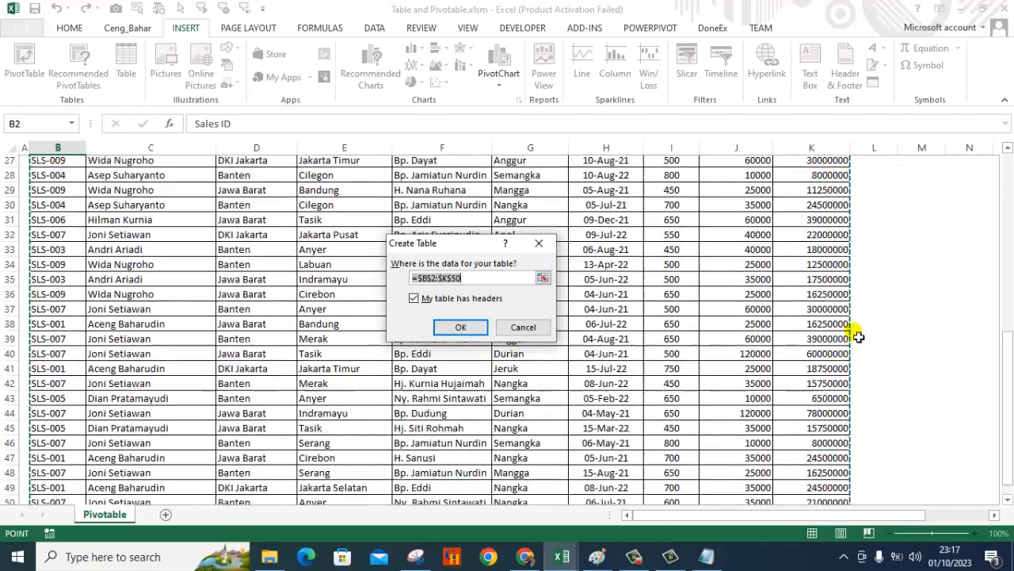
{"action": "scroll", "coordinate": [232, 310], "scroll_direction": "up", "scroll_amount": 6}
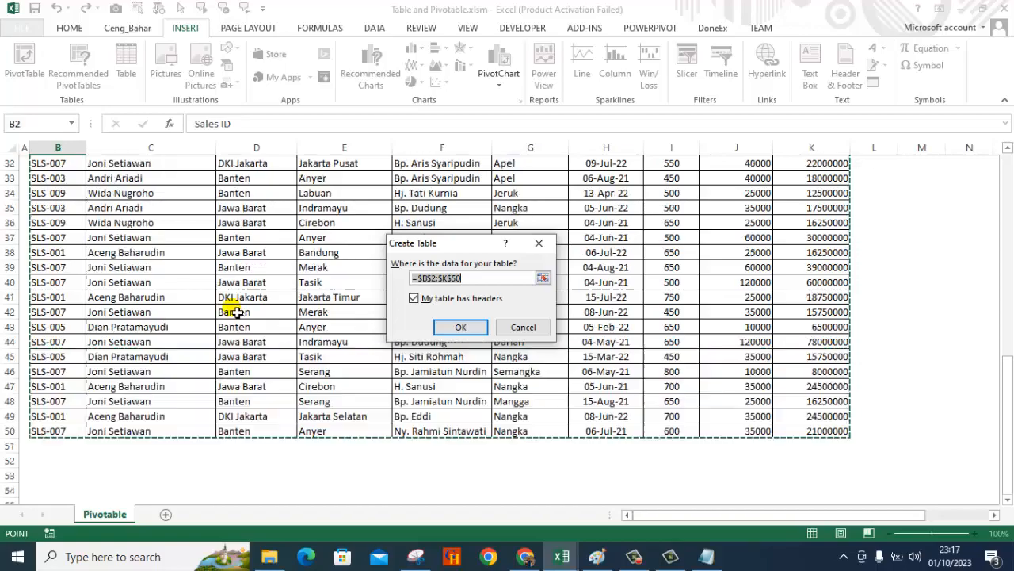
{"action": "scroll", "coordinate": [236, 306], "scroll_direction": "up", "scroll_amount": 5}
{"action": "scroll", "coordinate": [236, 302], "scroll_direction": "up", "scroll_amount": 2}
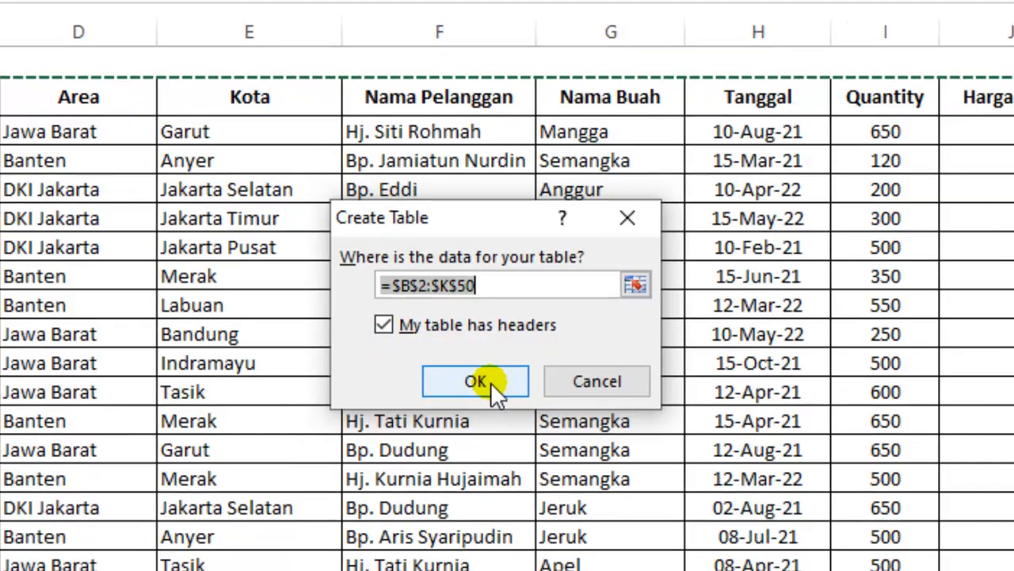
{"action": "left_click", "coordinate": [492, 384]}
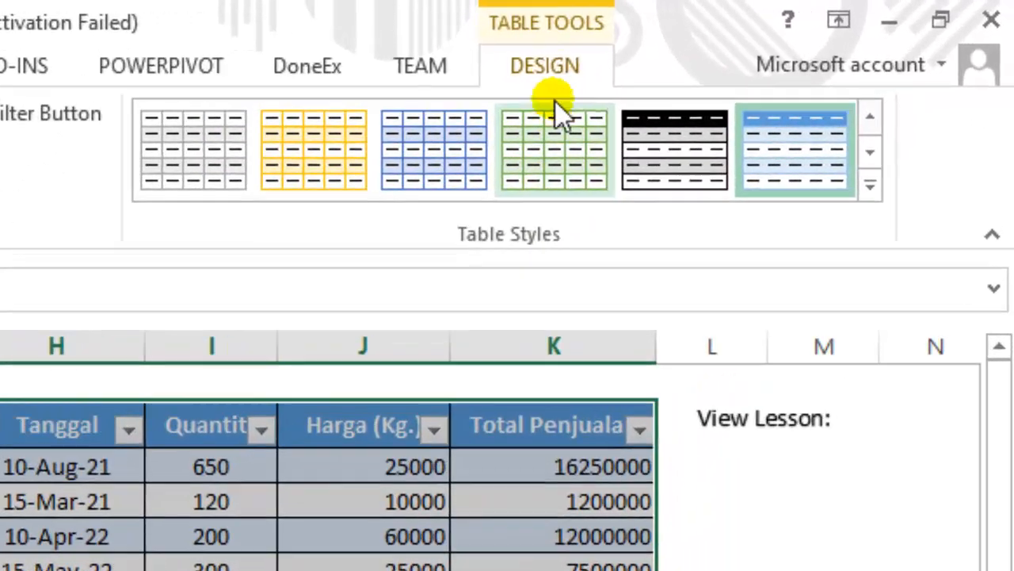
{"action": "scroll", "coordinate": [687, 47], "scroll_direction": "up", "scroll_amount": 1}
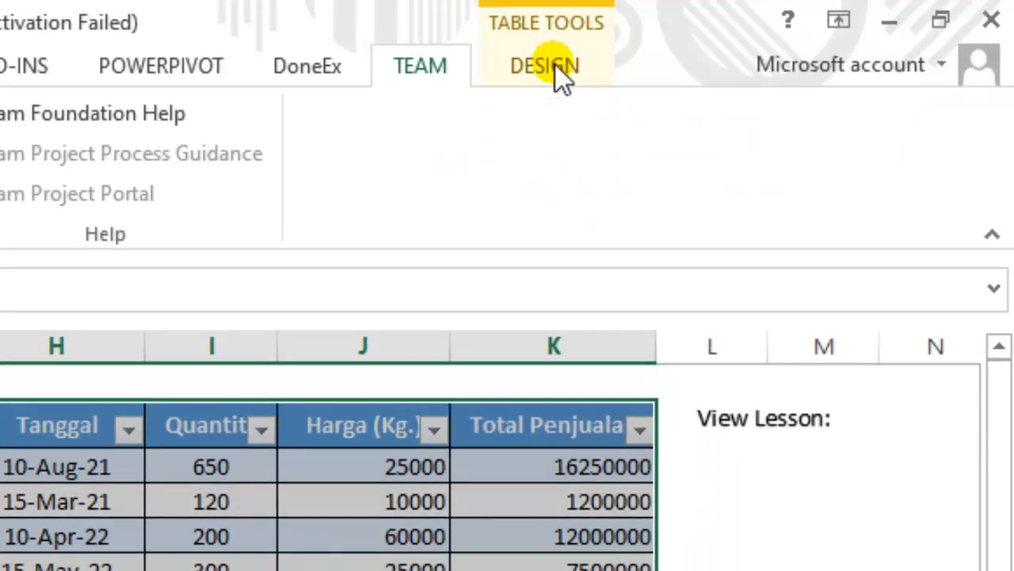
{"action": "left_click", "coordinate": [556, 65]}
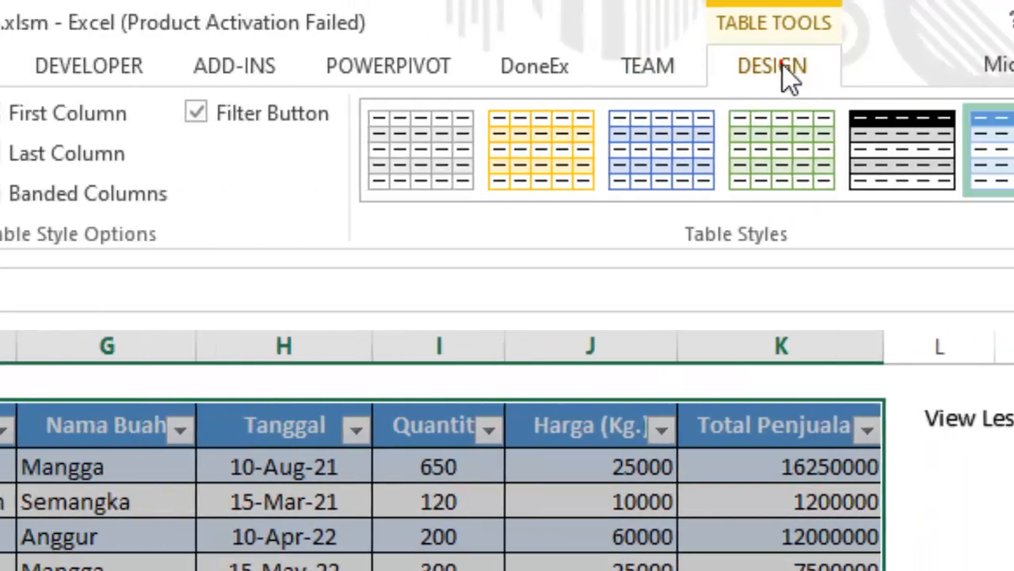
- Rename the sales data table as Penjualan
{"action": "left_click", "coordinate": [102, 152]}
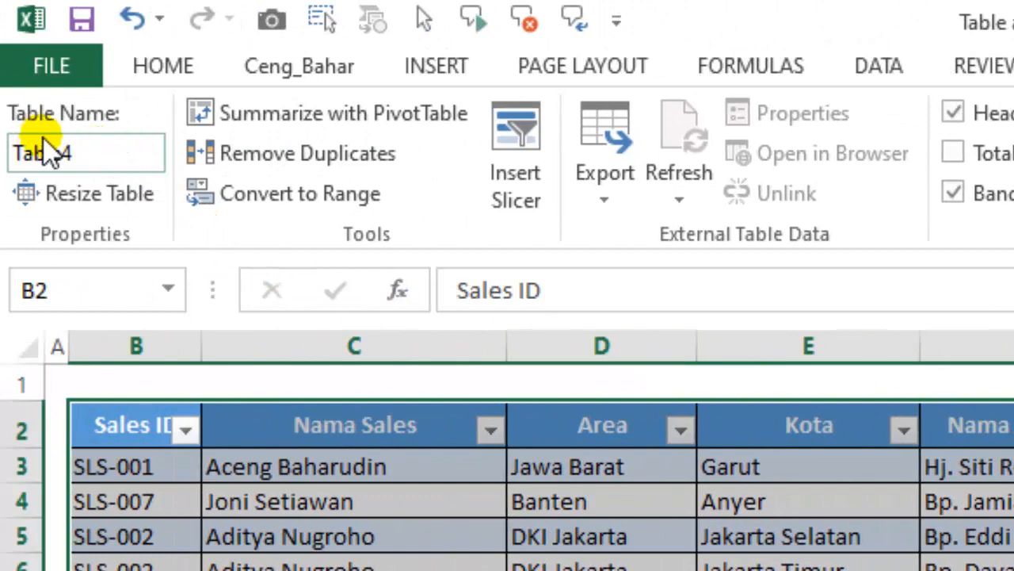
{"action": "double_click", "coordinate": [98, 168]}
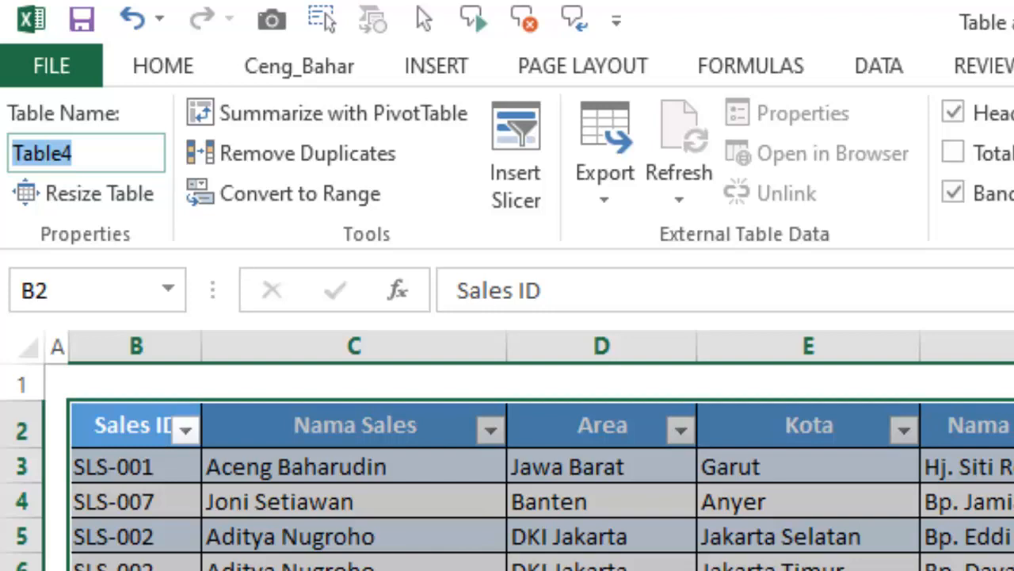
{"action": "type", "text": "Penjuala"}
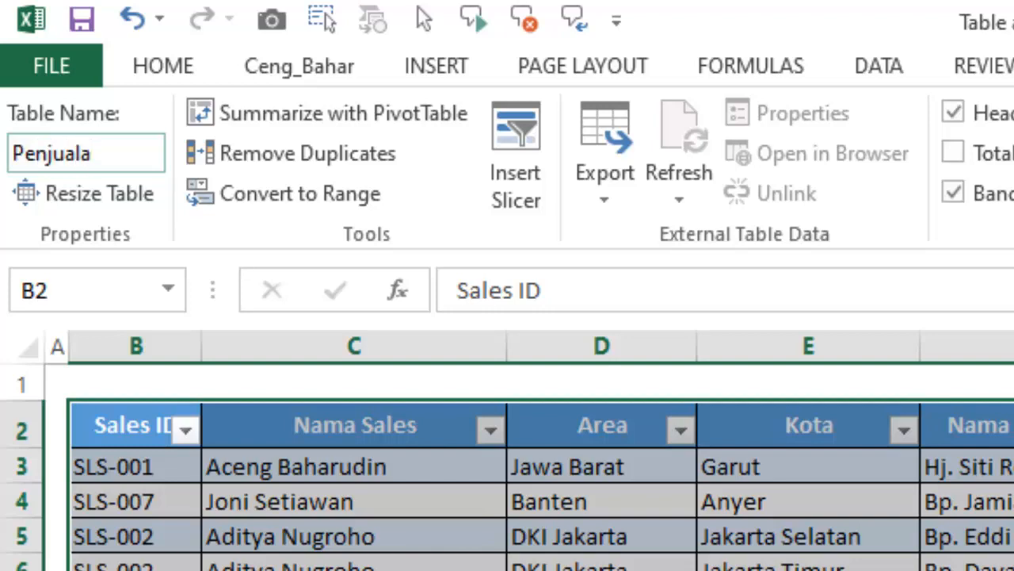
{"action": "type", "text": "n"}
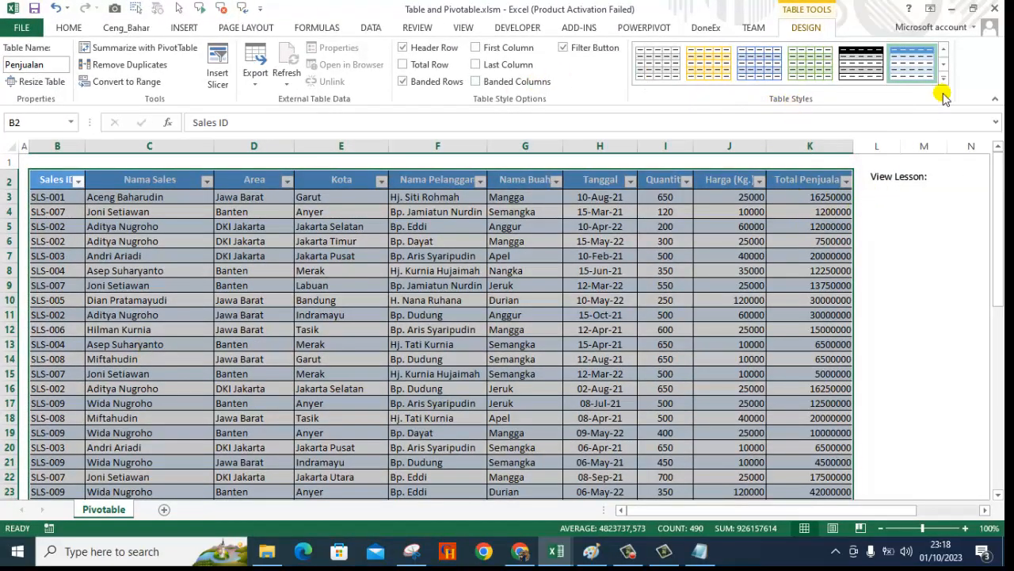
- Apply the plain table style without colours or shading to the Penjualan table
{"action": "left_click", "coordinate": [945, 53]}
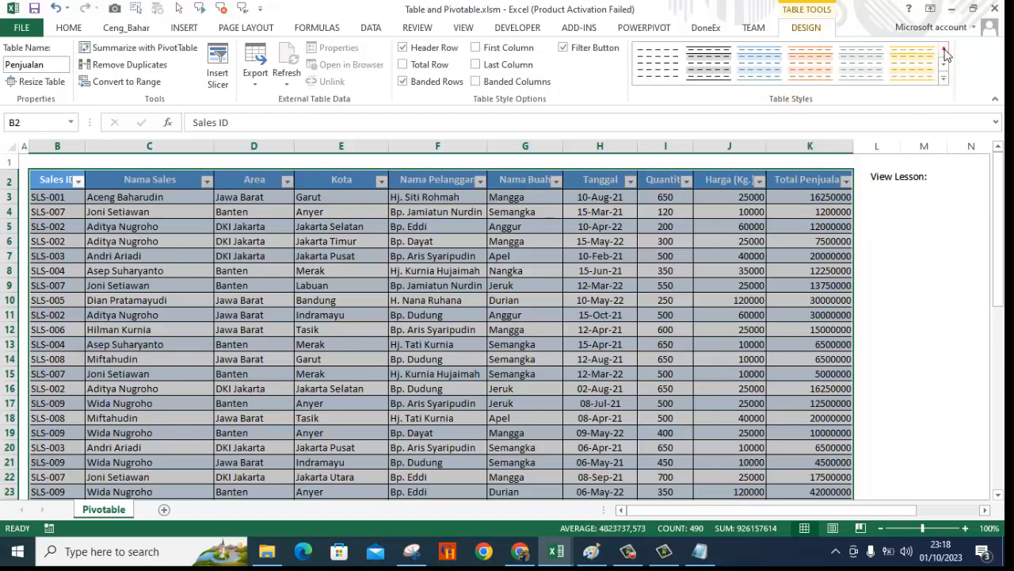
{"action": "left_click", "coordinate": [945, 65]}
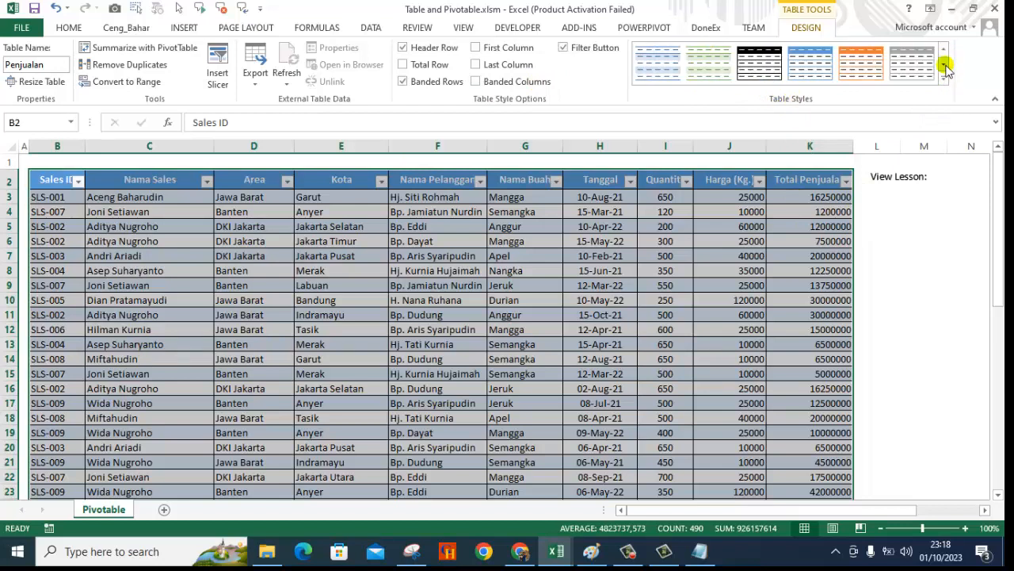
{"action": "left_click", "coordinate": [944, 50]}
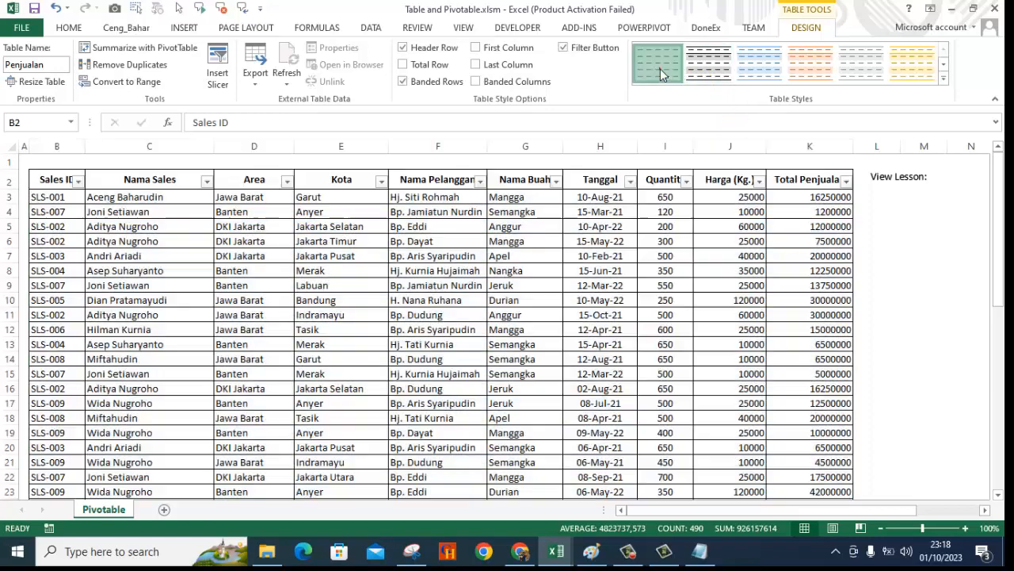
{"action": "left_click", "coordinate": [664, 72]}
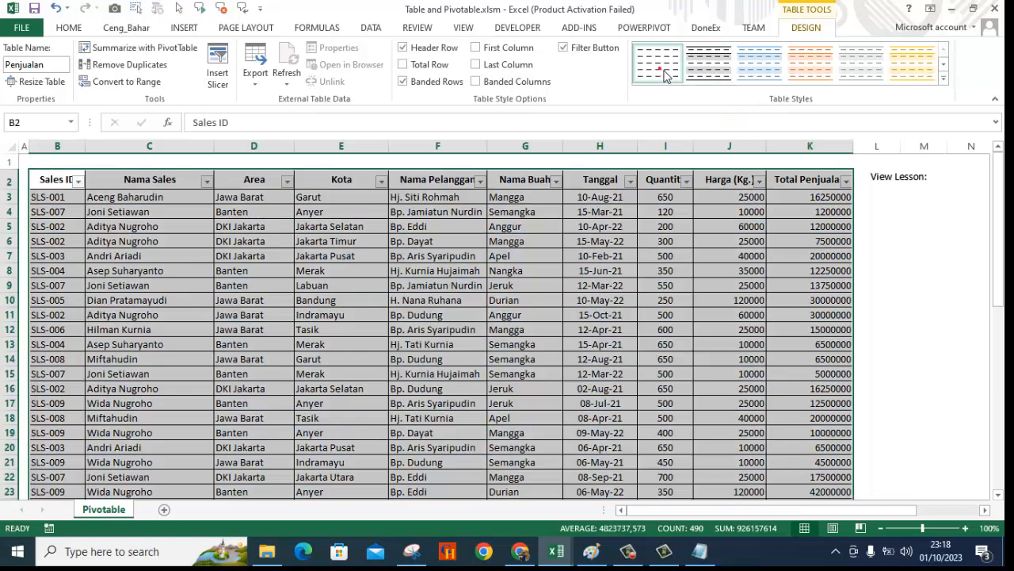
{"action": "left_click", "coordinate": [886, 287]}
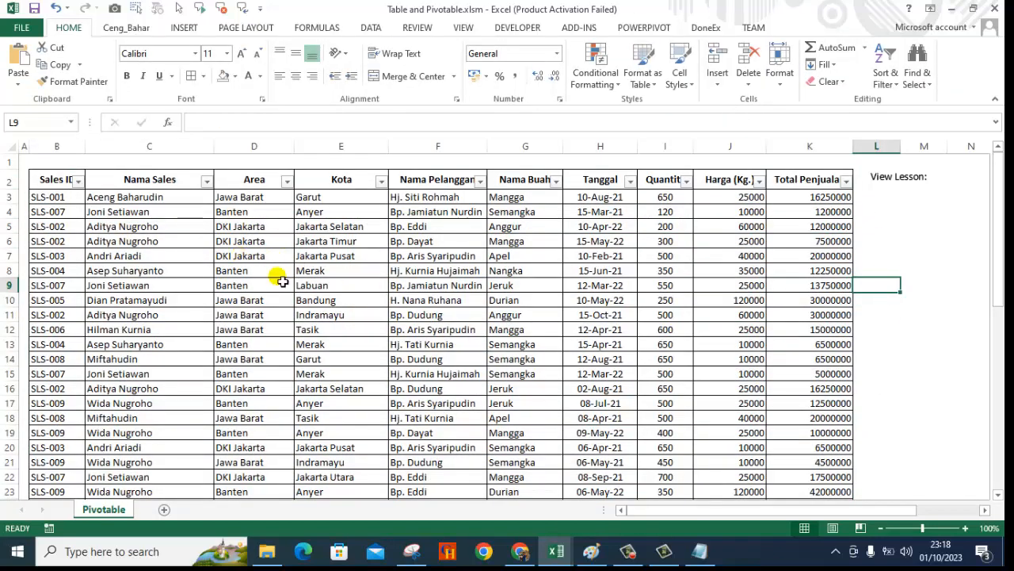
- Turn off the filter buttons in the header row of the Penjualan table
{"action": "left_click", "coordinate": [350, 306]}
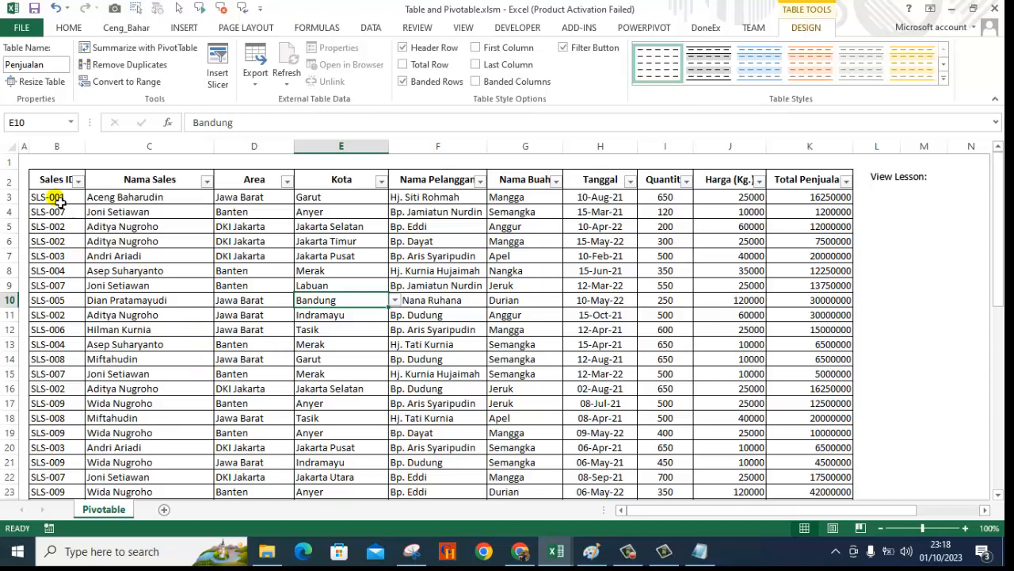
{"action": "left_click_drag", "start_coordinate": [49, 182], "coordinate": [811, 198]}
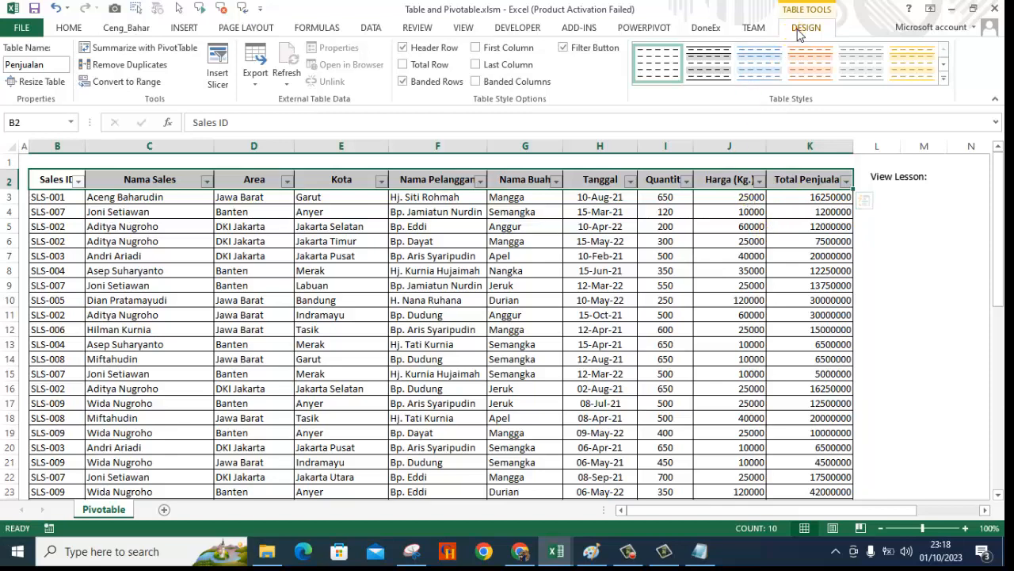
{"action": "left_click", "coordinate": [564, 49]}
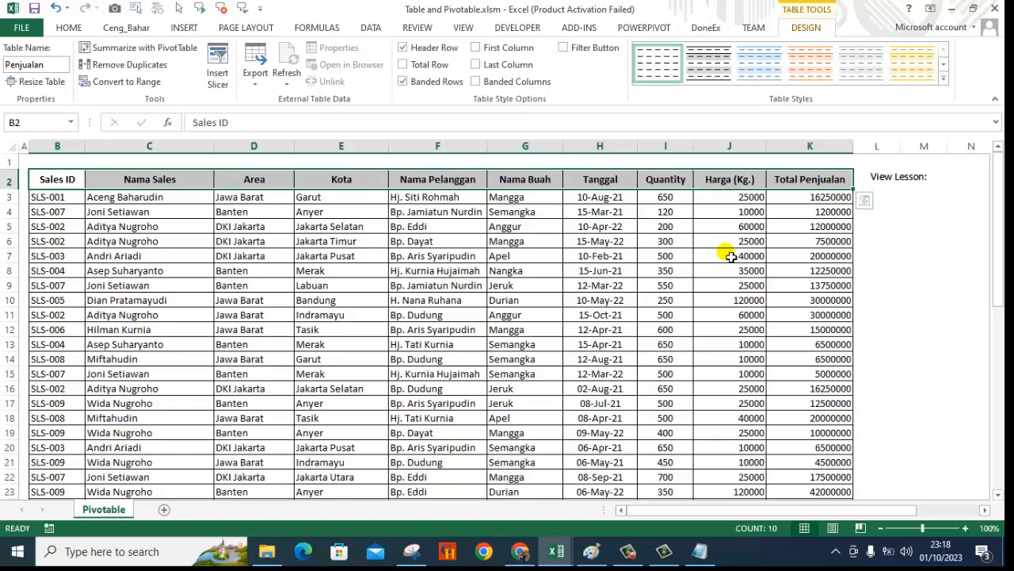
{"action": "left_click", "coordinate": [887, 269]}
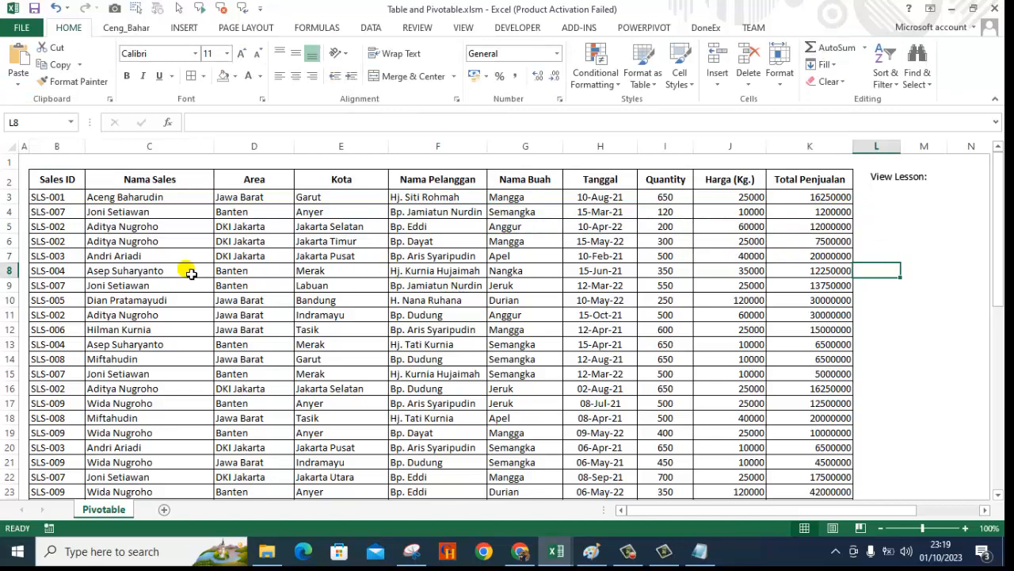
- Create the recommended PivotTable "Sum of Quantity by Area" from the Penjualan table
{"action": "left_click", "coordinate": [141, 258]}
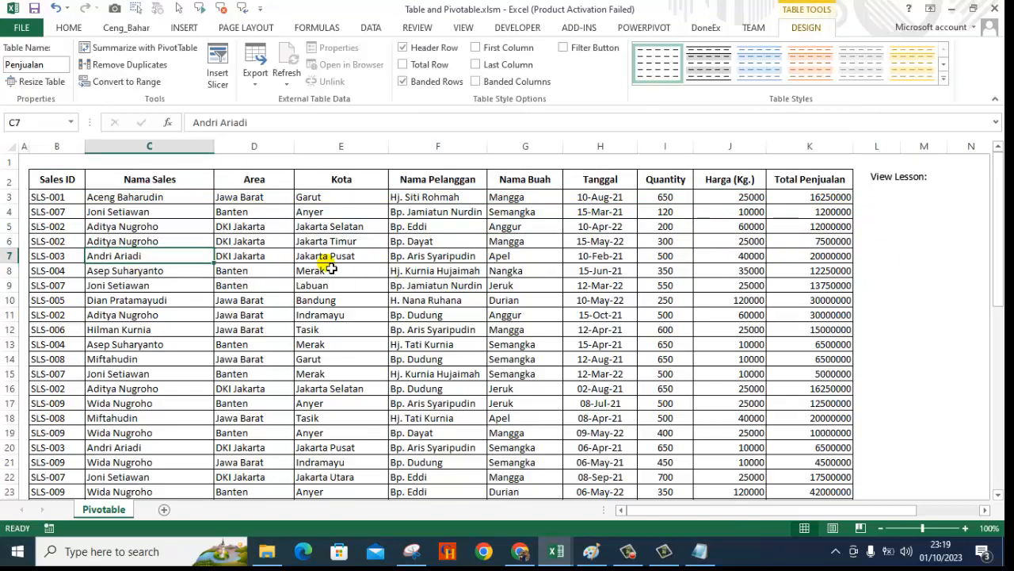
{"action": "left_click", "coordinate": [184, 28]}
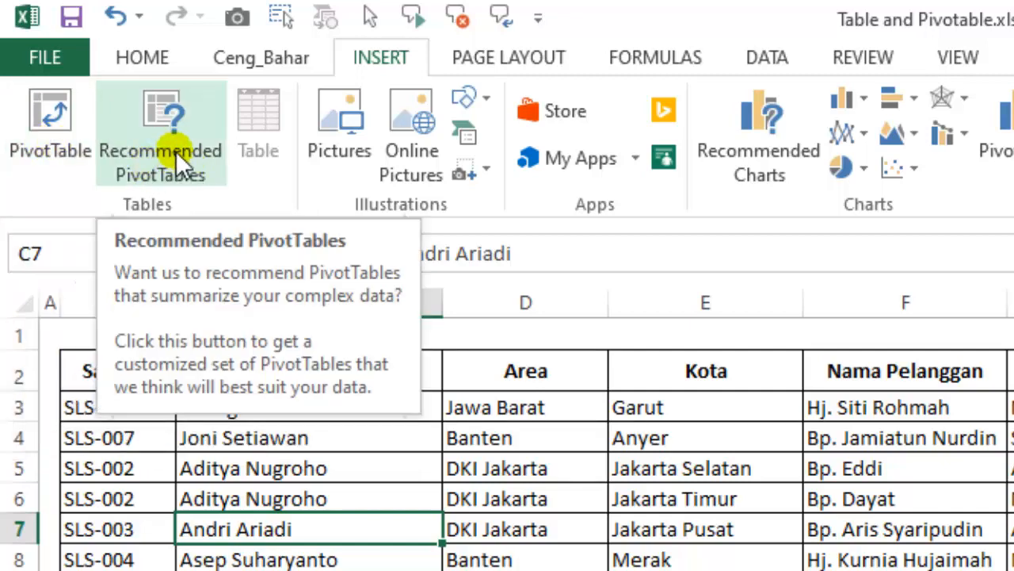
{"action": "left_click", "coordinate": [152, 163]}
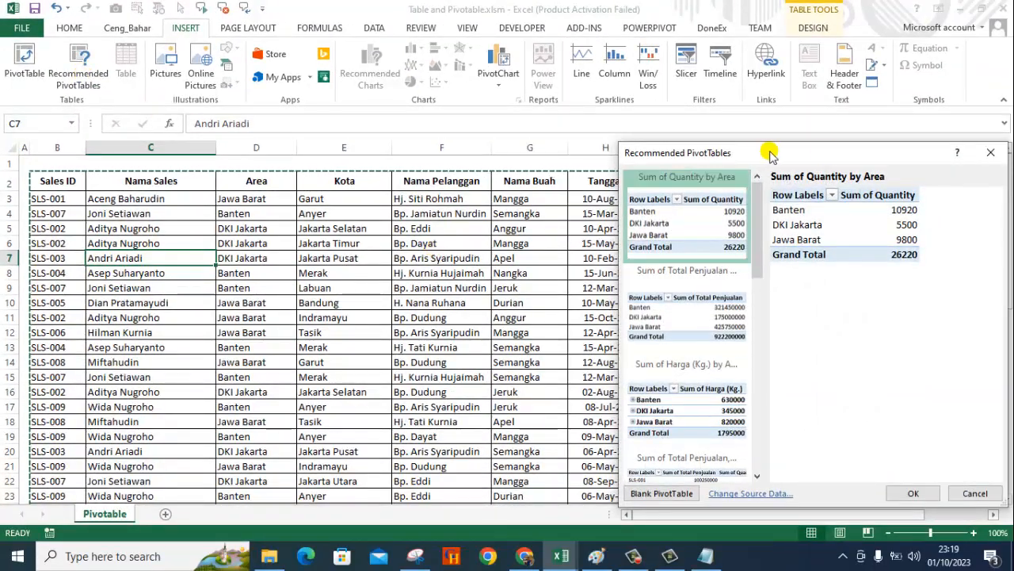
{"action": "left_click_drag", "start_coordinate": [827, 153], "coordinate": [561, 105]}
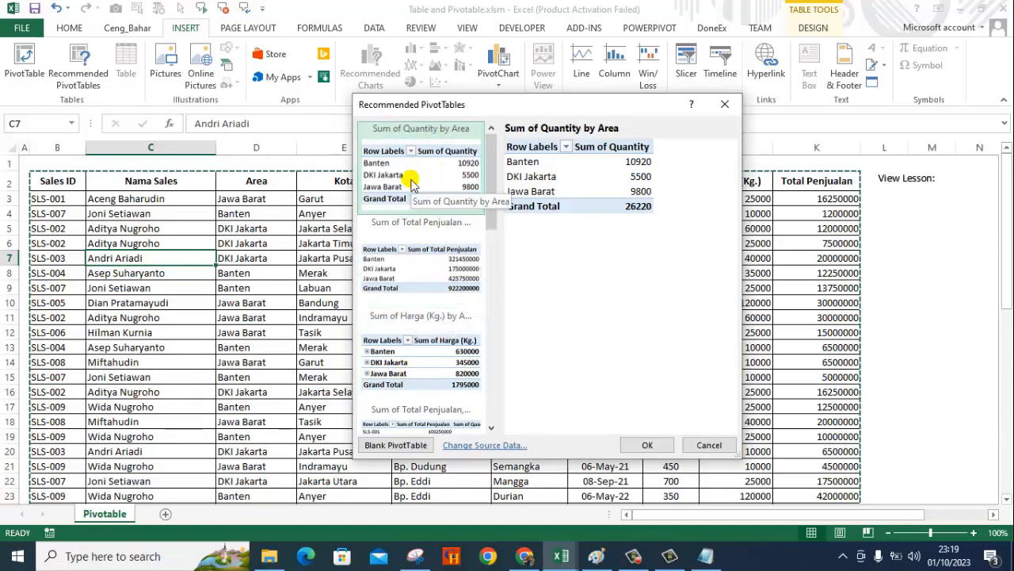
{"action": "left_click", "coordinate": [647, 446]}
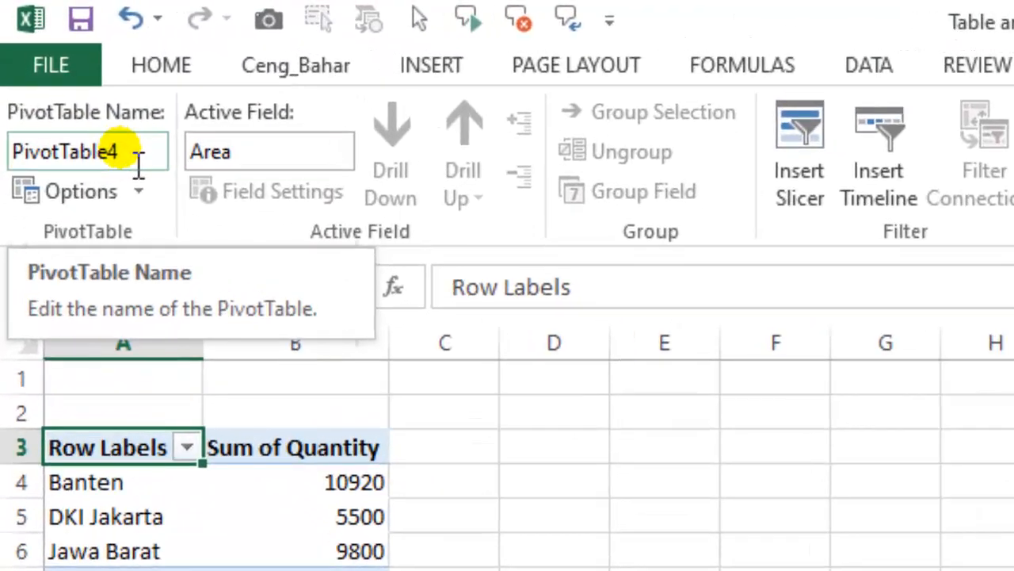
- Rename the PivotTable as PVTPenjualan
{"action": "left_click_drag", "start_coordinate": [8, 151], "coordinate": [158, 159]}
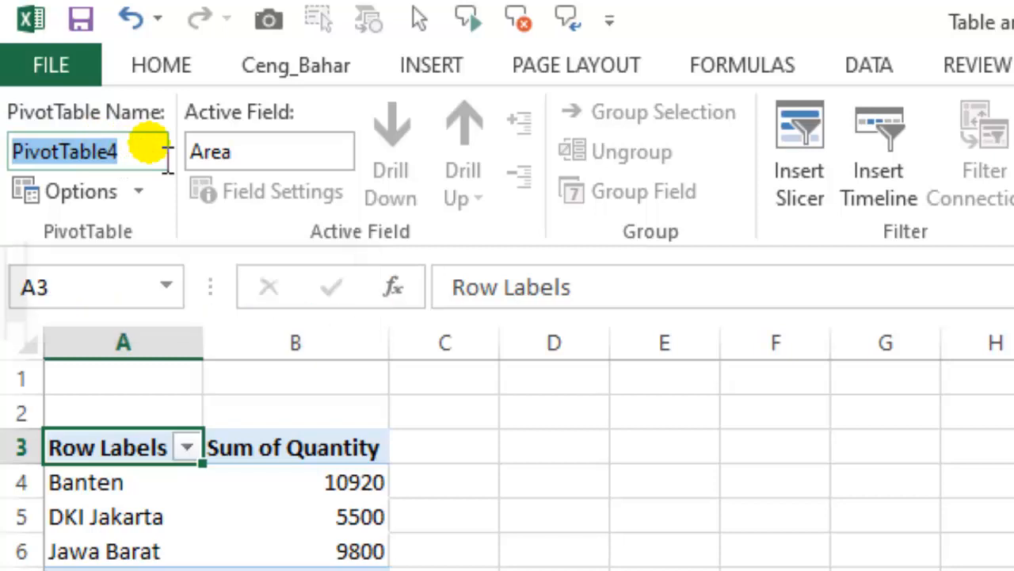
{"action": "type", "text": "PT"}
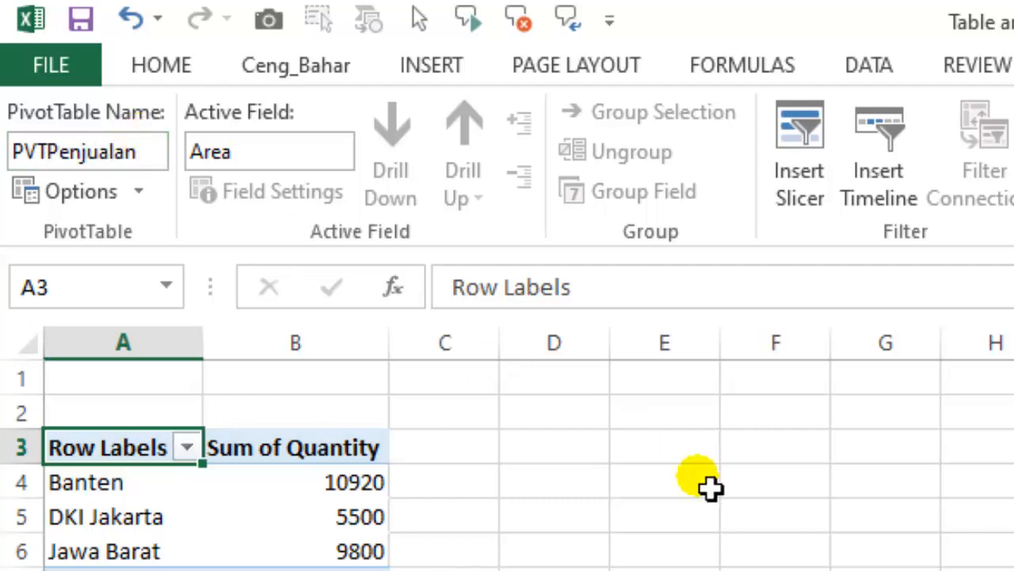
{"action": "left_click", "coordinate": [538, 420]}
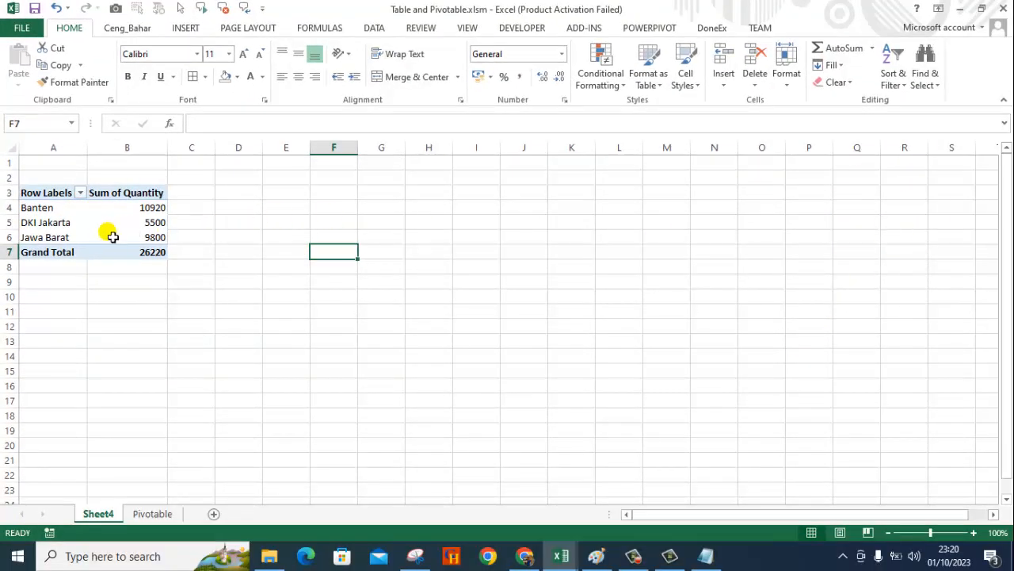
- Review all fields available for the PVTPenjualan PivotTable, from Sales ID through Total Penjualan, and the area boxes they can go into
{"action": "left_click", "coordinate": [49, 194]}
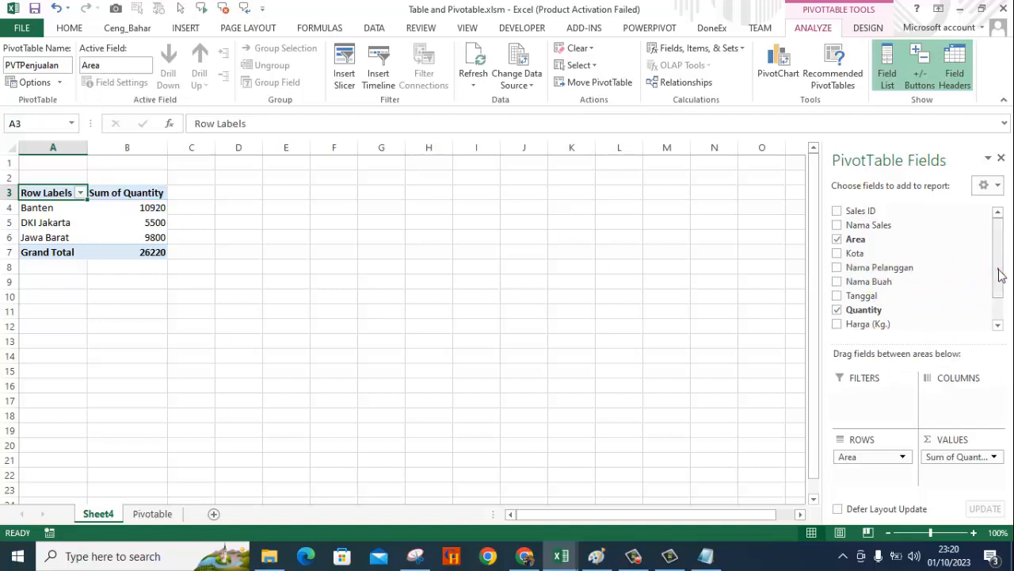
{"action": "left_click_drag", "start_coordinate": [1000, 274], "coordinate": [1000, 301]}
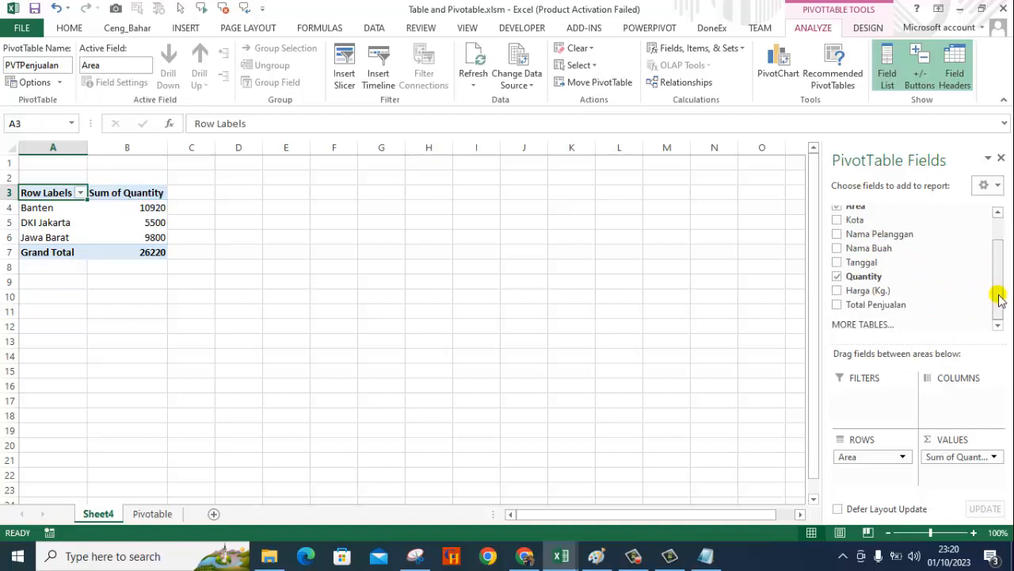
{"action": "left_click_drag", "start_coordinate": [1000, 300], "coordinate": [999, 265]}
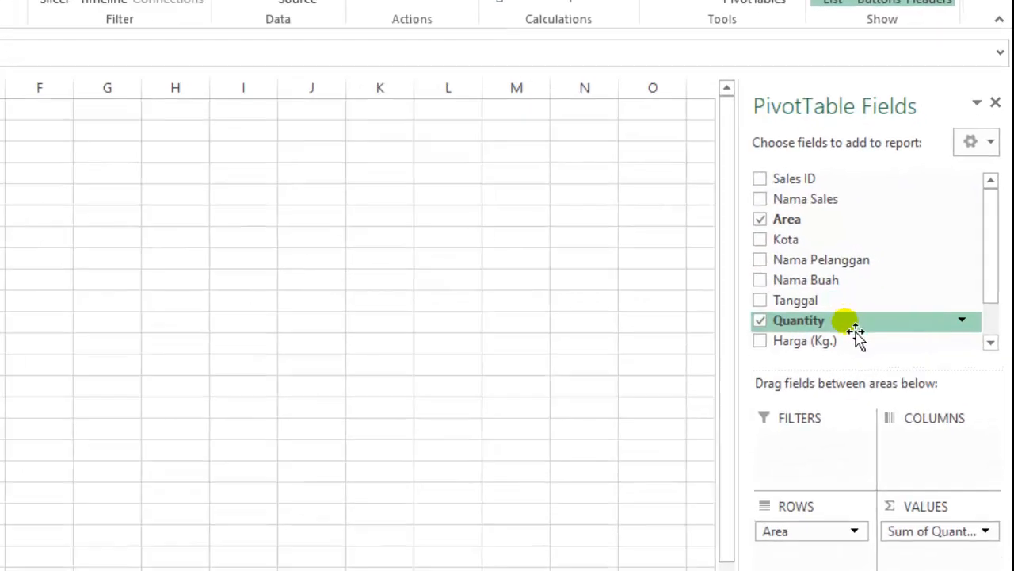
{"action": "left_click_drag", "start_coordinate": [990, 277], "coordinate": [987, 351]}
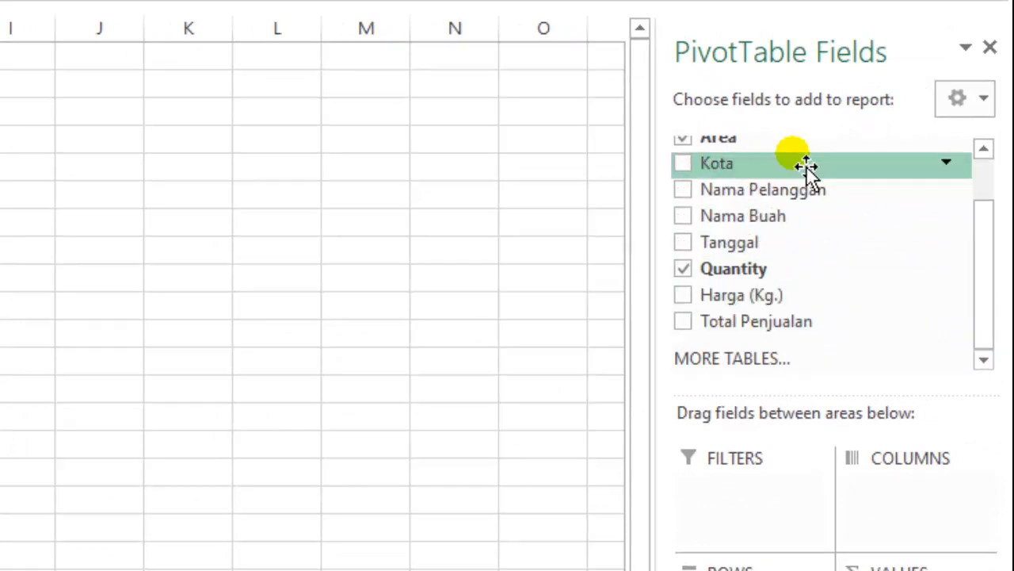
{"action": "left_click_drag", "start_coordinate": [988, 299], "coordinate": [987, 245]}
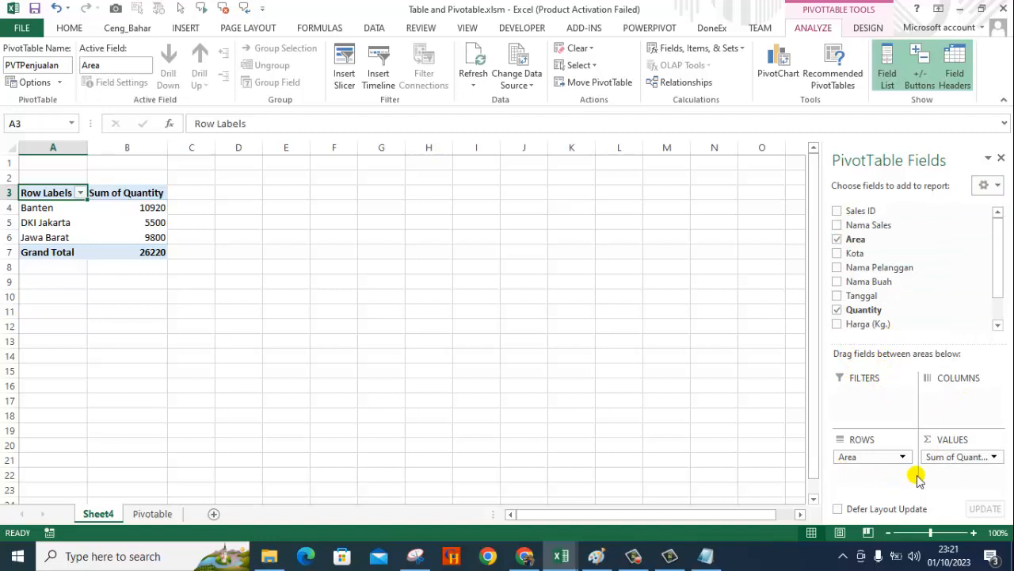
- Arrange the PivotTable field list with Fields Section and Areas Section Side-By-Side and widen its pane
{"action": "left_click", "coordinate": [997, 187]}
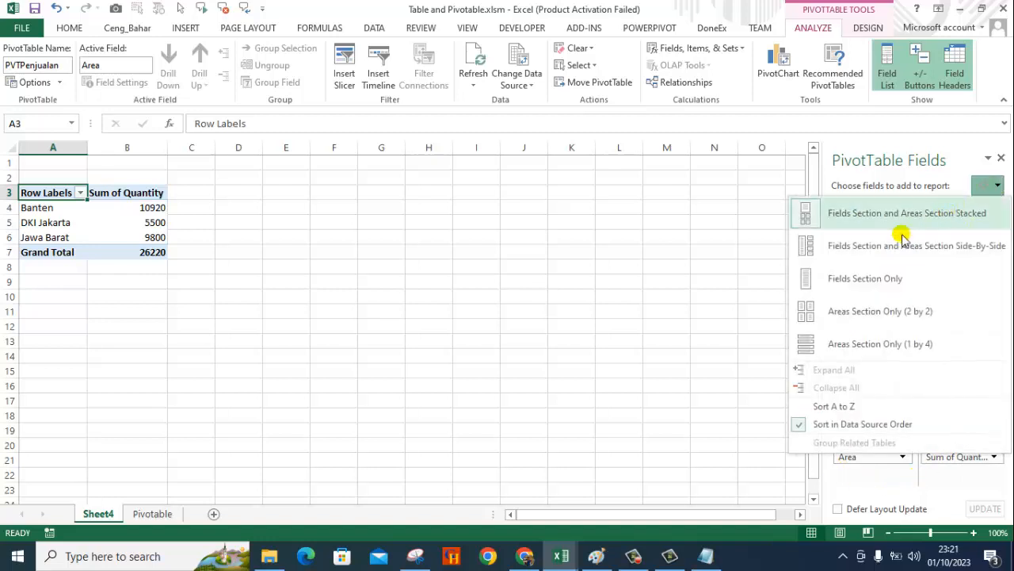
{"action": "left_click", "coordinate": [846, 251]}
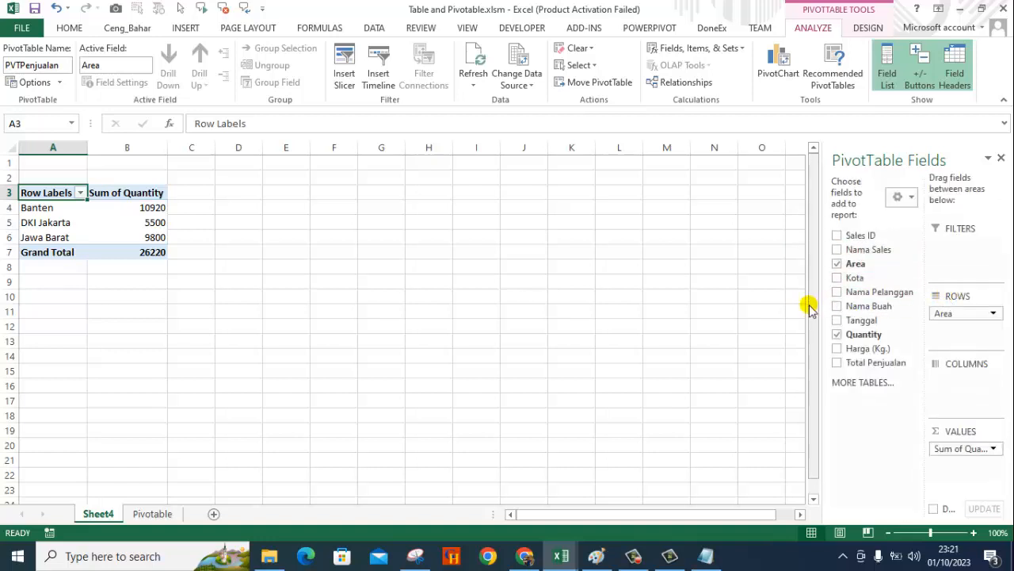
{"action": "left_click_drag", "start_coordinate": [829, 309], "coordinate": [668, 304]}
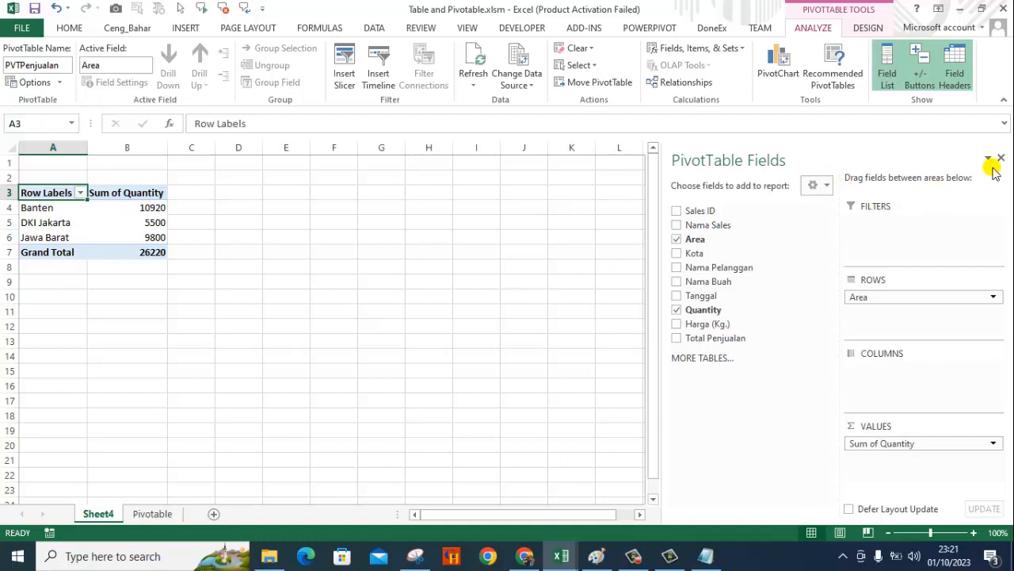
- Try the Fields Section Only and Areas Section Only (2 by 2) layouts for the field list, ending on Areas Section Only (1 by 4)
{"action": "left_click", "coordinate": [828, 187]}
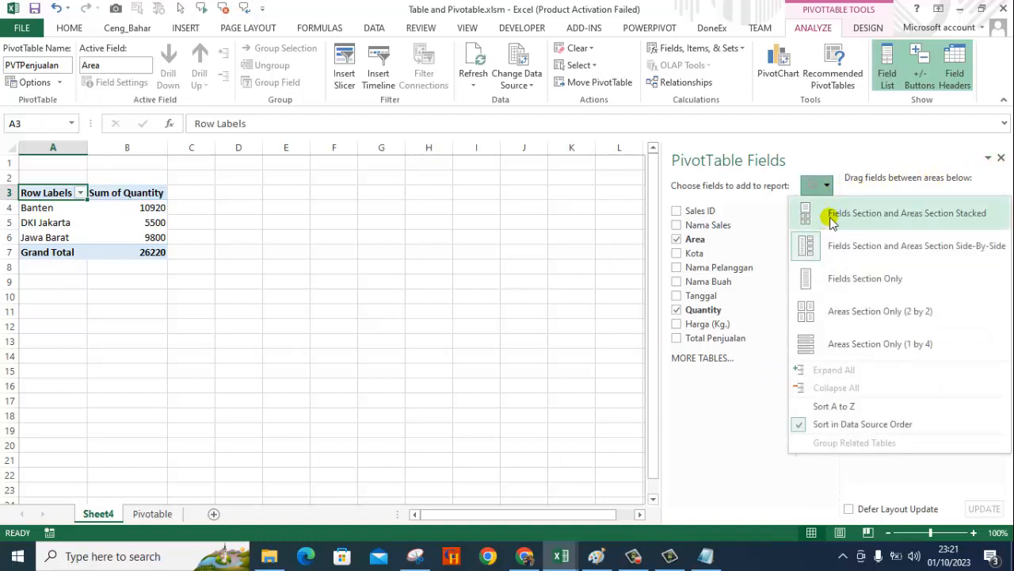
{"action": "left_click", "coordinate": [838, 279]}
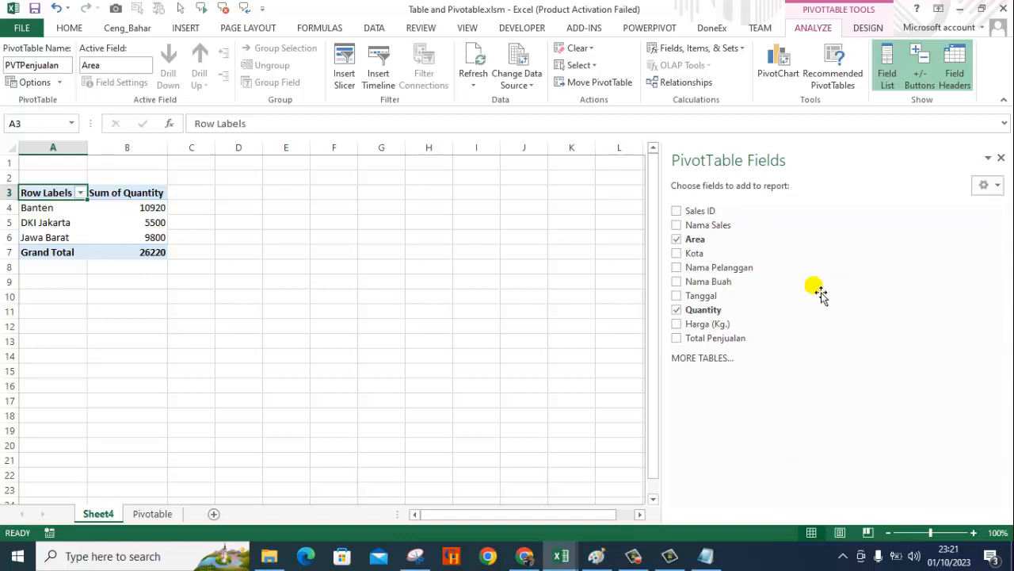
{"action": "left_click", "coordinate": [987, 187]}
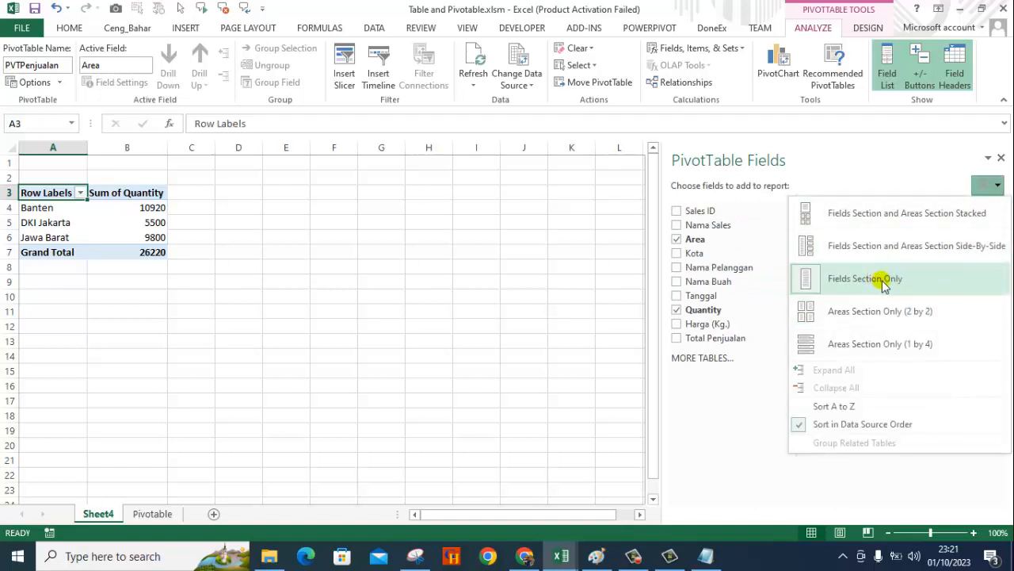
{"action": "left_click", "coordinate": [863, 314]}
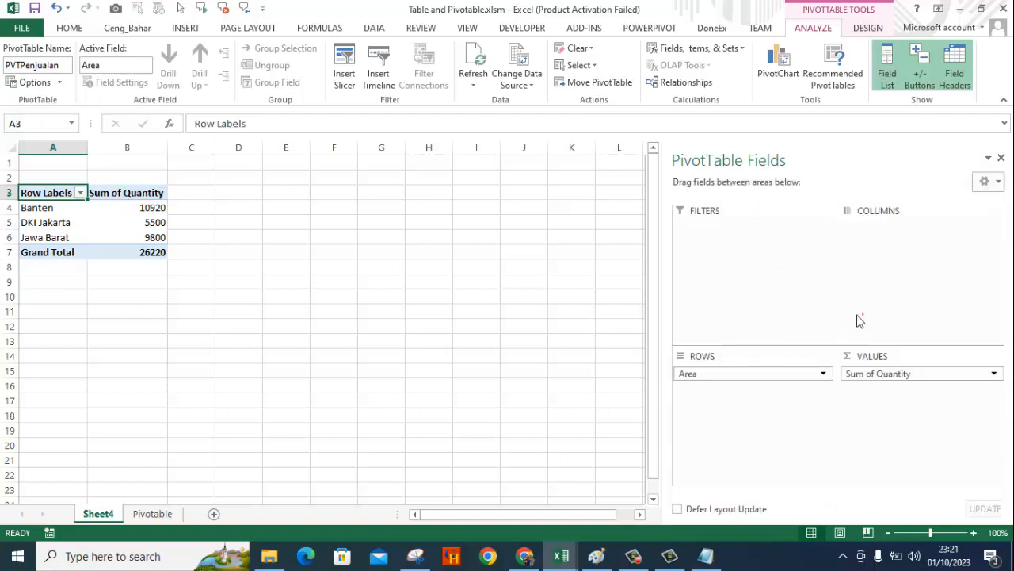
{"action": "left_click", "coordinate": [990, 182]}
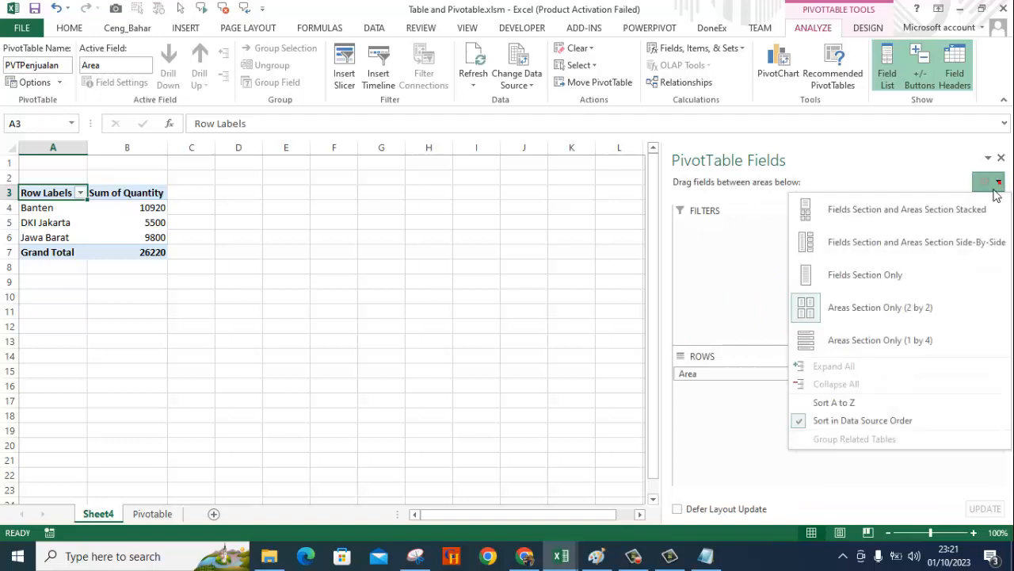
{"action": "left_click", "coordinate": [846, 342]}
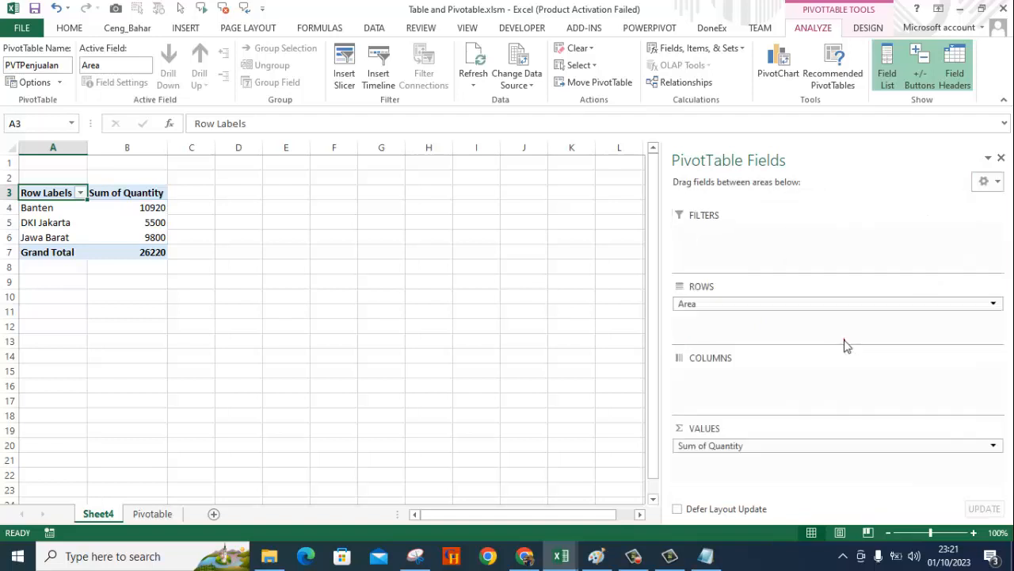
- Compare the stacked and side-by-side field list layouts, ending on Fields Section and Areas Section Stacked, and narrow the pane
{"action": "left_click", "coordinate": [999, 183]}
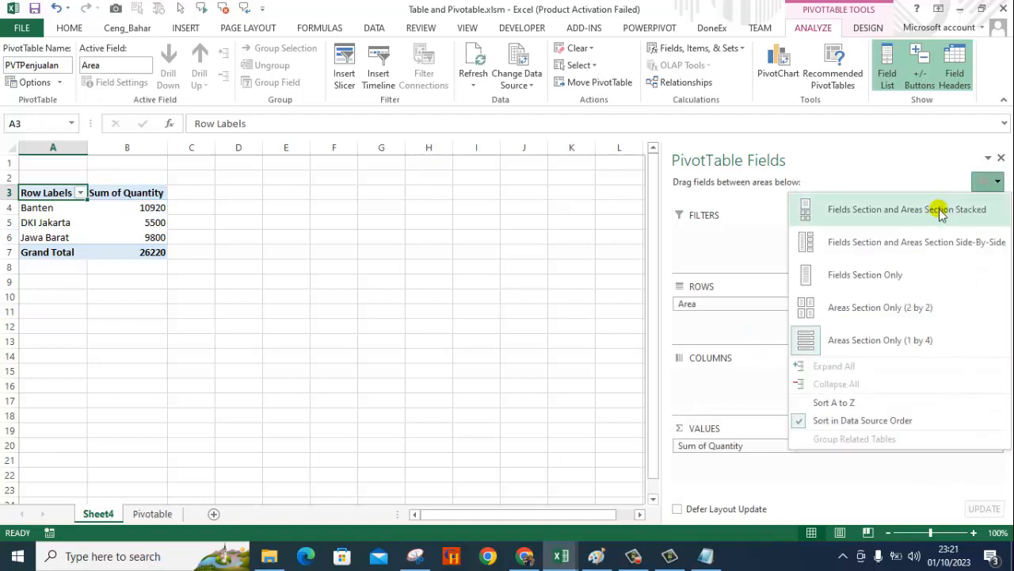
{"action": "left_click", "coordinate": [826, 210]}
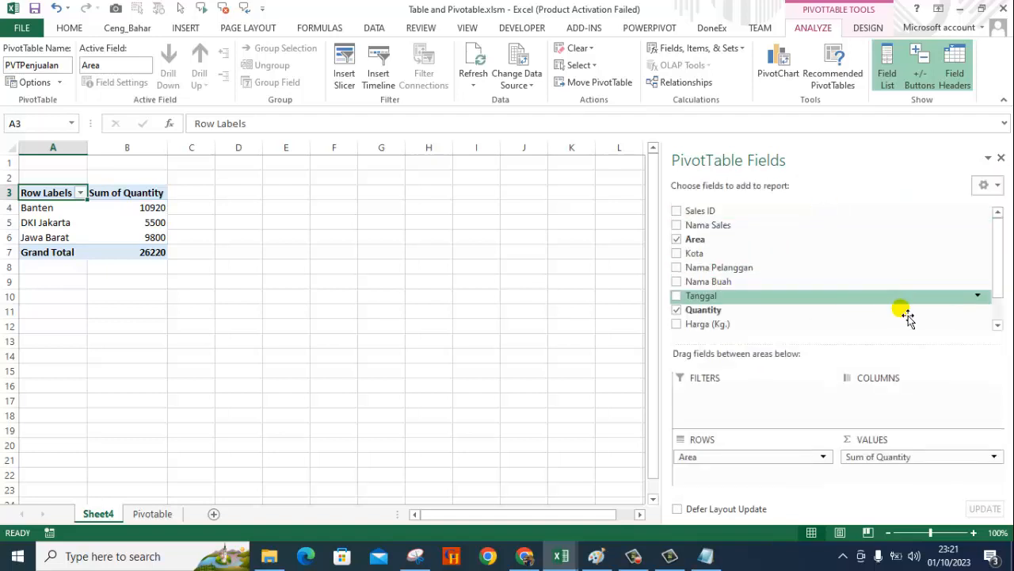
{"action": "left_click", "coordinate": [999, 187]}
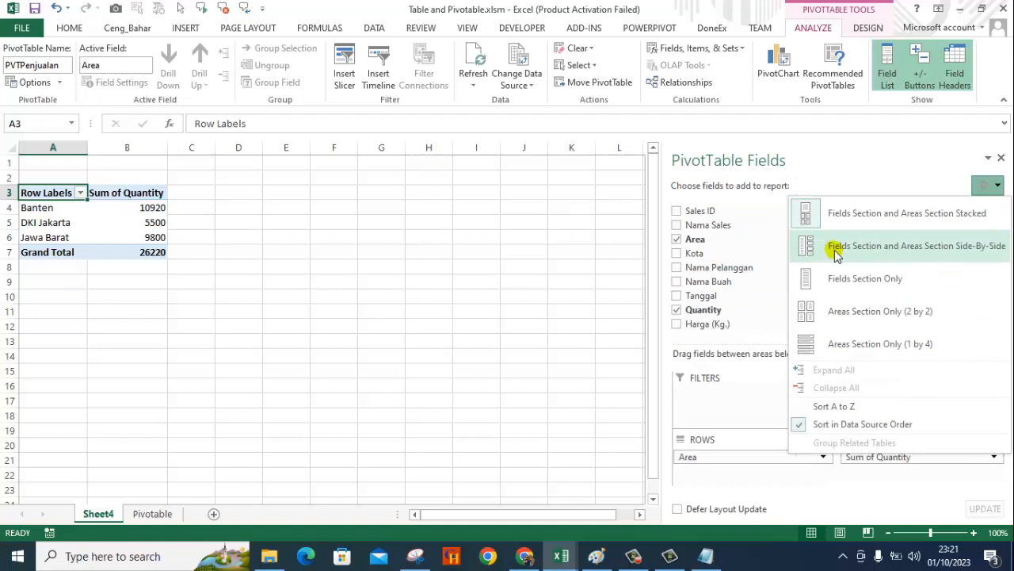
{"action": "left_click", "coordinate": [836, 248]}
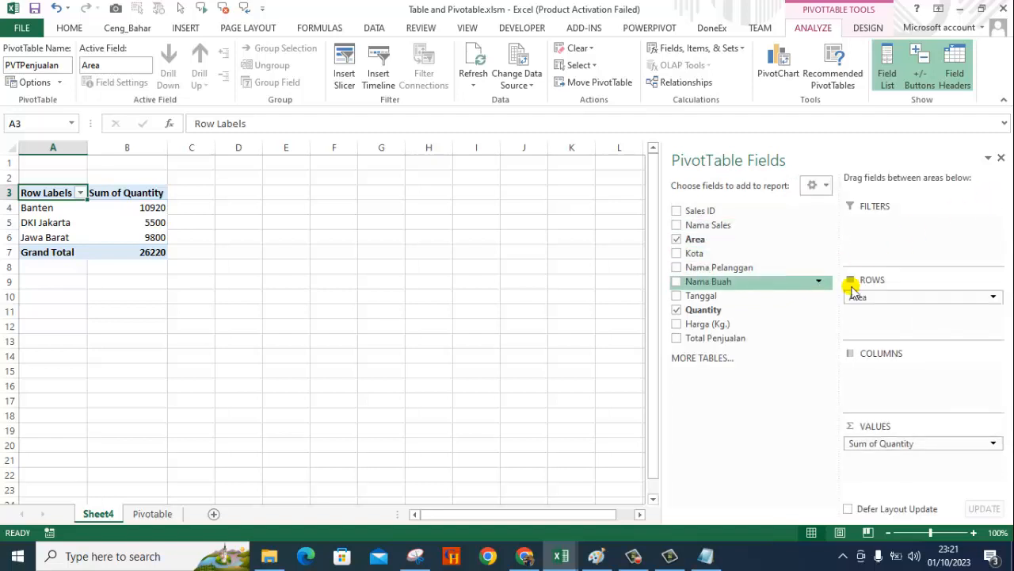
{"action": "left_click", "coordinate": [826, 188]}
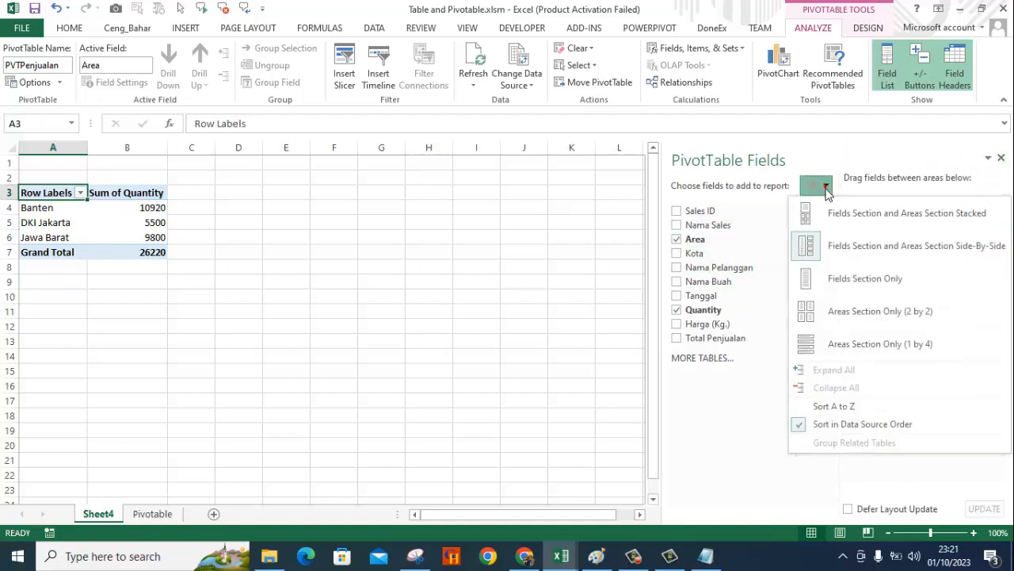
{"action": "left_click", "coordinate": [827, 219]}
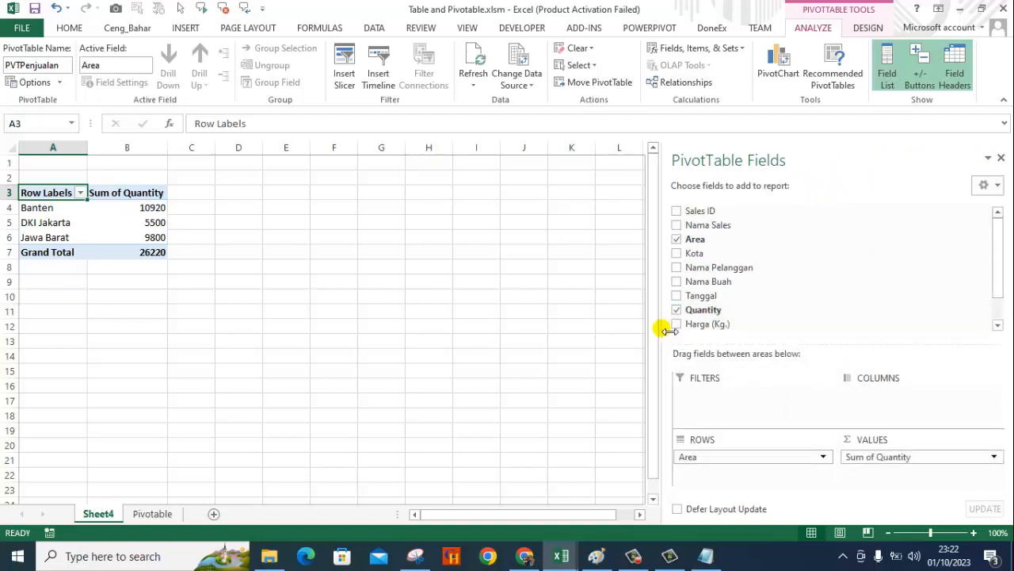
{"action": "left_click_drag", "start_coordinate": [659, 328], "coordinate": [801, 328]}
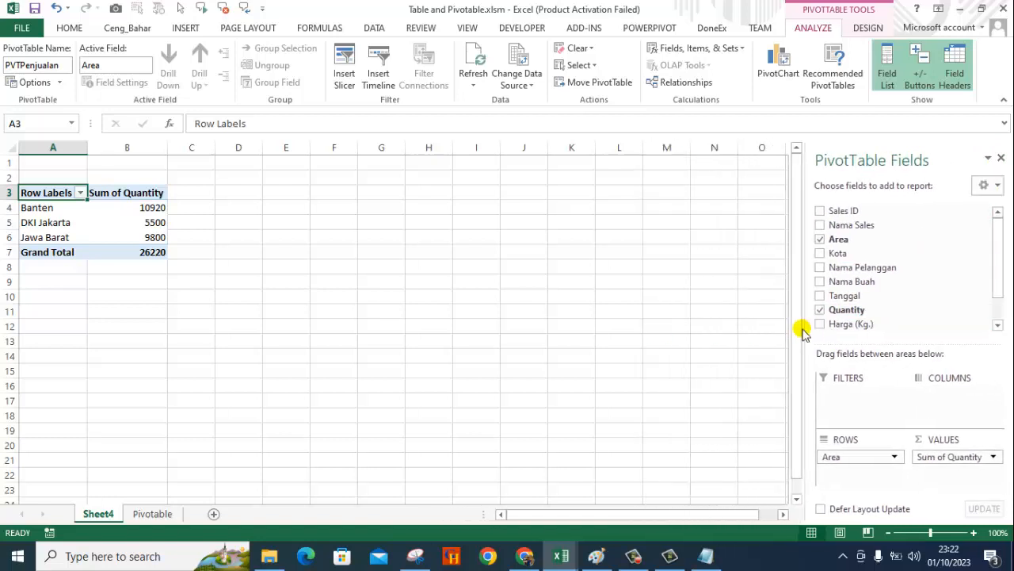
- Examine the area row labels and the Sum of Quantity values for Banten, DKI Jakarta and Jawa Barat in the PivotTable
{"action": "left_click", "coordinate": [544, 313]}
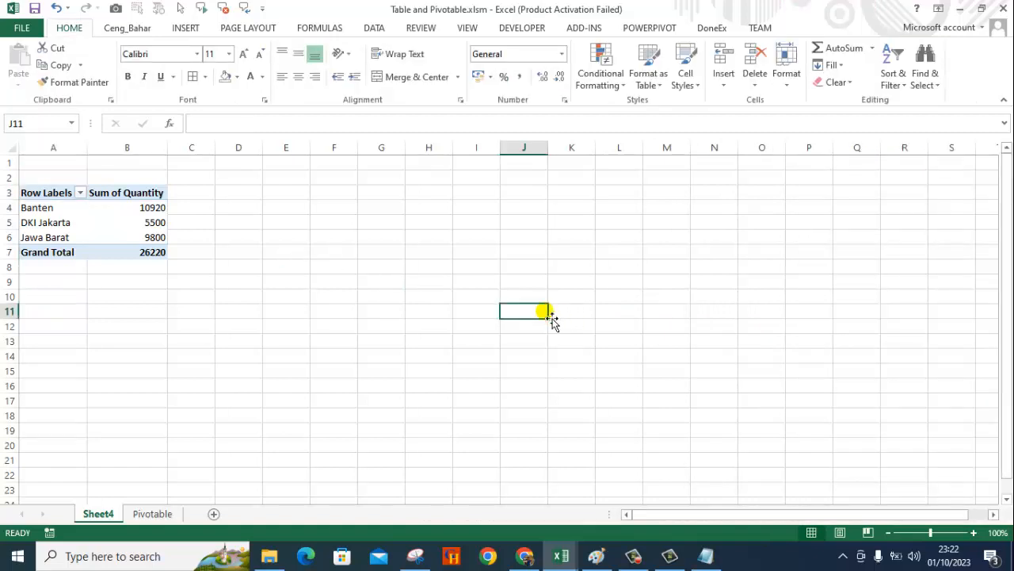
{"action": "left_click", "coordinate": [50, 218]}
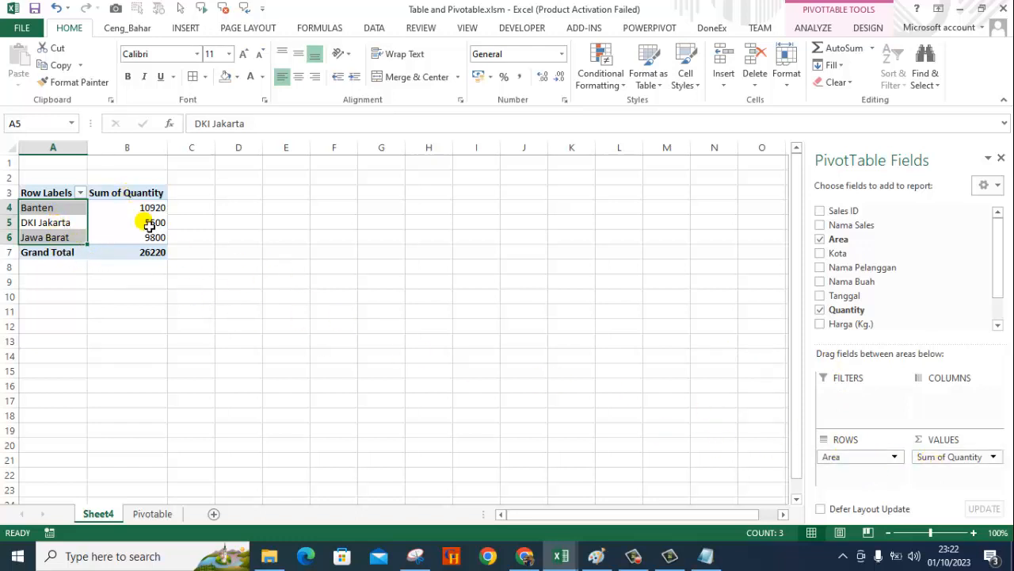
{"action": "mouse_move", "coordinate": [150, 209]}
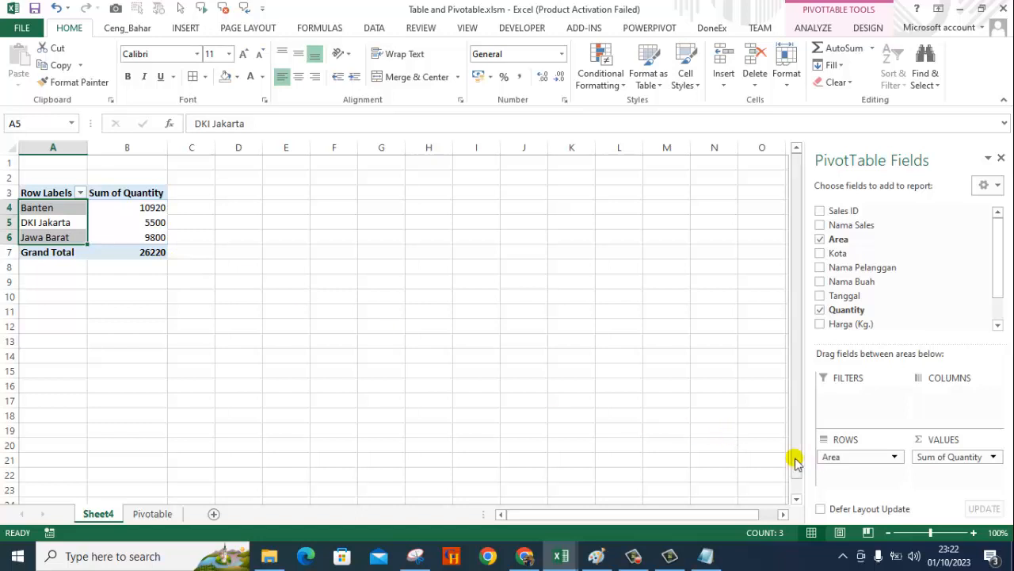
{"action": "left_click", "coordinate": [146, 206]}
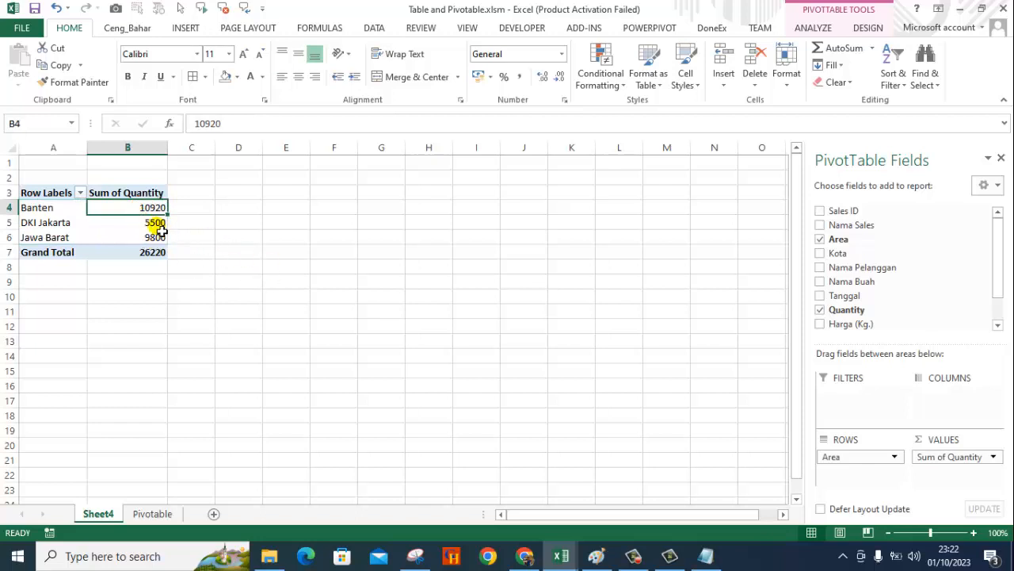
{"action": "left_click", "coordinate": [152, 222]}
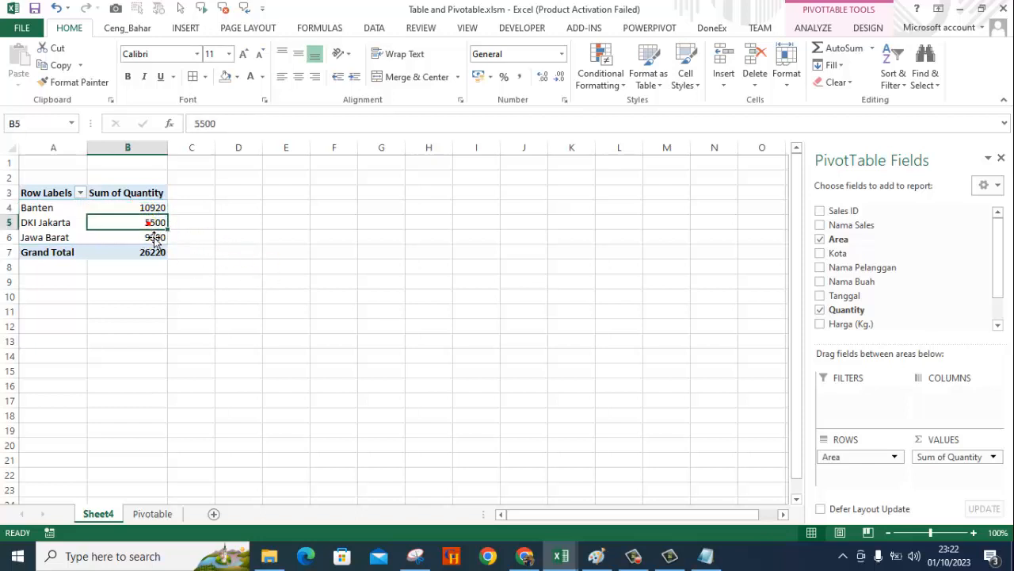
{"action": "left_click", "coordinate": [142, 206]}
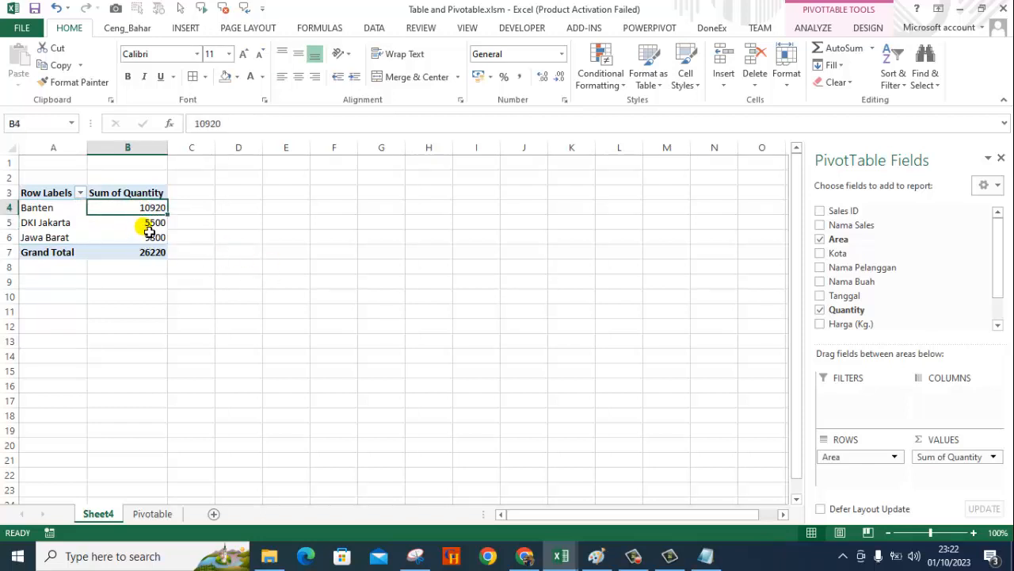
{"action": "left_click", "coordinate": [149, 226]}
{"action": "left_click", "coordinate": [149, 240]}
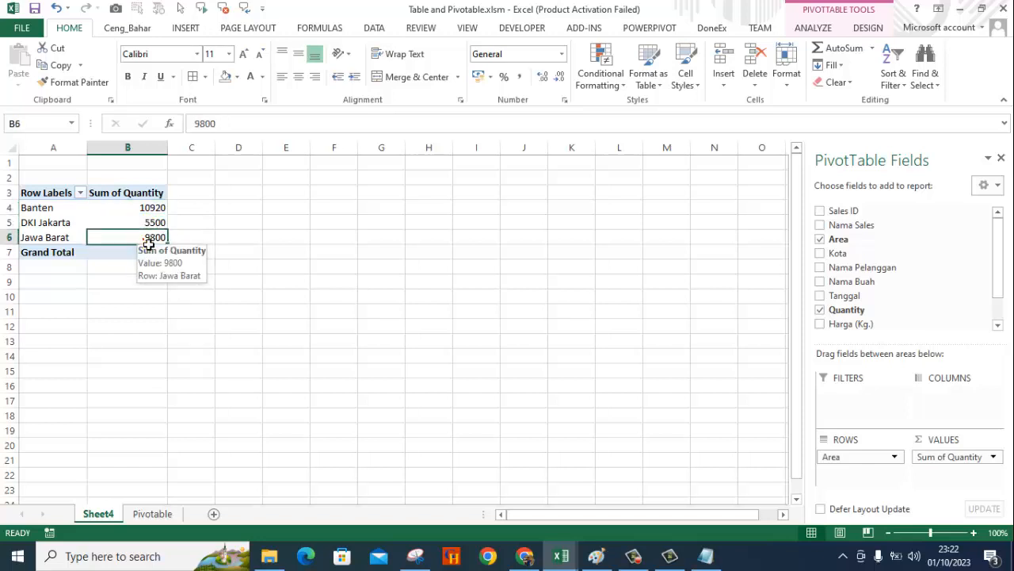
{"action": "left_click", "coordinate": [125, 208]}
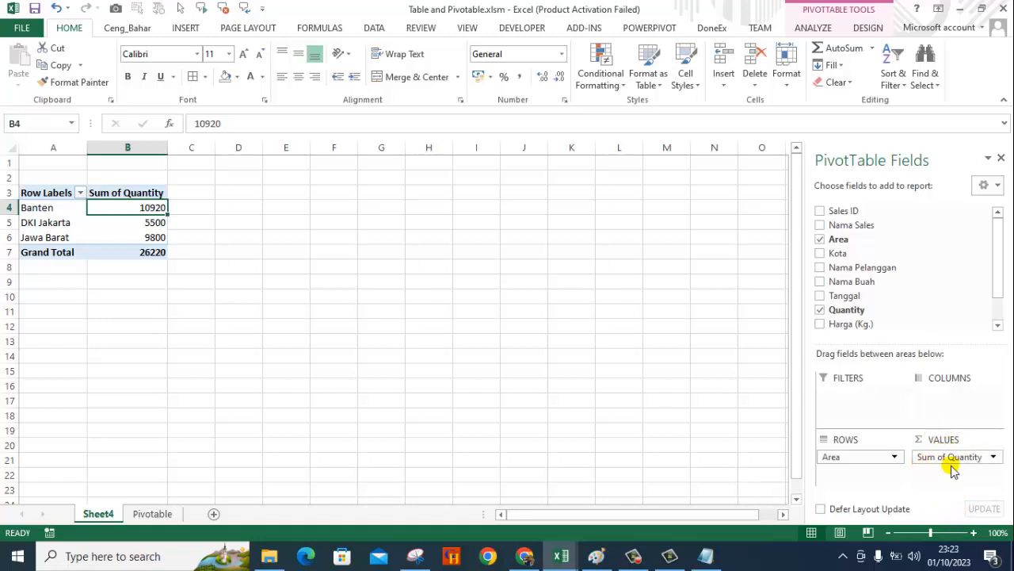
- Summarize the Quantity value field by Average through its Value Field Settings and check the result for each area
{"action": "left_click", "coordinate": [994, 458]}
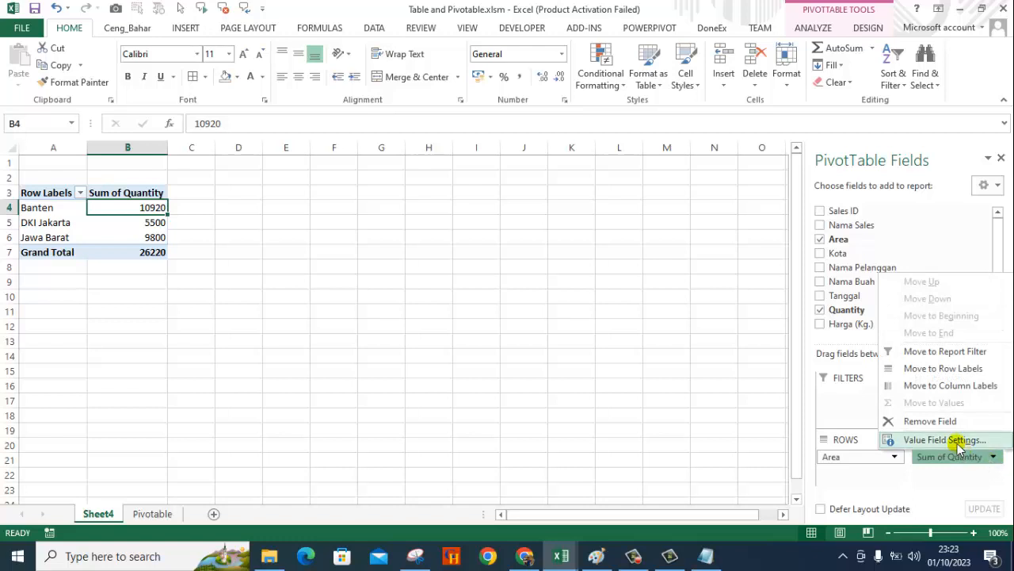
{"action": "left_click", "coordinate": [994, 459]}
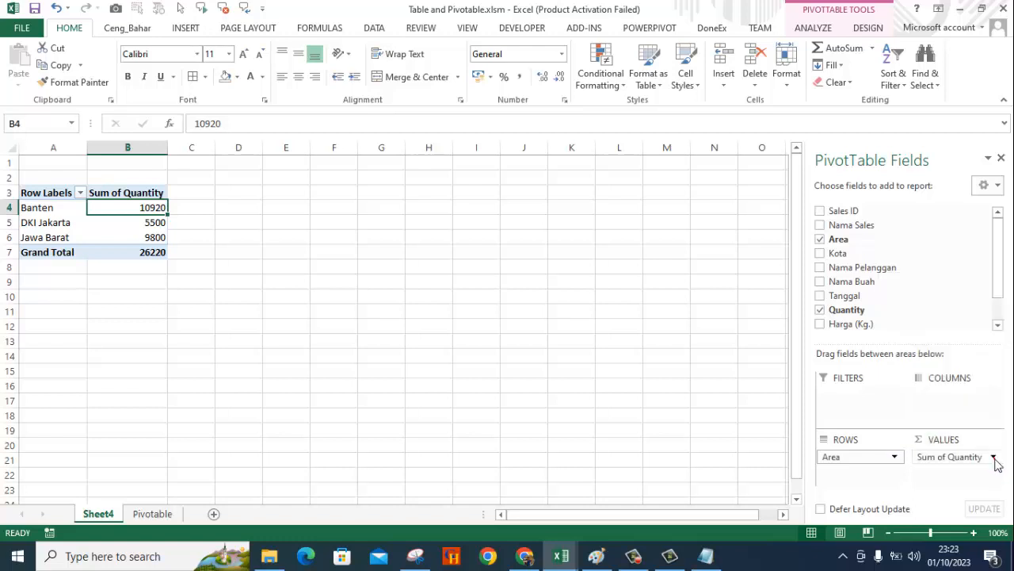
{"action": "left_click", "coordinate": [995, 458]}
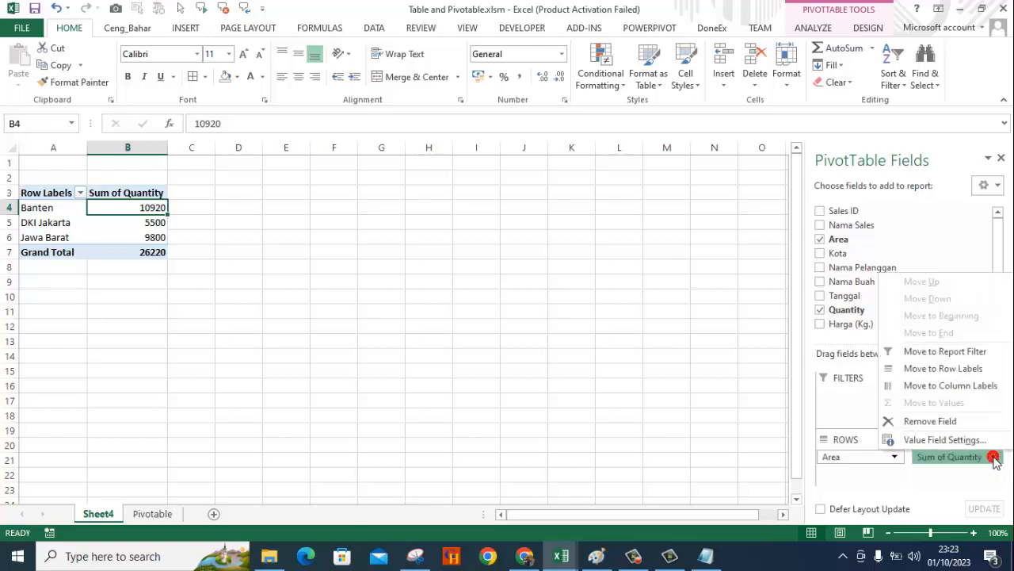
{"action": "left_click", "coordinate": [945, 440]}
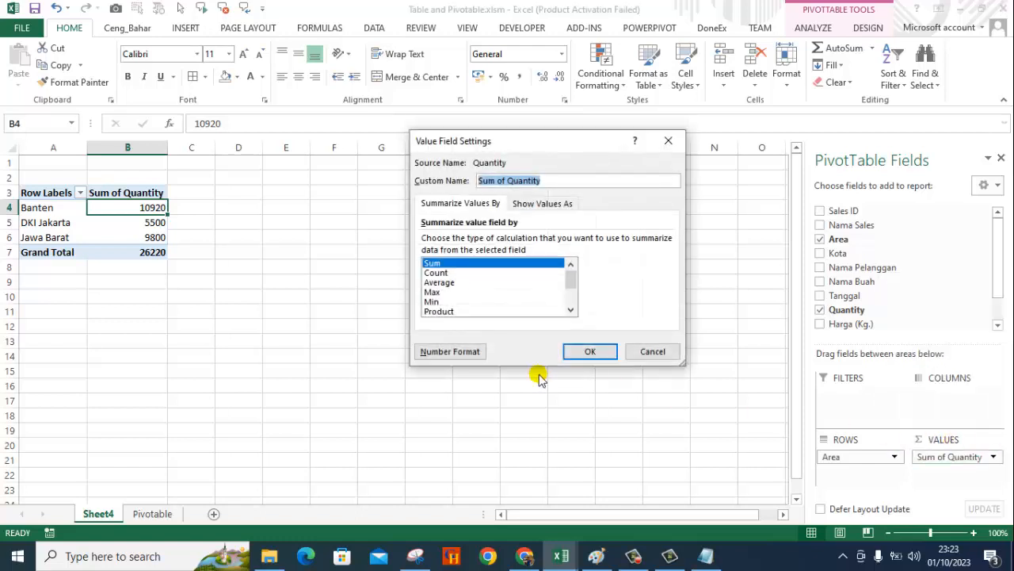
{"action": "left_click", "coordinate": [447, 284]}
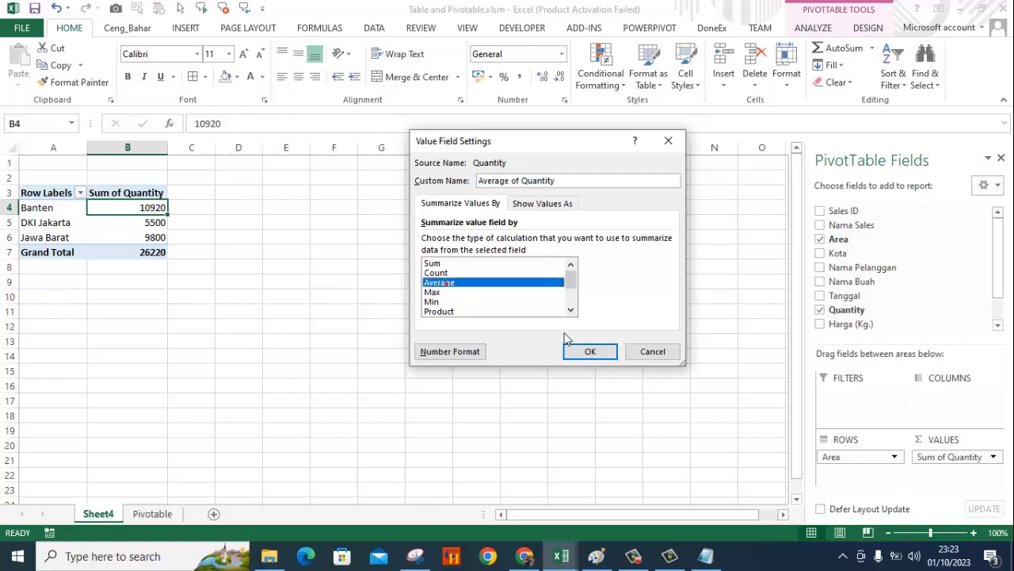
{"action": "left_click", "coordinate": [587, 352]}
{"action": "left_click", "coordinate": [588, 352]}
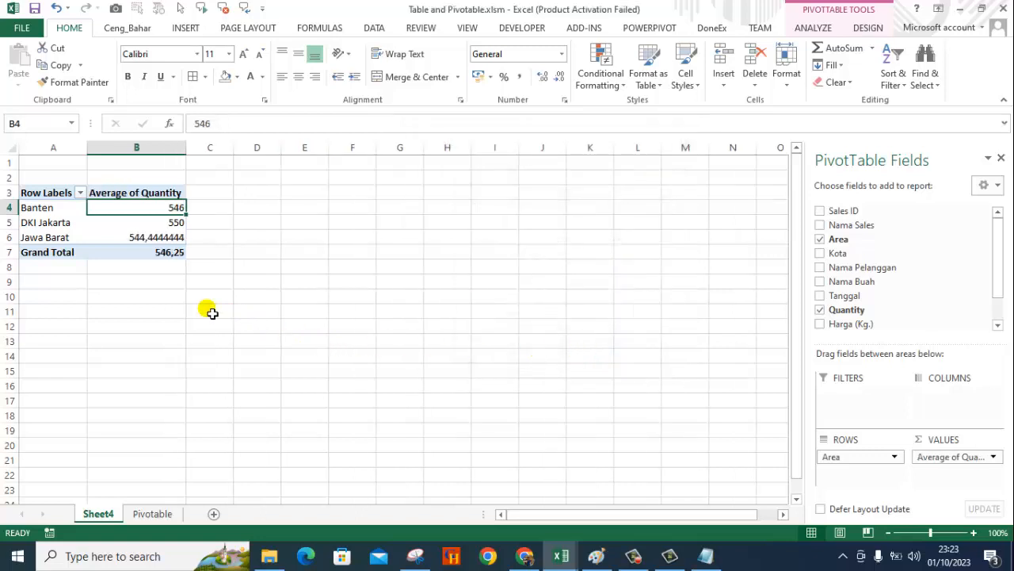
{"action": "mouse_move", "coordinate": [171, 252]}
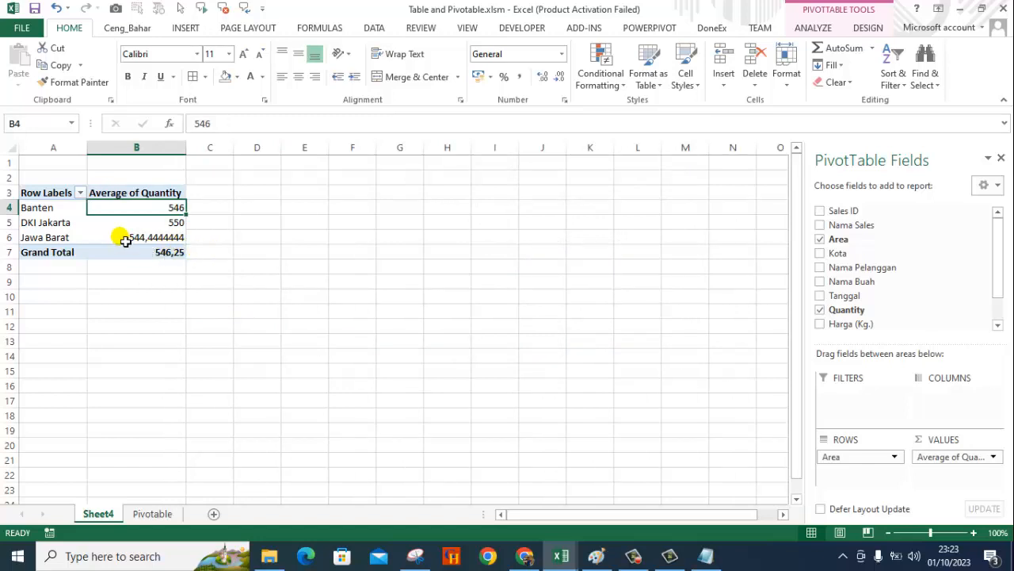
{"action": "mouse_move", "coordinate": [173, 214]}
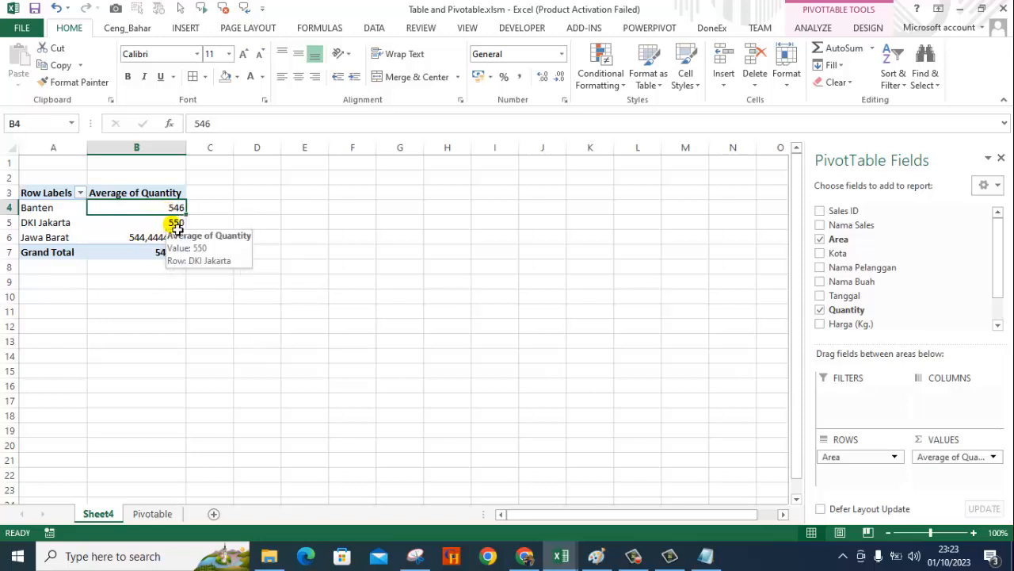
{"action": "mouse_move", "coordinate": [130, 238]}
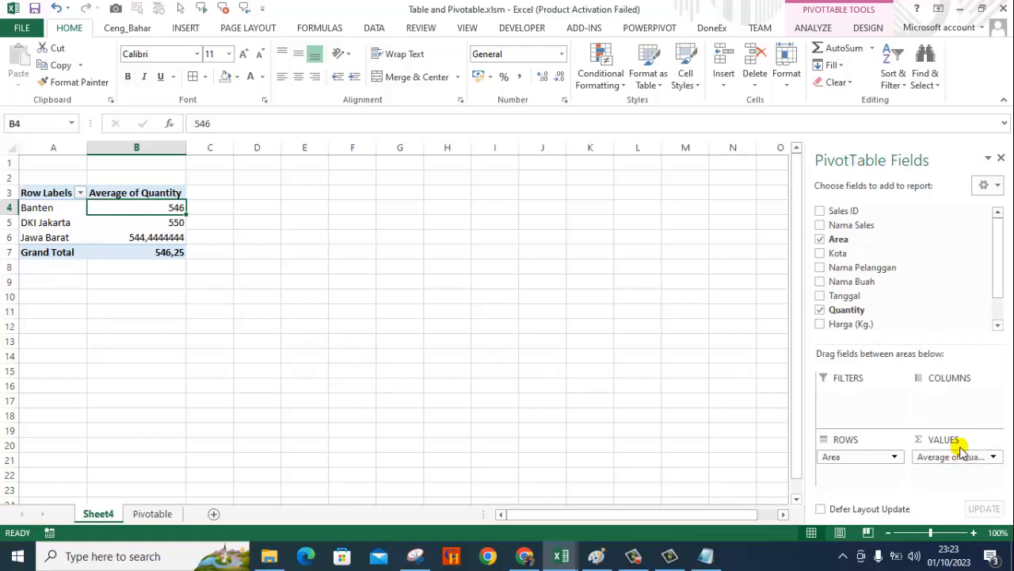
- Set the Quantity value field to be summarized by Sum again through Value Field Settings
{"action": "right_click", "coordinate": [160, 214]}
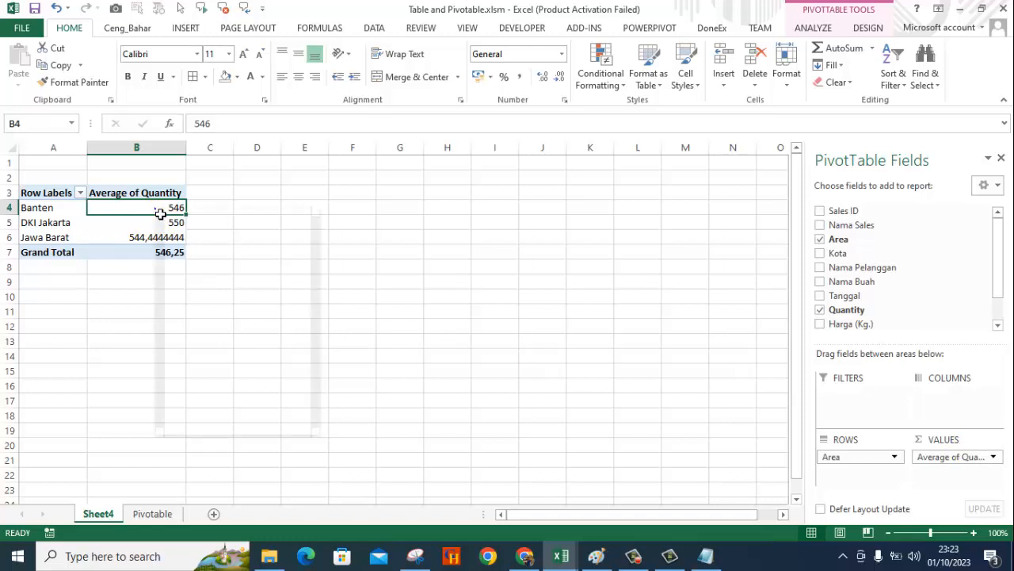
{"action": "right_click", "coordinate": [148, 210]}
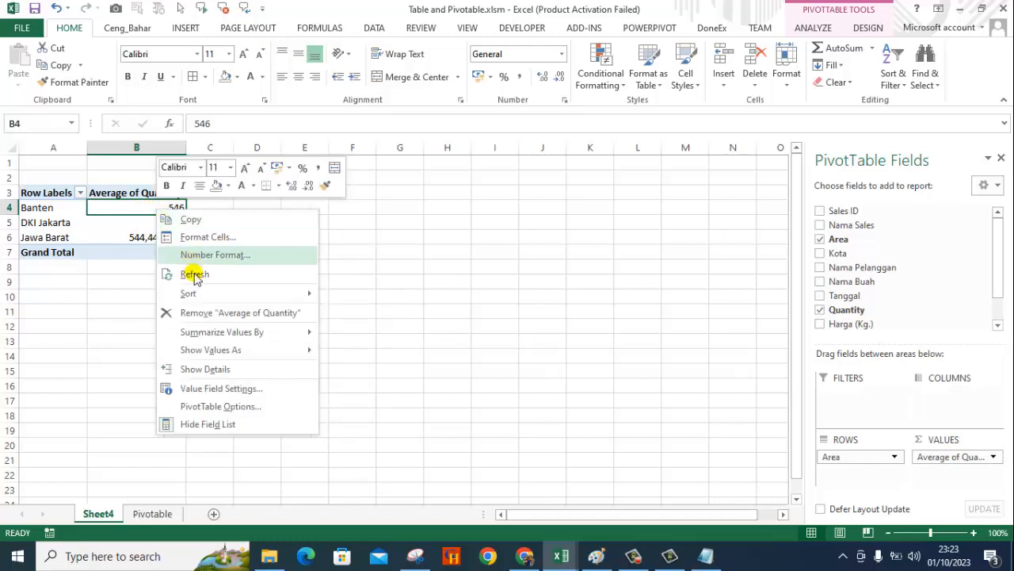
{"action": "left_click", "coordinate": [208, 389]}
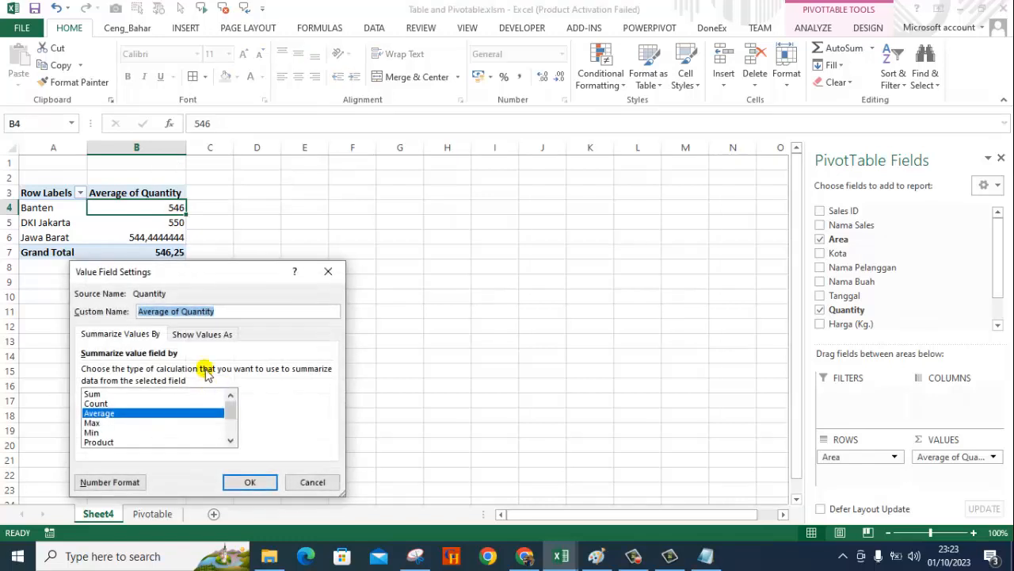
{"action": "left_click_drag", "start_coordinate": [226, 277], "coordinate": [412, 197]}
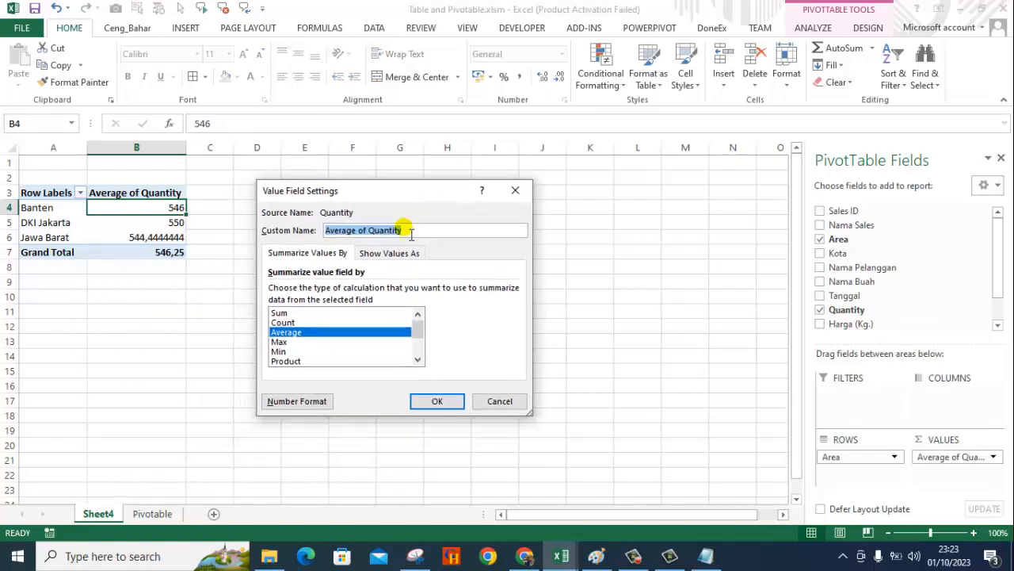
{"action": "left_click", "coordinate": [281, 313]}
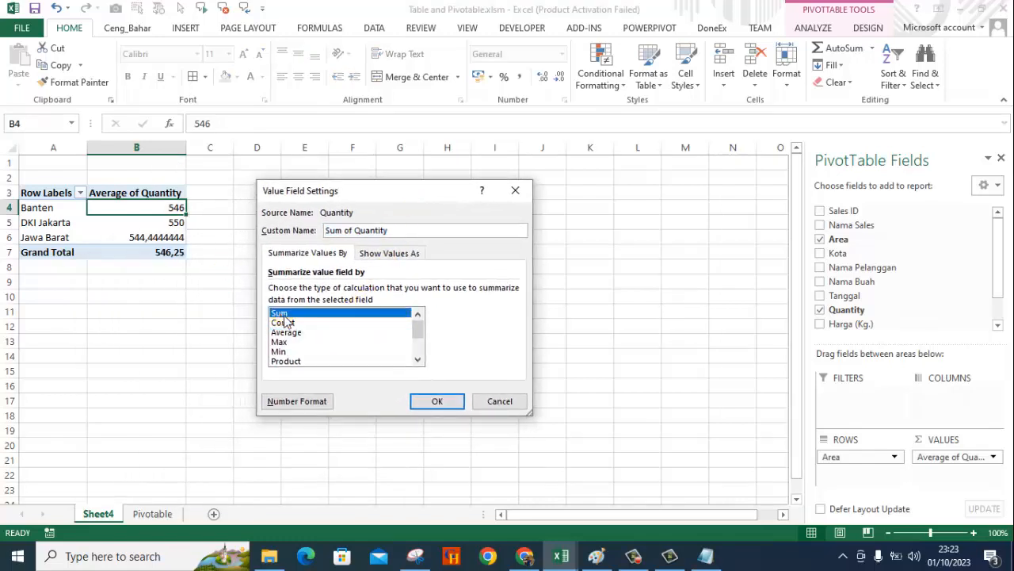
{"action": "left_click", "coordinate": [435, 400]}
{"action": "left_click", "coordinate": [195, 313]}
{"action": "left_click", "coordinate": [196, 318]}
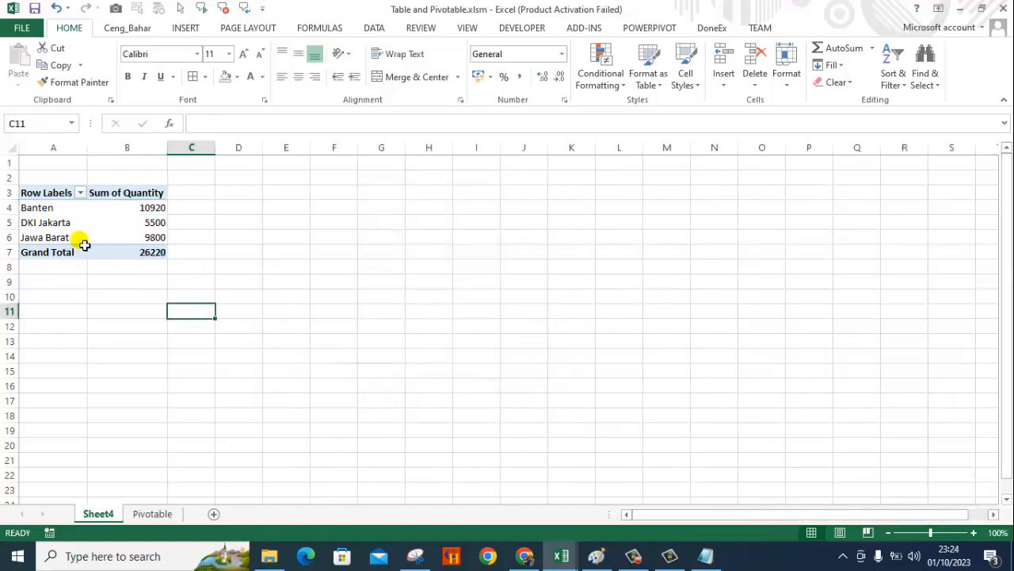
- Add Nama Pelanggan below Area in the PivotTable rows and Nama Buah to the columns
{"action": "left_click", "coordinate": [64, 225]}
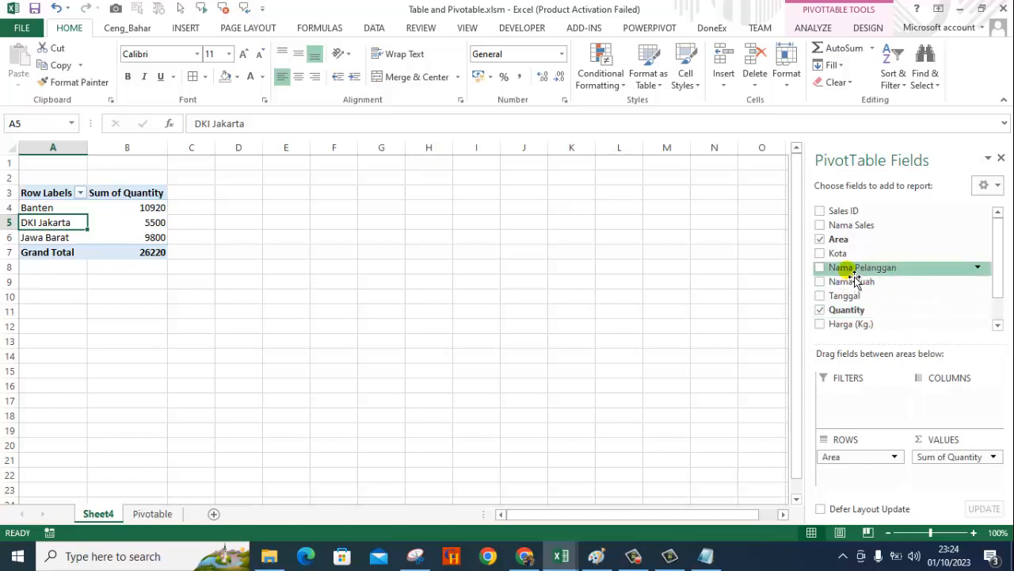
{"action": "left_click_drag", "start_coordinate": [857, 277], "coordinate": [895, 482]}
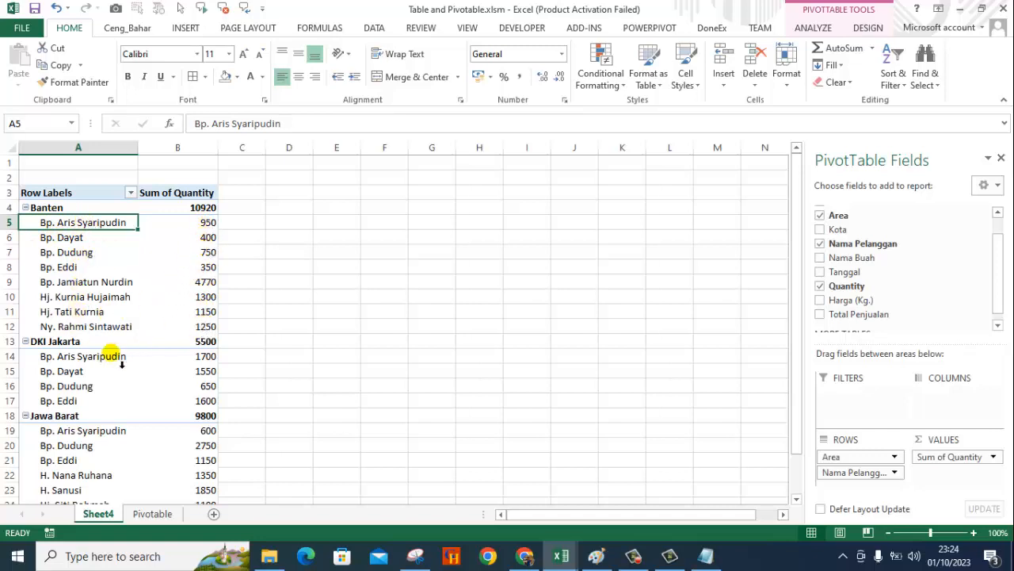
{"action": "scroll", "coordinate": [186, 396], "scroll_direction": "down", "scroll_amount": 2}
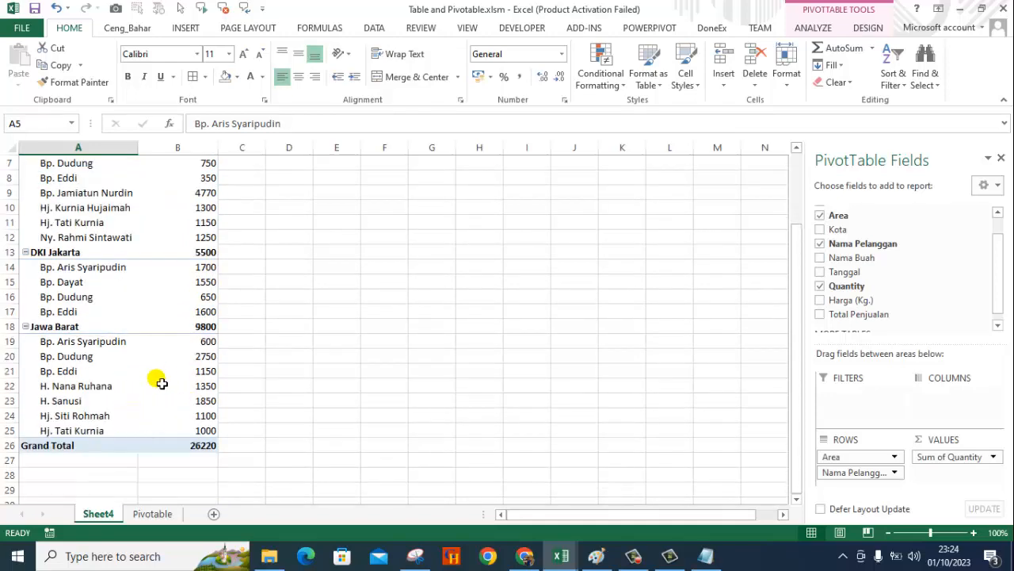
{"action": "scroll", "coordinate": [369, 340], "scroll_direction": "up", "scroll_amount": 2}
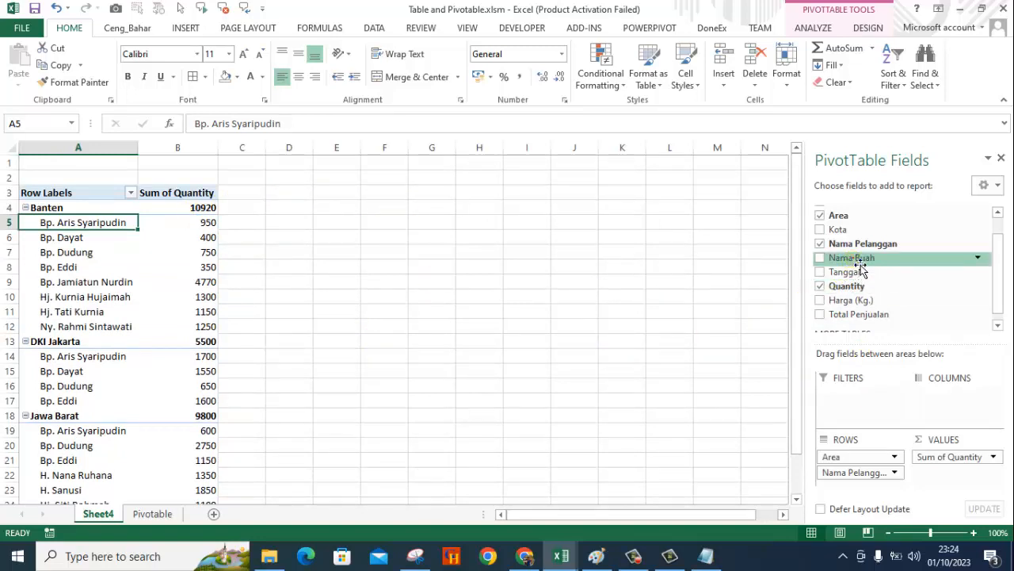
{"action": "left_click_drag", "start_coordinate": [861, 270], "coordinate": [947, 402]}
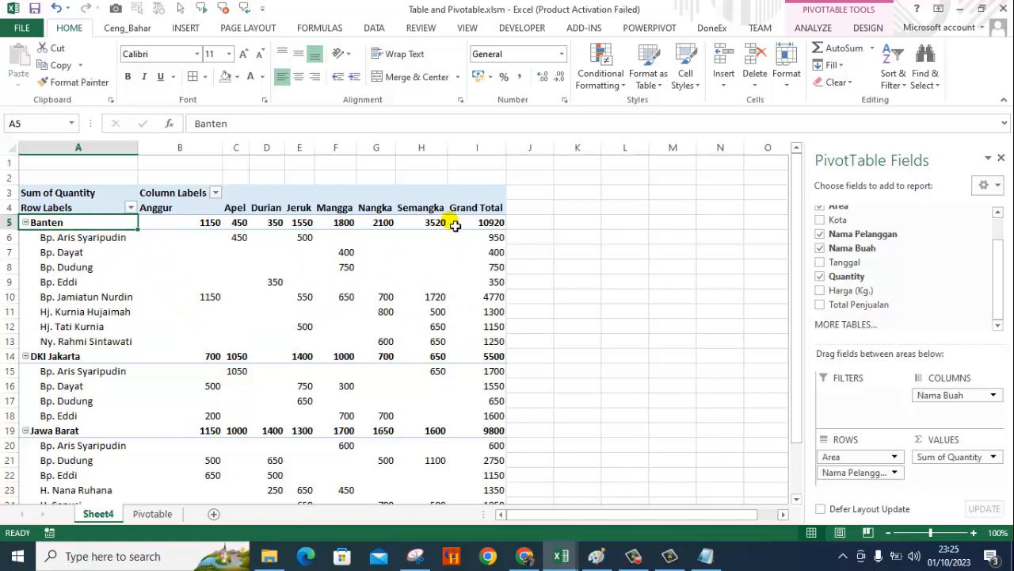
- Set the PivotTable layout to Do Not Show Subtotals and check the area rows
{"action": "left_click", "coordinate": [867, 28]}
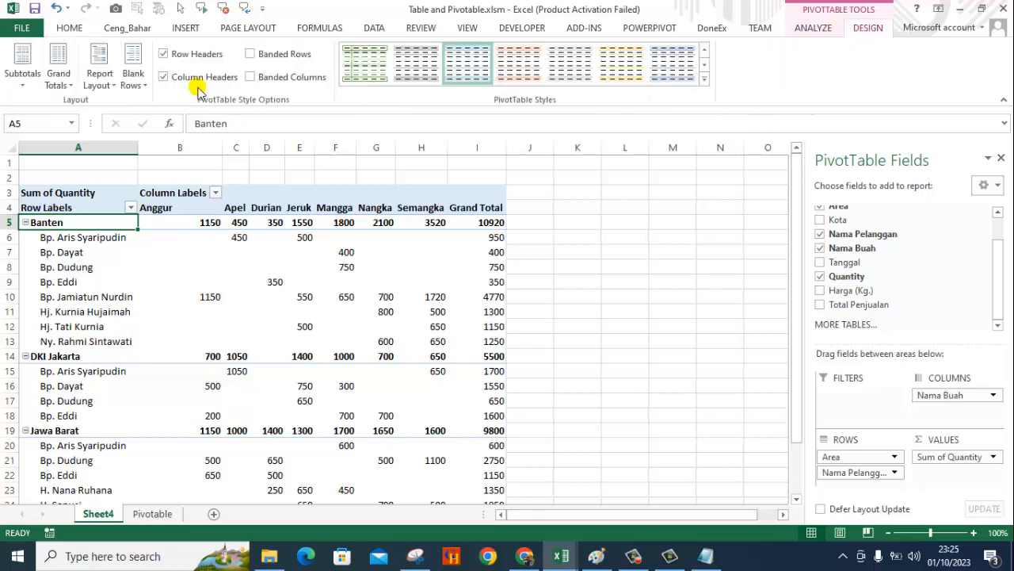
{"action": "left_click", "coordinate": [18, 81]}
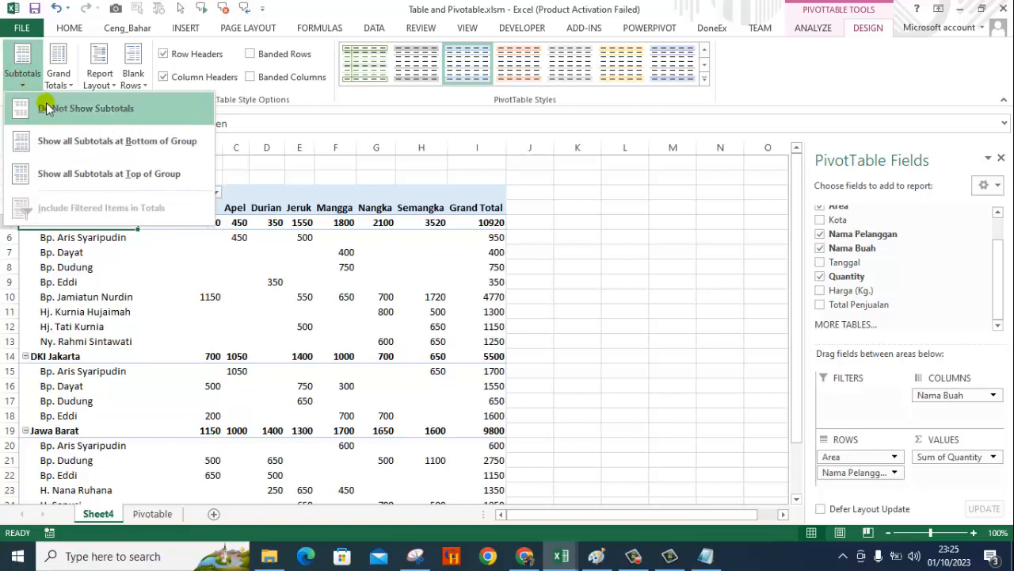
{"action": "left_click", "coordinate": [99, 109]}
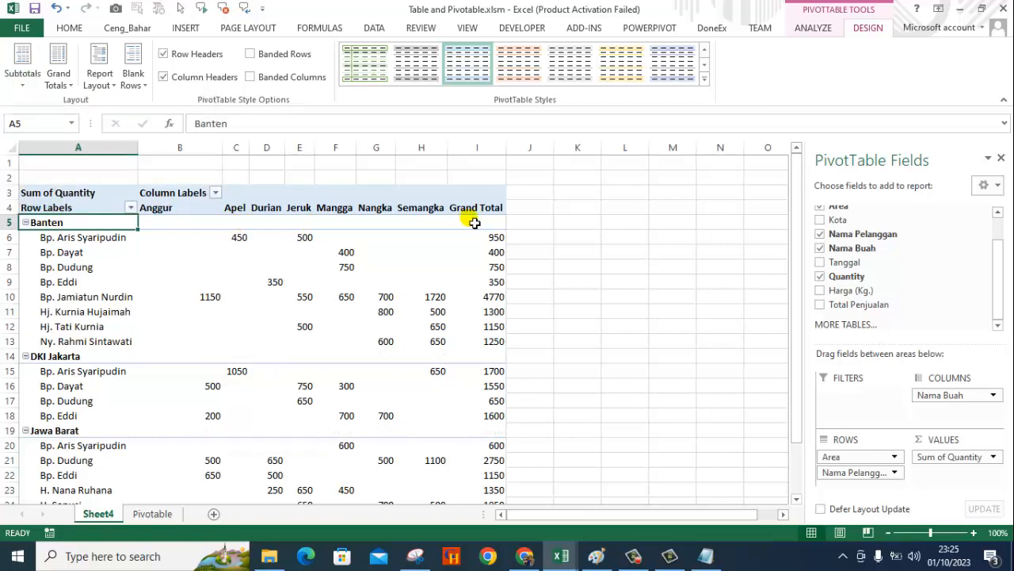
{"action": "mouse_move", "coordinate": [478, 222]}
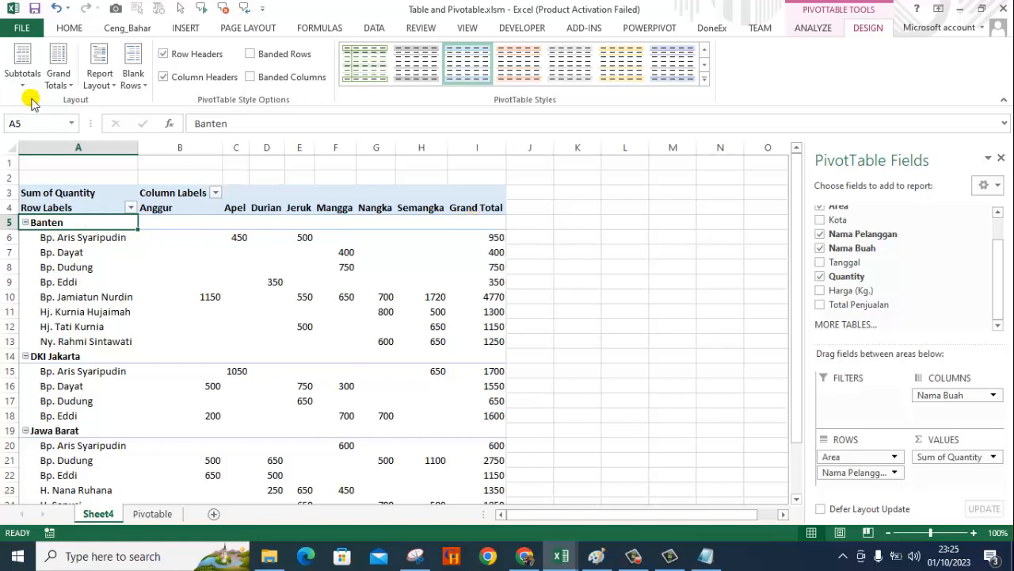
- Show all PivotTable subtotals at the bottom of each group, and switch them back to the top of each group
{"action": "left_click", "coordinate": [23, 65]}
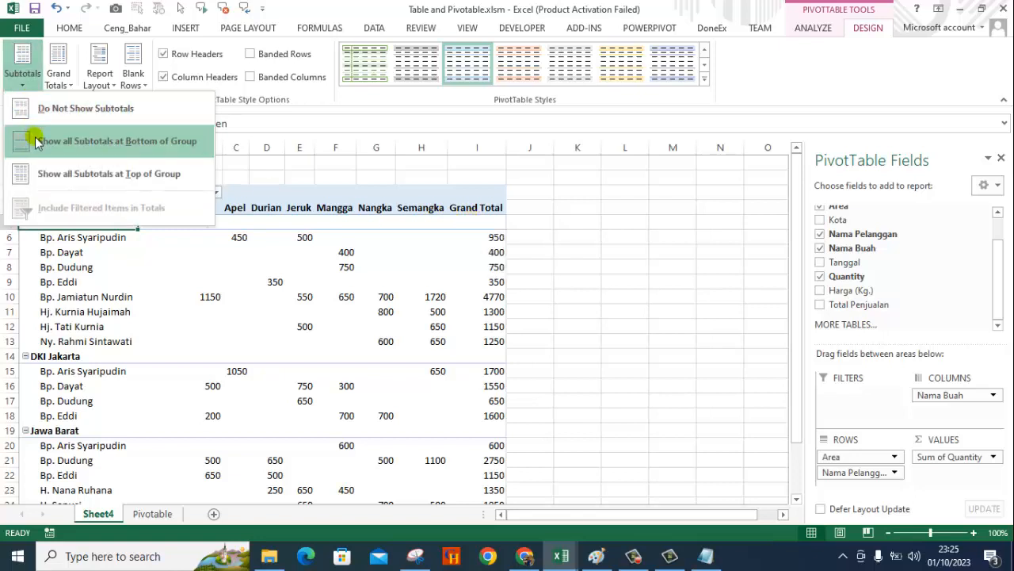
{"action": "left_click", "coordinate": [115, 141]}
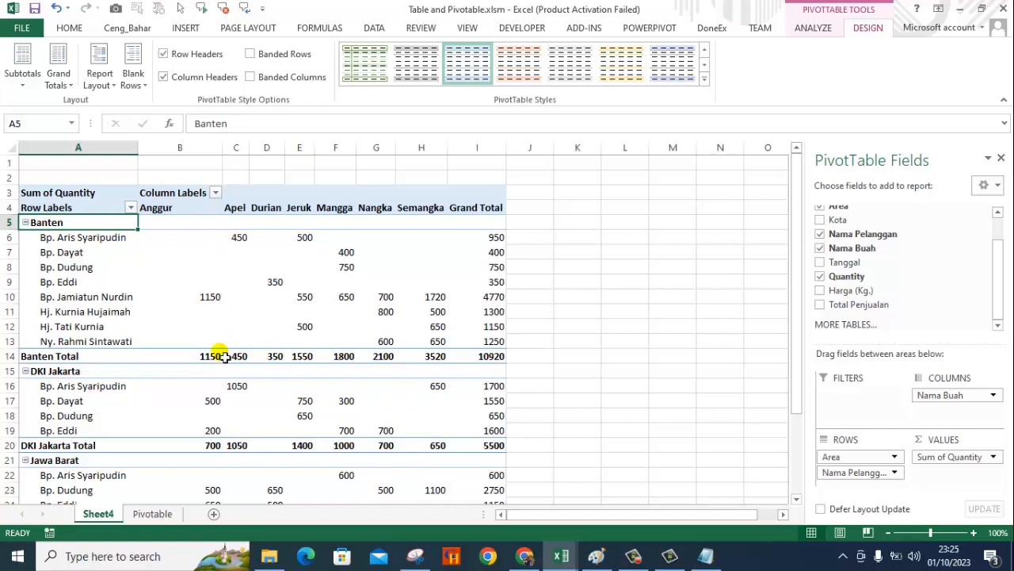
{"action": "left_click", "coordinate": [22, 67]}
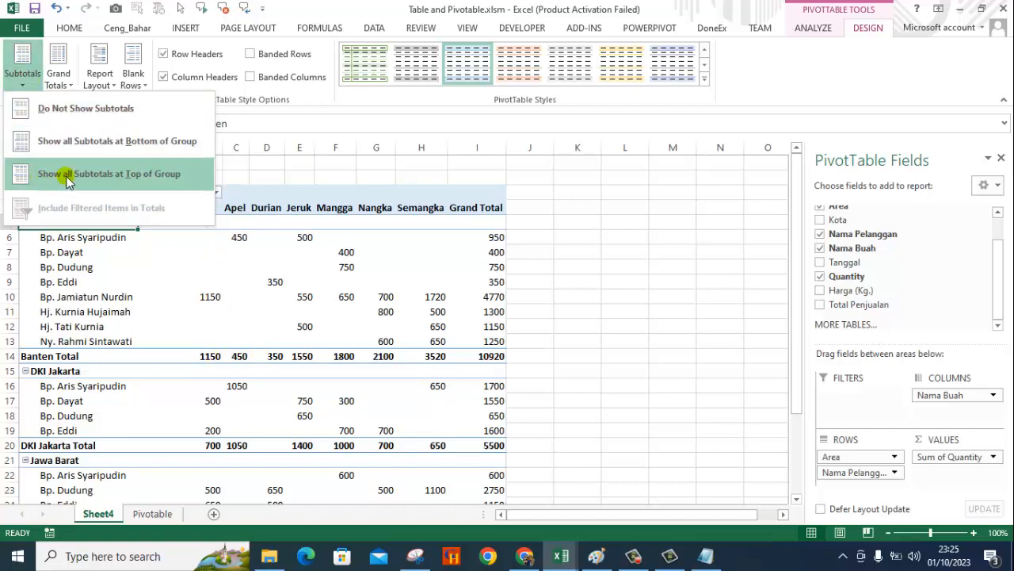
{"action": "left_click", "coordinate": [93, 175]}
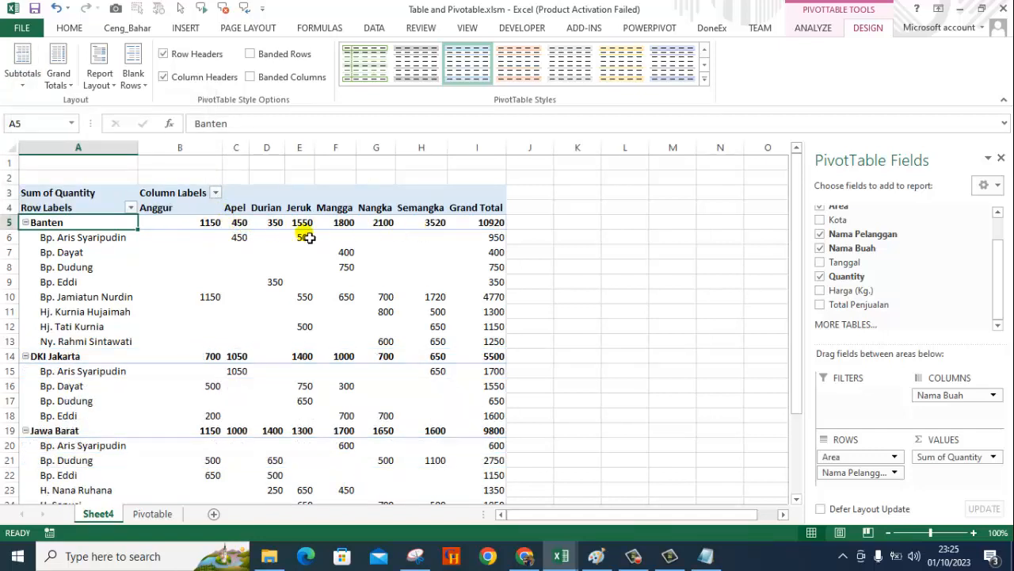
- Hide the subtotals of all areas again and review the PivotTable down to its Grand Total row
{"action": "left_click", "coordinate": [17, 83]}
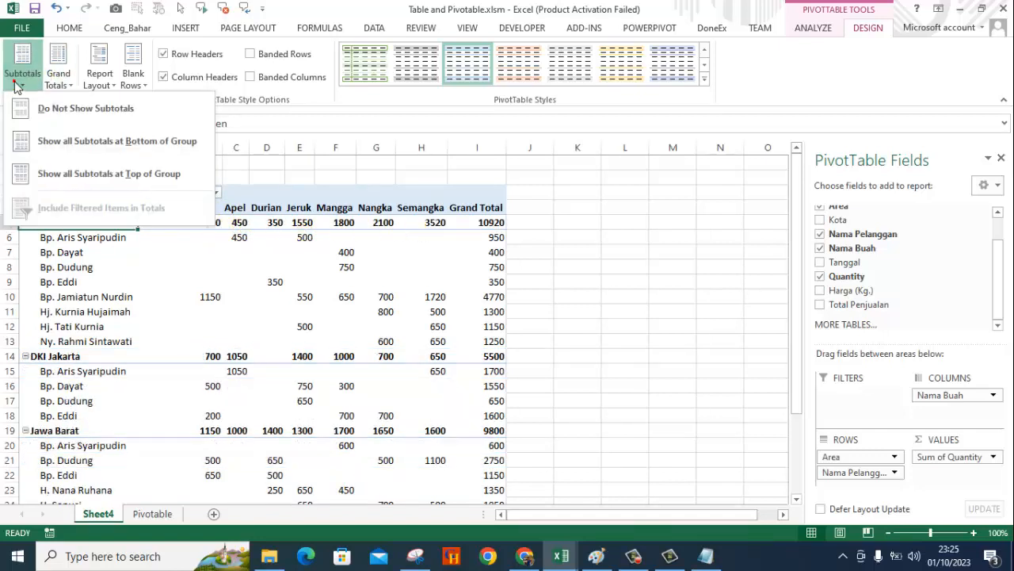
{"action": "left_click", "coordinate": [43, 110]}
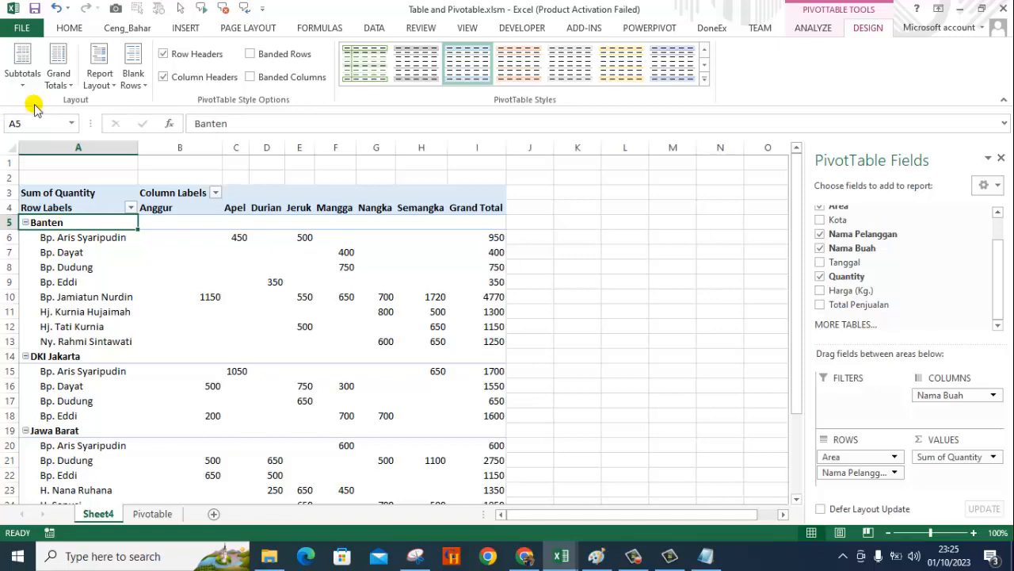
{"action": "scroll", "coordinate": [204, 309], "scroll_direction": "down", "scroll_amount": 4}
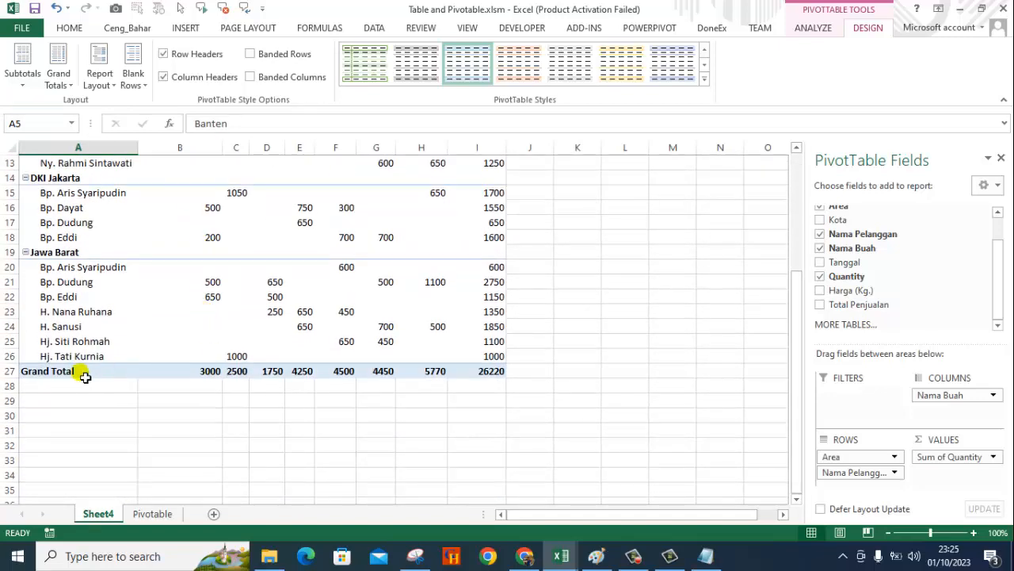
{"action": "scroll", "coordinate": [217, 240], "scroll_direction": "up", "scroll_amount": 1}
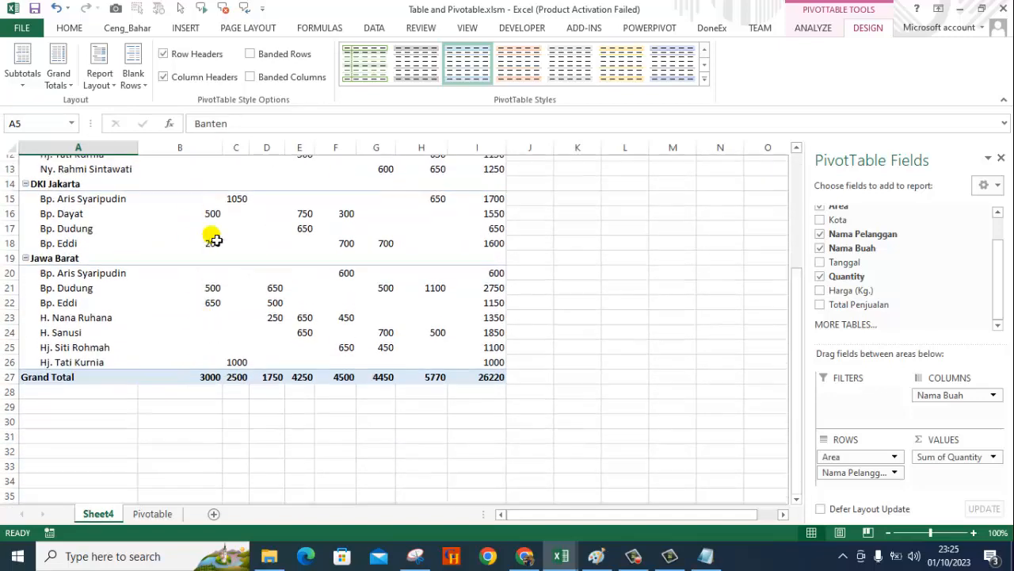
{"action": "scroll", "coordinate": [214, 238], "scroll_direction": "up", "scroll_amount": 4}
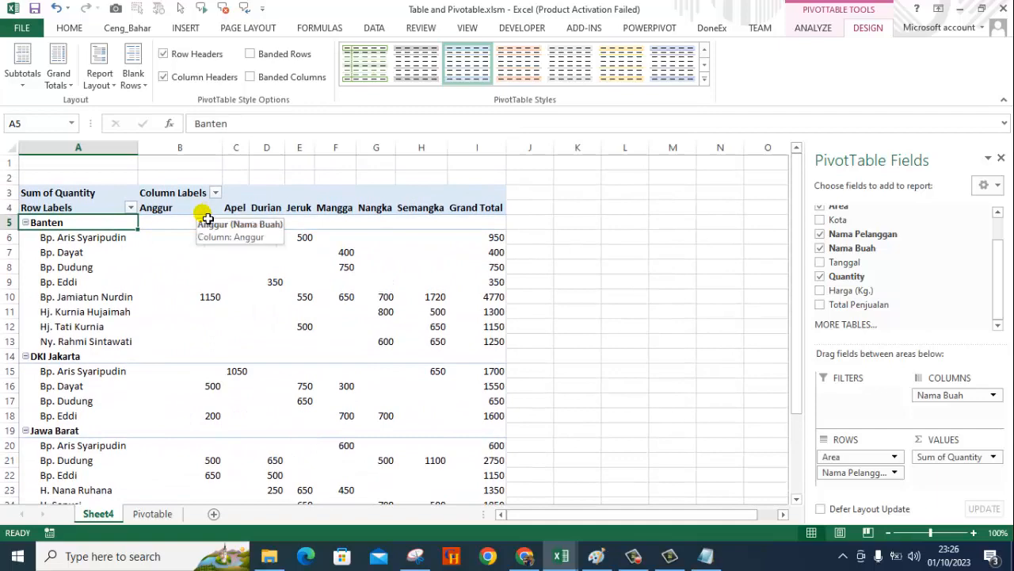
{"action": "scroll", "coordinate": [210, 226], "scroll_direction": "down", "scroll_amount": 5}
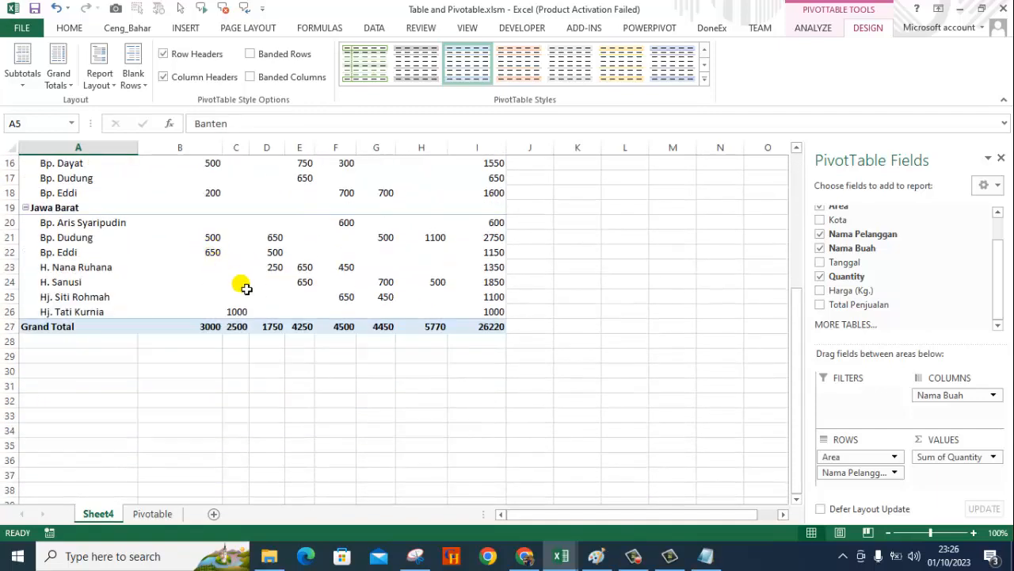
{"action": "scroll", "coordinate": [222, 289], "scroll_direction": "up", "scroll_amount": 2}
{"action": "scroll", "coordinate": [216, 290], "scroll_direction": "up", "scroll_amount": 3}
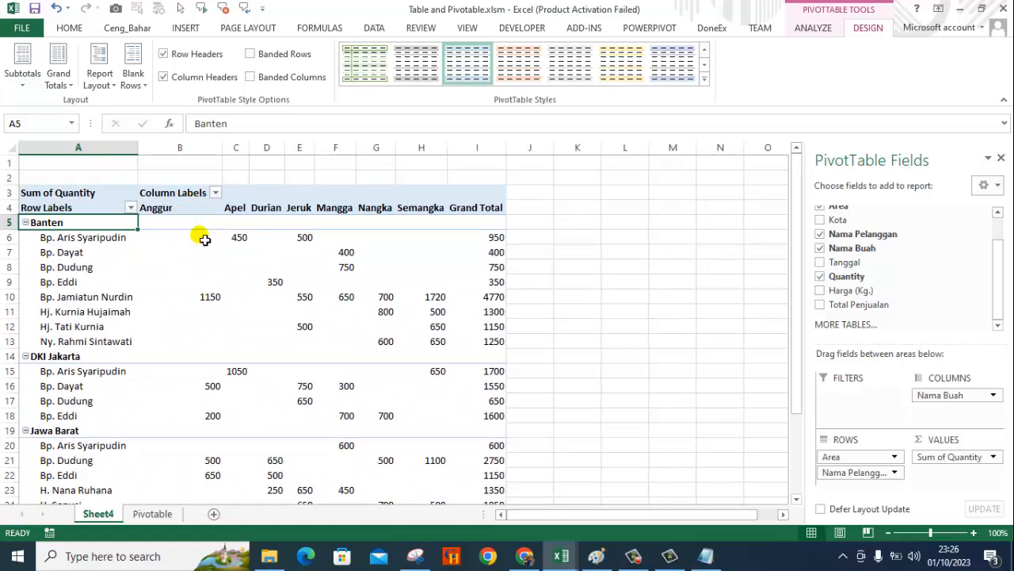
{"action": "scroll", "coordinate": [205, 238], "scroll_direction": "down", "scroll_amount": 5}
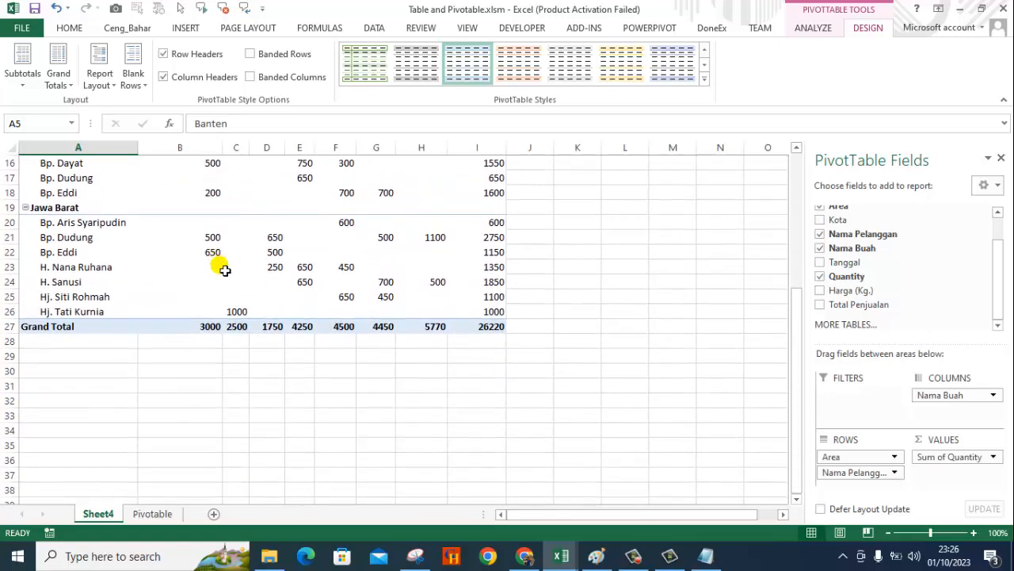
{"action": "scroll", "coordinate": [154, 222], "scroll_direction": "up", "scroll_amount": 4}
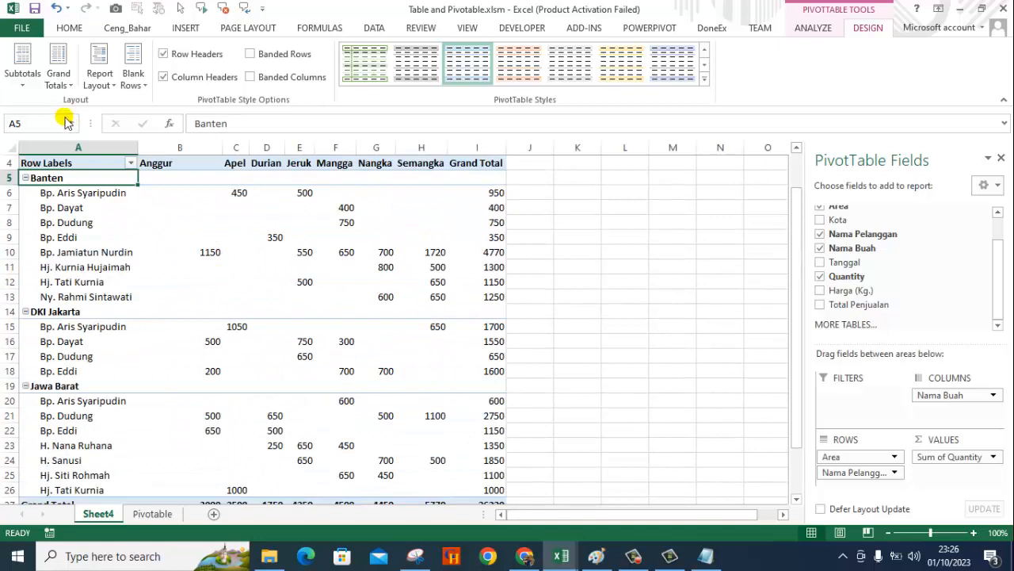
- Turn the PivotTable's grand totals off for rows and columns and check the end of the report
{"action": "left_click", "coordinate": [63, 87]}
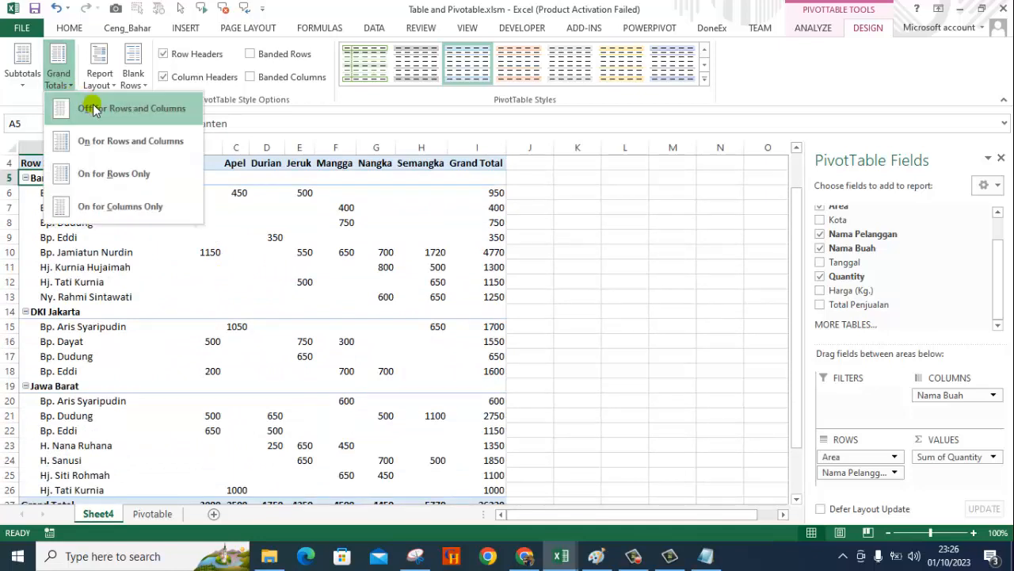
{"action": "left_click", "coordinate": [92, 109]}
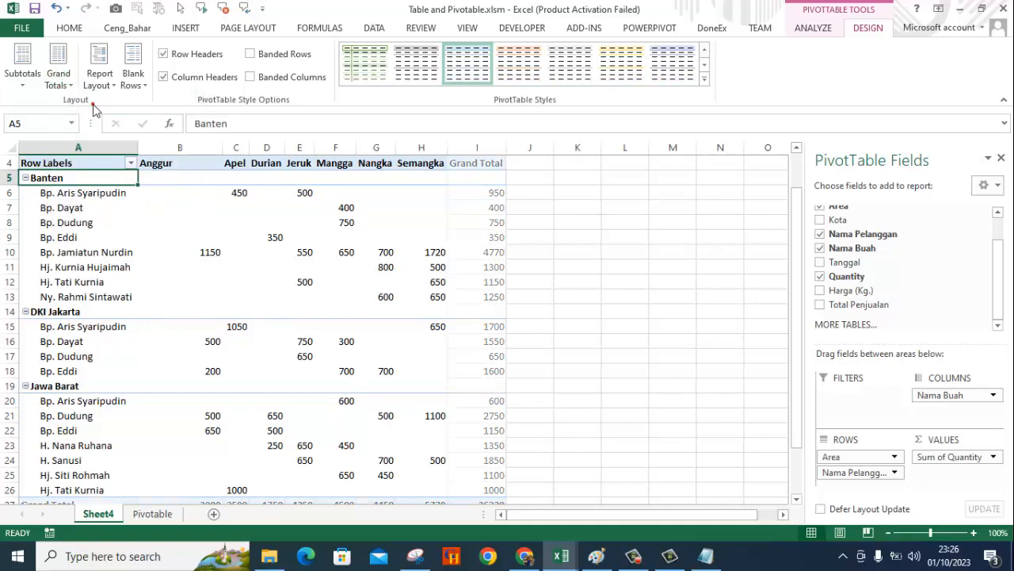
{"action": "scroll", "coordinate": [249, 288], "scroll_direction": "down", "scroll_amount": 4}
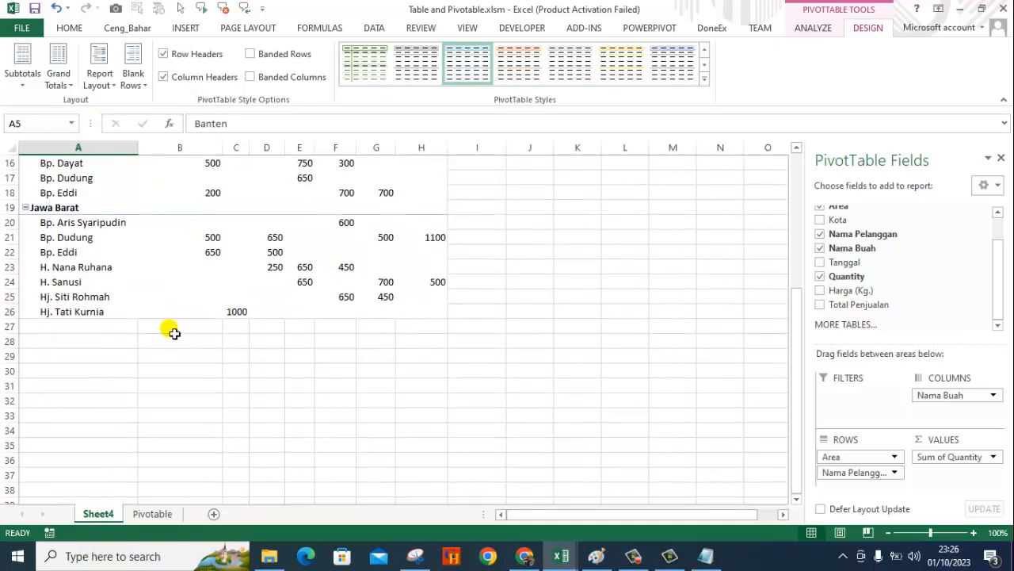
{"action": "scroll", "coordinate": [222, 313], "scroll_direction": "up", "scroll_amount": 5}
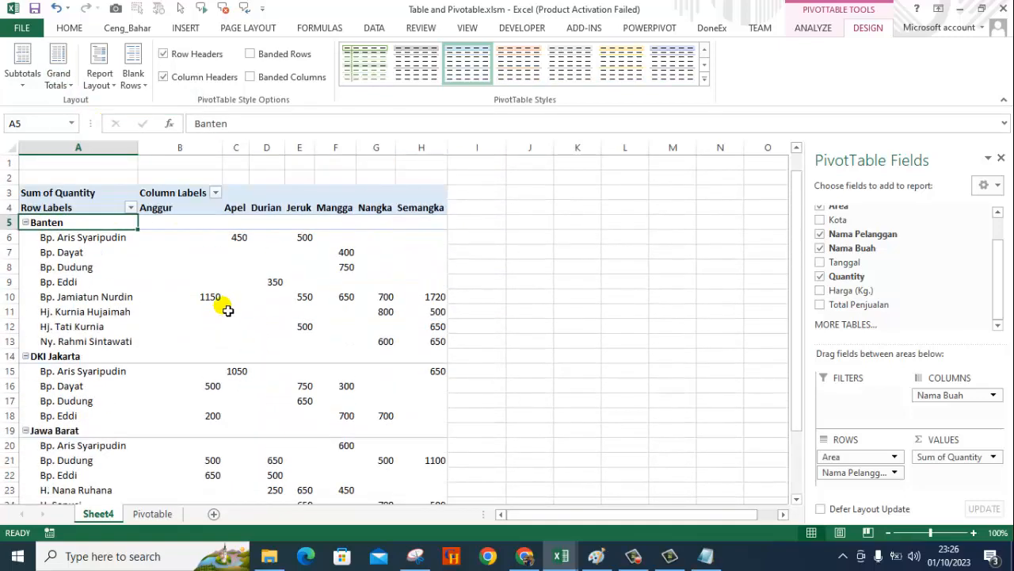
- Turn the grand totals on for both rows and columns and check the Grand Total row and column
{"action": "left_click", "coordinate": [58, 77]}
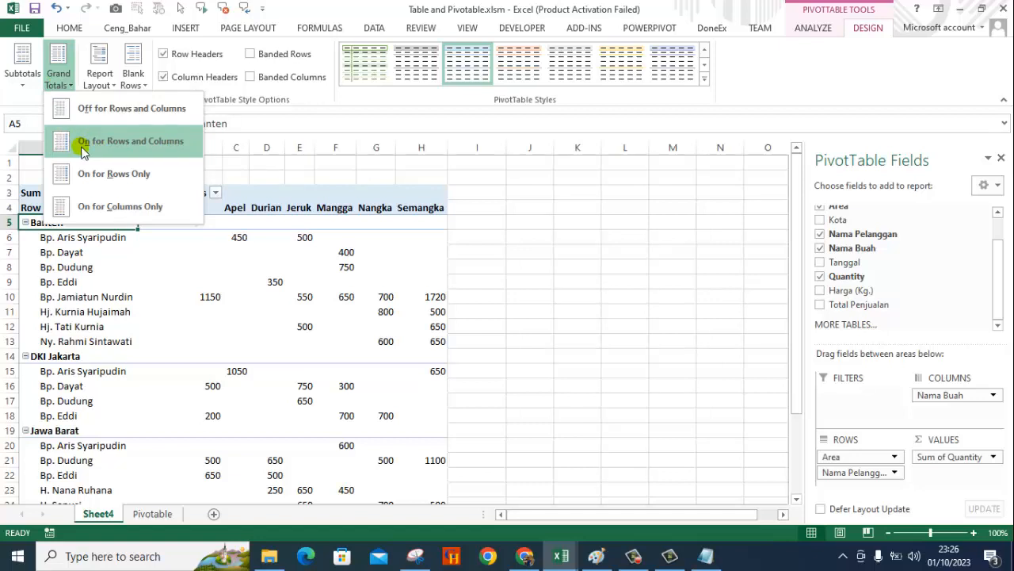
{"action": "left_click", "coordinate": [129, 143]}
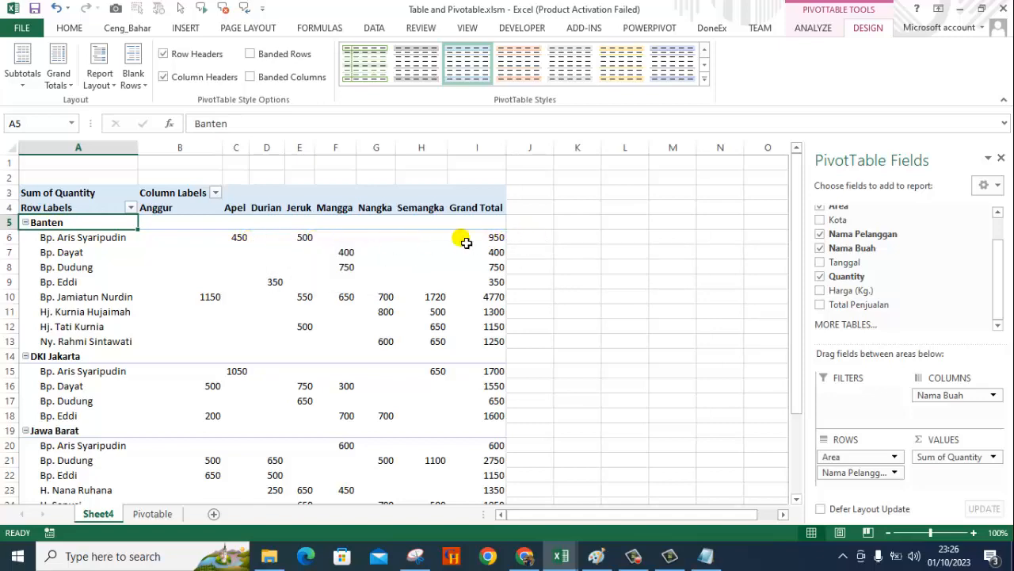
{"action": "scroll", "coordinate": [257, 285], "scroll_direction": "down", "scroll_amount": 5}
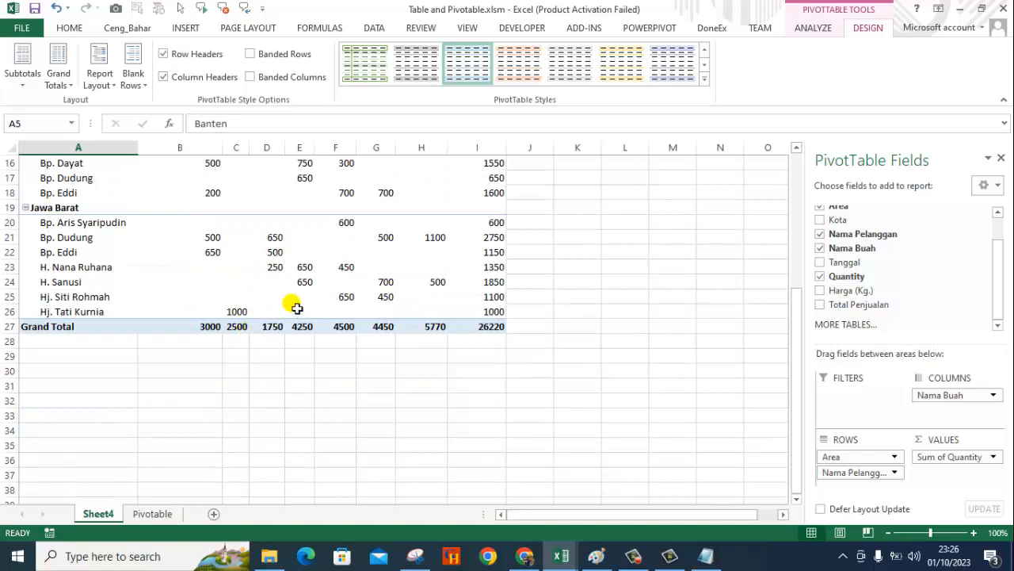
{"action": "scroll", "coordinate": [294, 306], "scroll_direction": "up", "scroll_amount": 5}
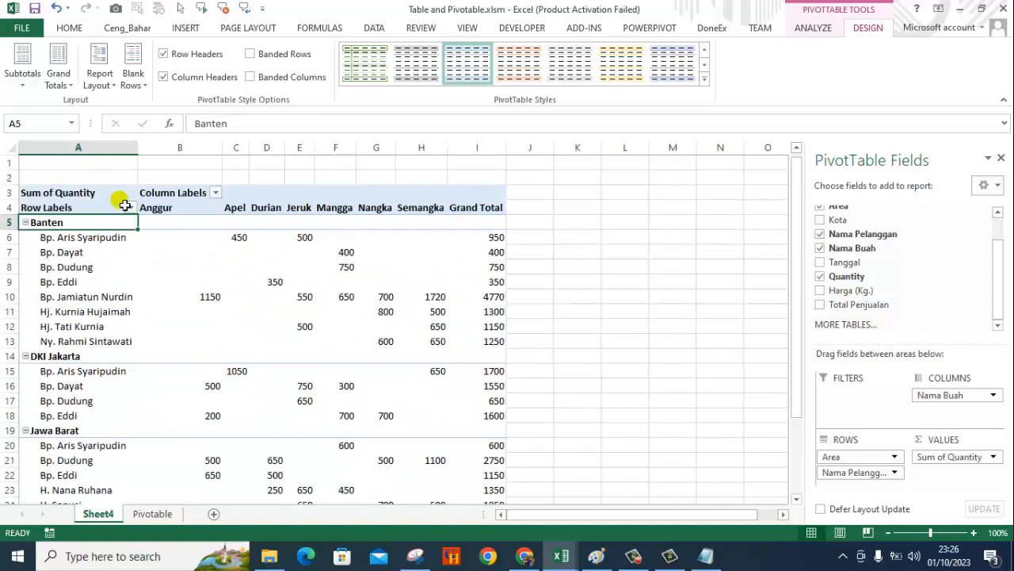
- Limit the PivotTable's grand totals to rows only and check the last rows of the report
{"action": "left_click", "coordinate": [58, 73]}
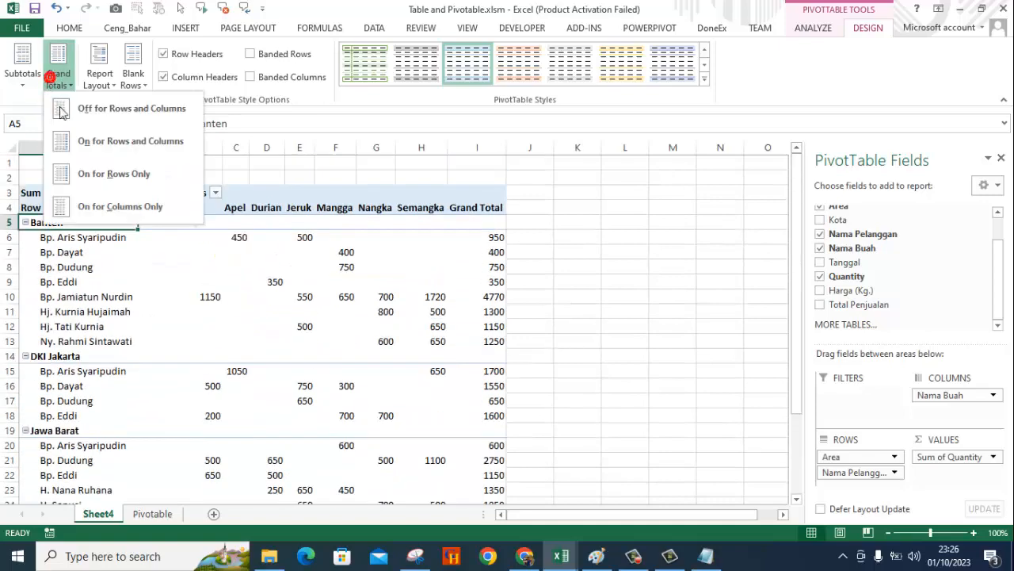
{"action": "left_click", "coordinate": [103, 178]}
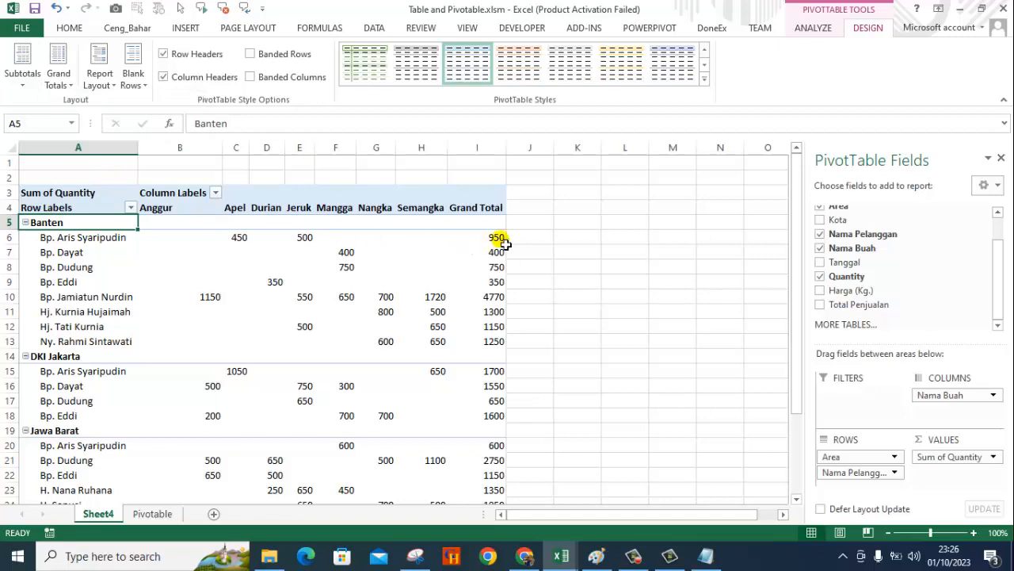
{"action": "scroll", "coordinate": [476, 285], "scroll_direction": "down", "scroll_amount": 4}
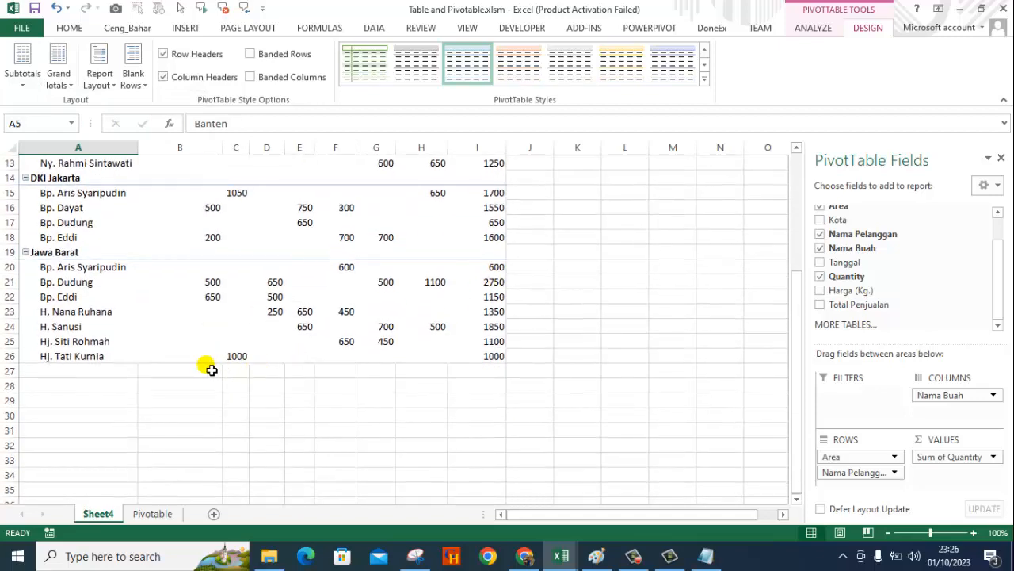
{"action": "scroll", "coordinate": [203, 331], "scroll_direction": "up", "scroll_amount": 4}
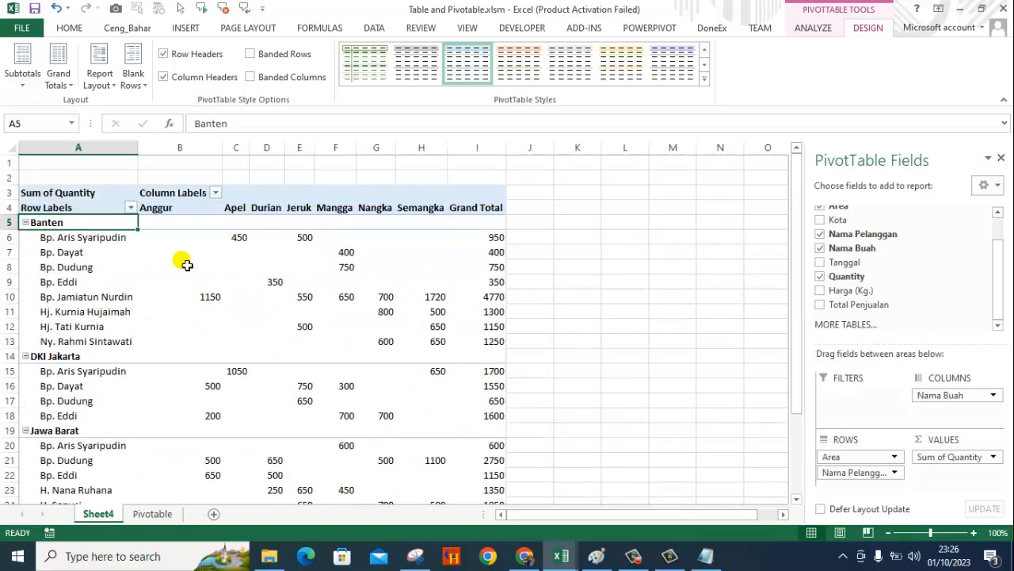
- Limit the PivotTable's grand totals to columns only and check the Grand Total row below Jawa Barat
{"action": "left_click", "coordinate": [58, 78]}
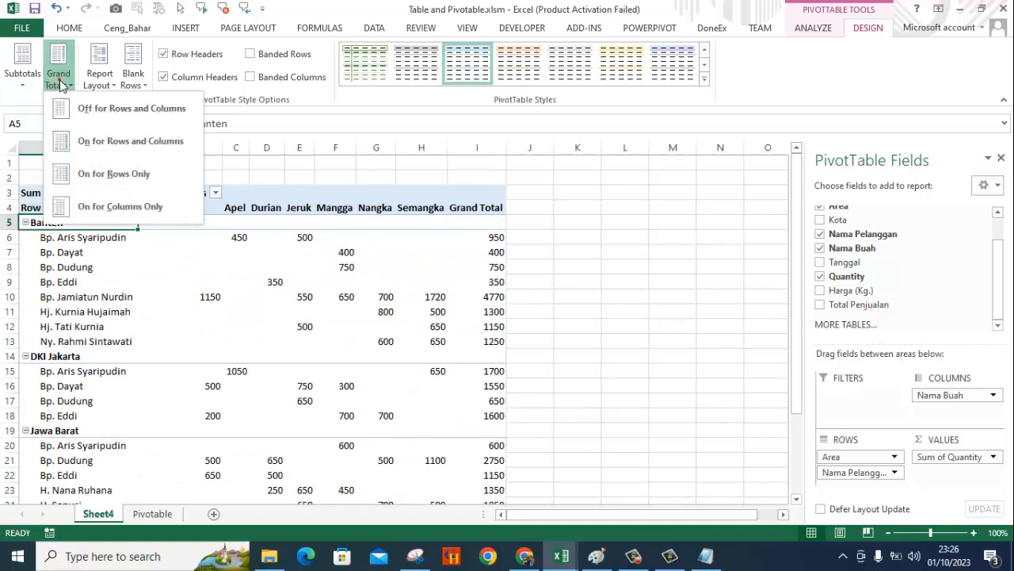
{"action": "left_click", "coordinate": [95, 210]}
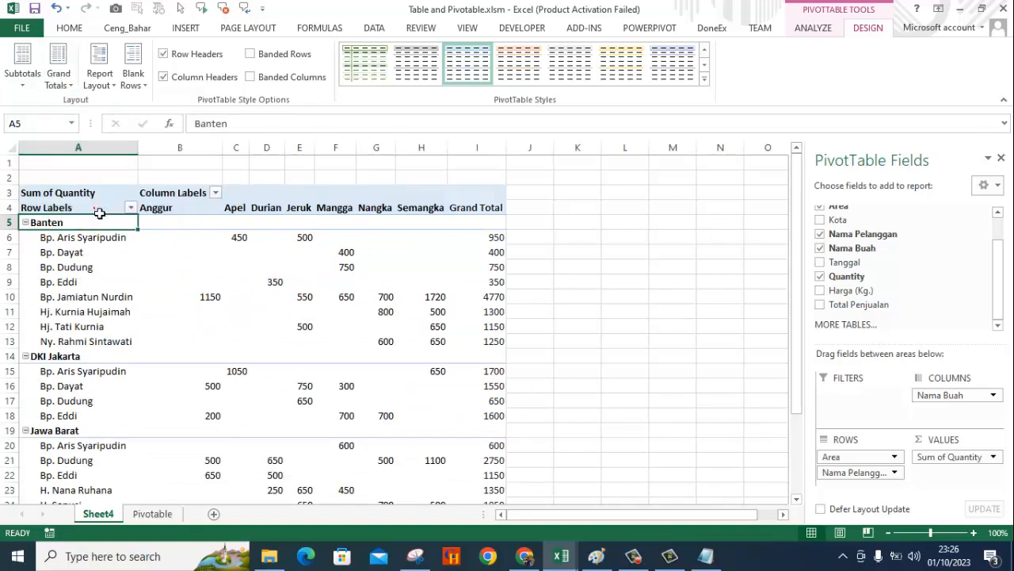
{"action": "scroll", "coordinate": [497, 261], "scroll_direction": "down", "scroll_amount": 5}
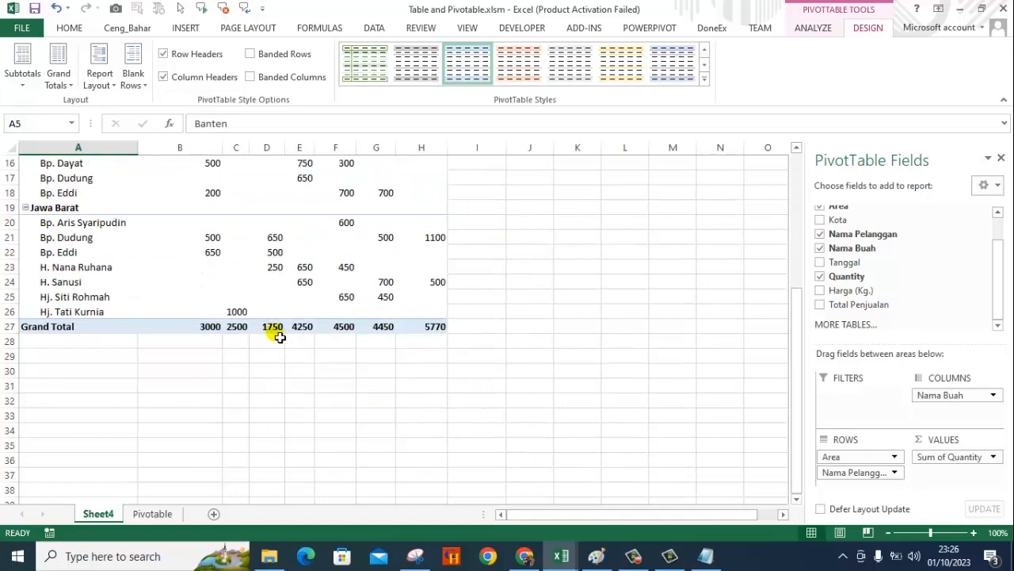
{"action": "scroll", "coordinate": [245, 281], "scroll_direction": "up", "scroll_amount": 5}
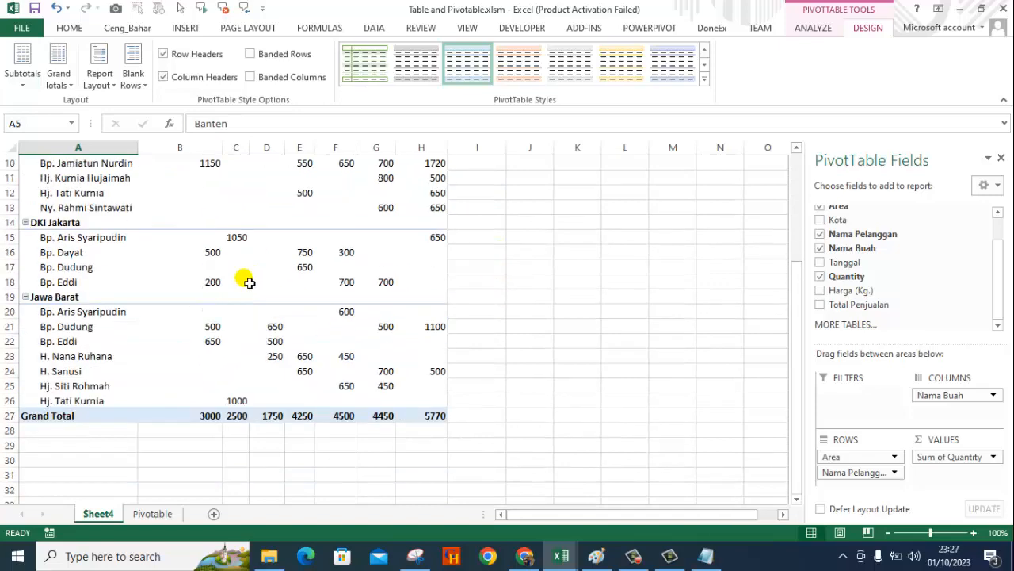
{"action": "left_click", "coordinate": [64, 84]}
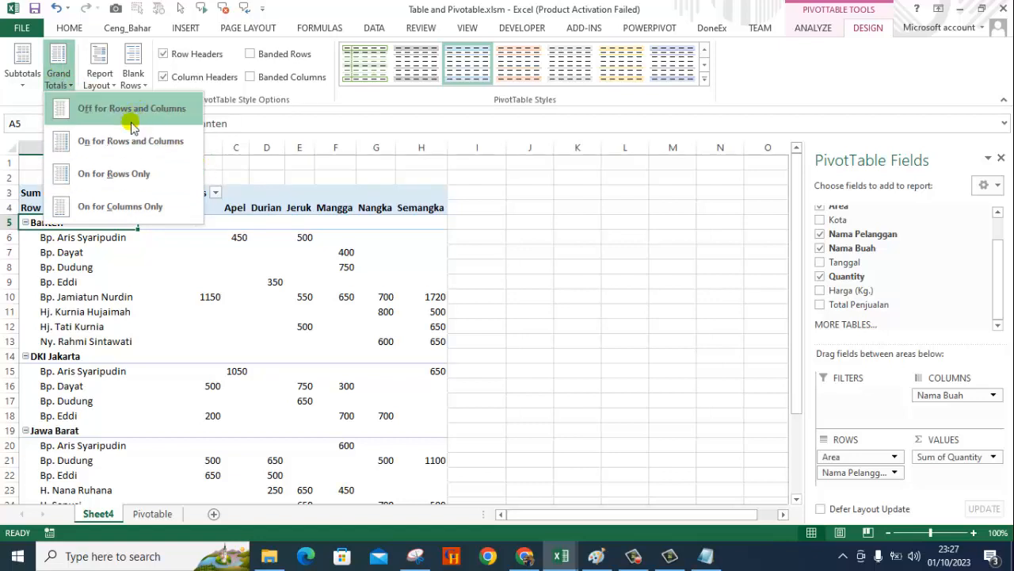
{"action": "left_click", "coordinate": [530, 255]}
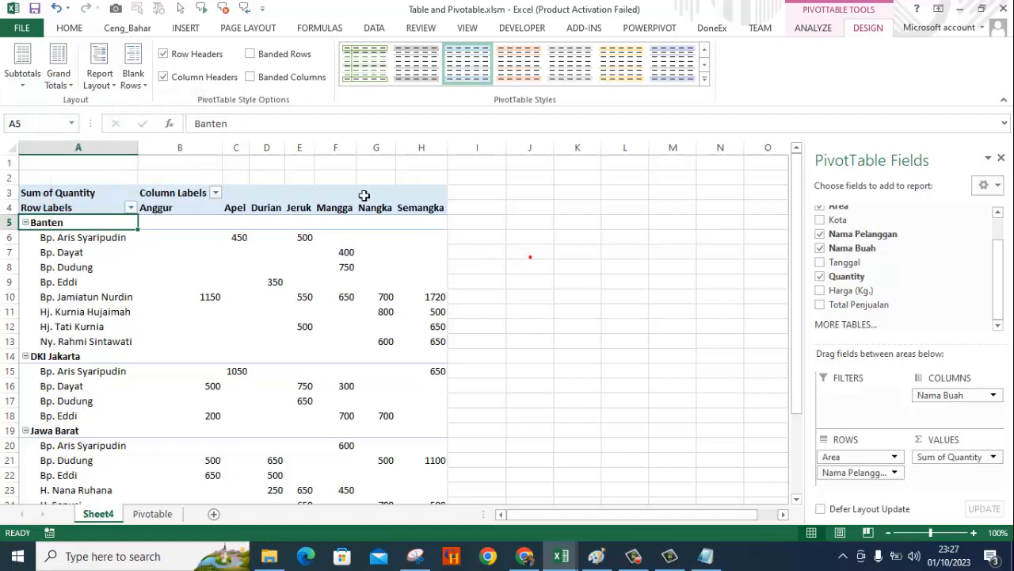
- Show the PivotTable report in compact form
{"action": "left_click", "coordinate": [104, 82]}
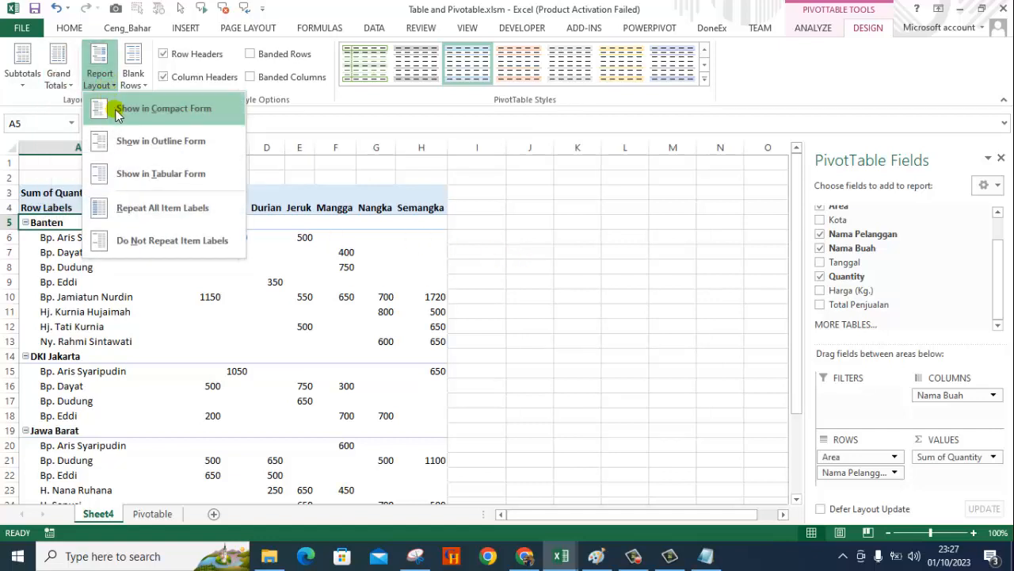
{"action": "left_click", "coordinate": [139, 116]}
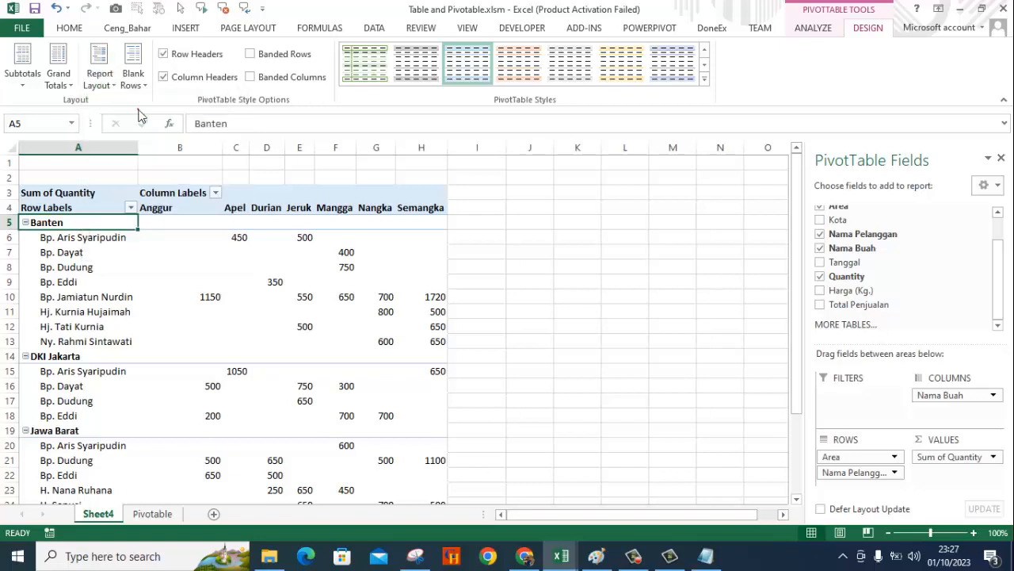
{"action": "left_click", "coordinate": [533, 279]}
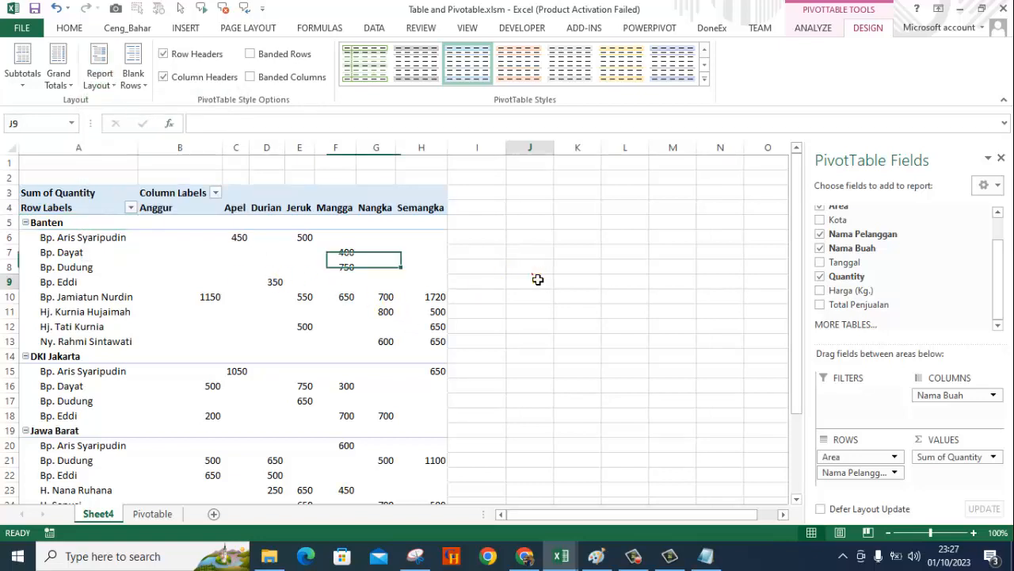
- Switch the PivotTable's report layout to outline form
{"action": "left_click", "coordinate": [91, 228]}
{"action": "left_click", "coordinate": [100, 81]}
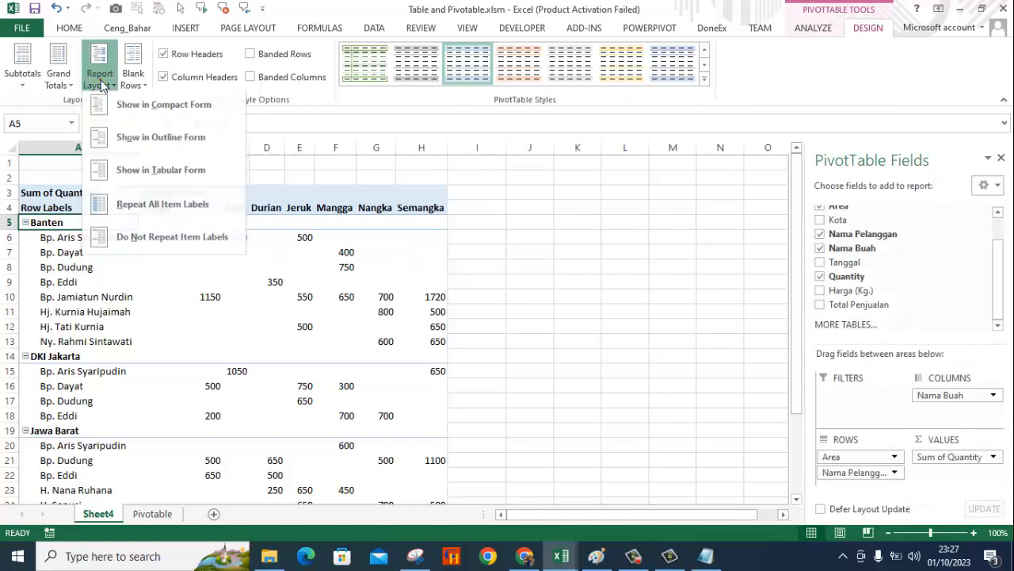
{"action": "left_click", "coordinate": [133, 141]}
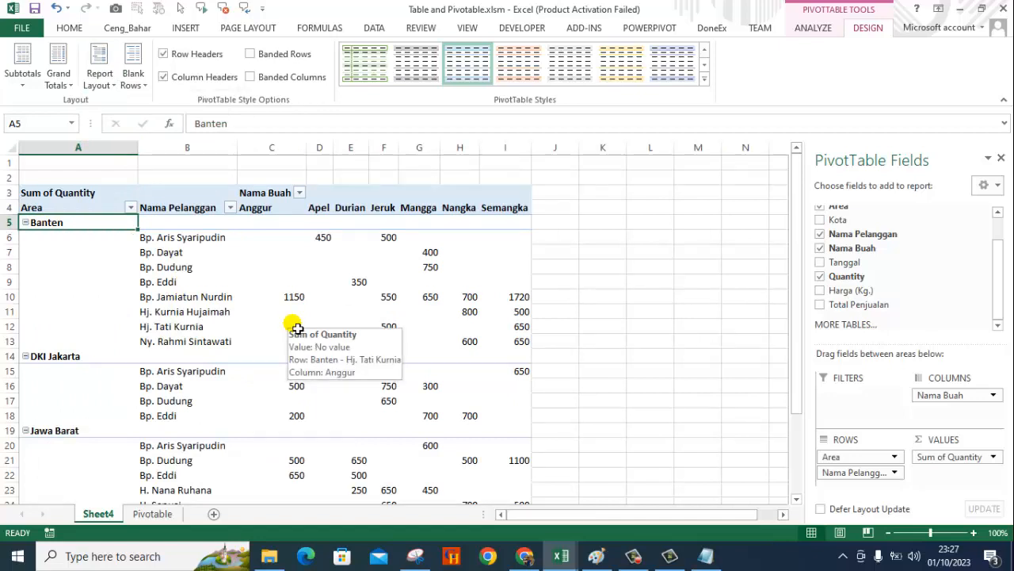
- Show the PivotTable in tabular form and repeat all item labels in the Area column
{"action": "left_click", "coordinate": [99, 77]}
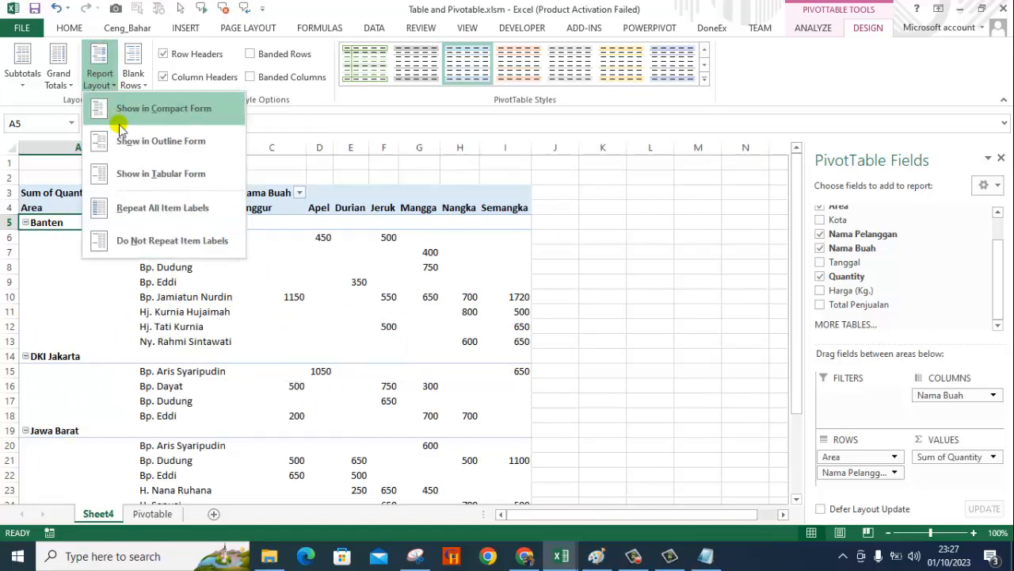
{"action": "left_click", "coordinate": [143, 173]}
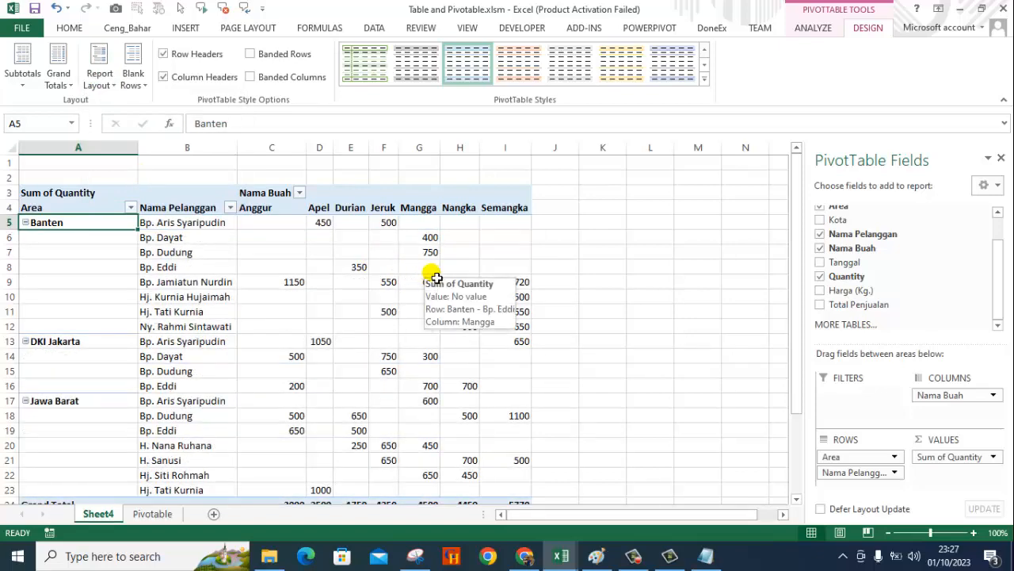
{"action": "left_click", "coordinate": [103, 78]}
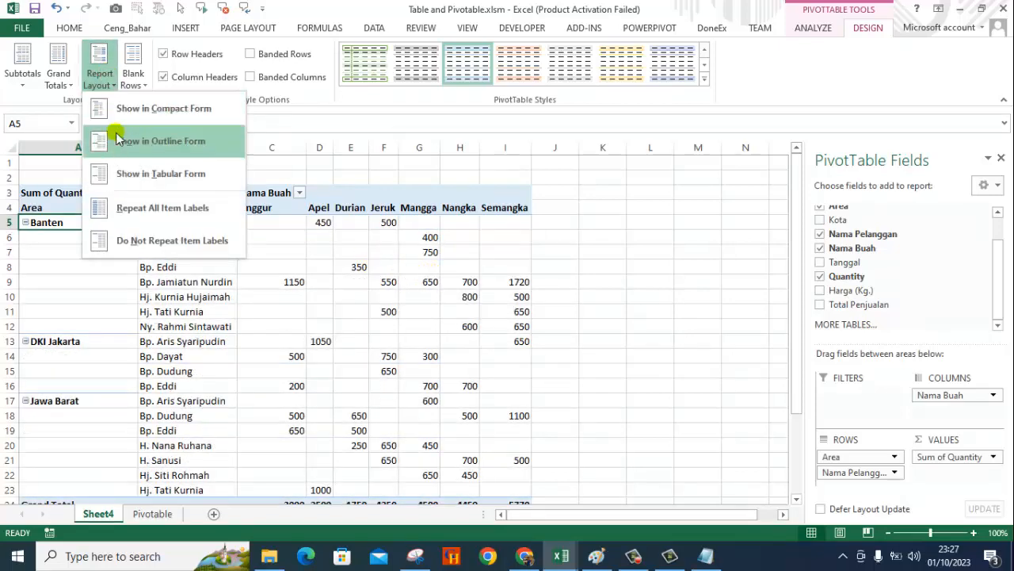
{"action": "left_click", "coordinate": [153, 210]}
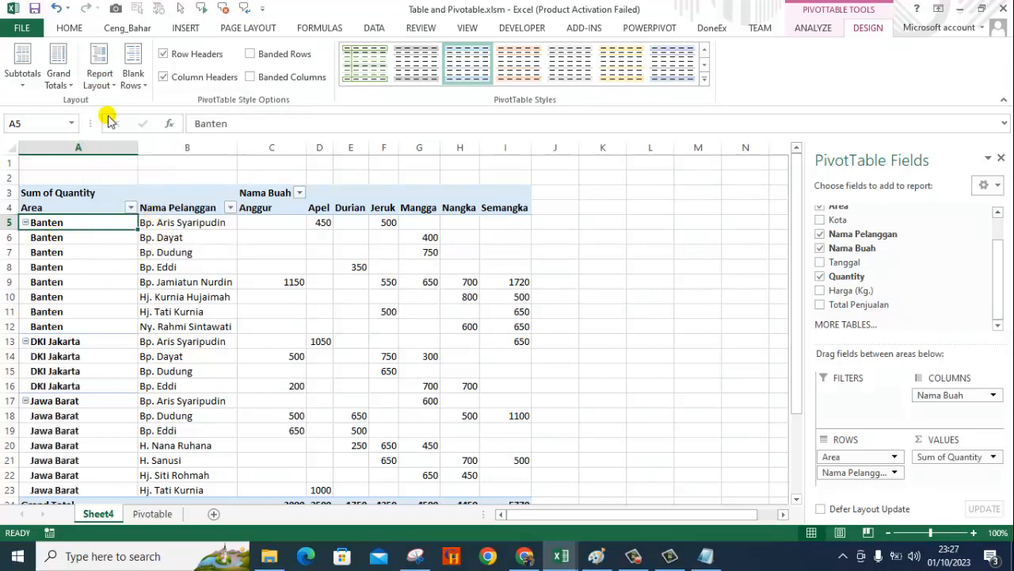
- Stop repeating the PivotTable's item labels and check the Area cells below Banten
{"action": "left_click", "coordinate": [113, 82]}
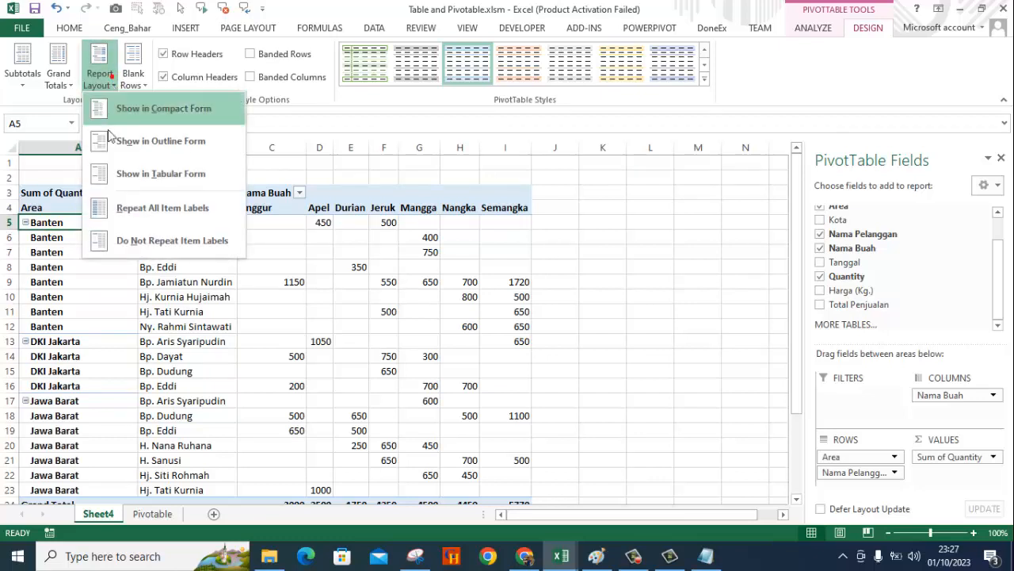
{"action": "left_click", "coordinate": [131, 236]}
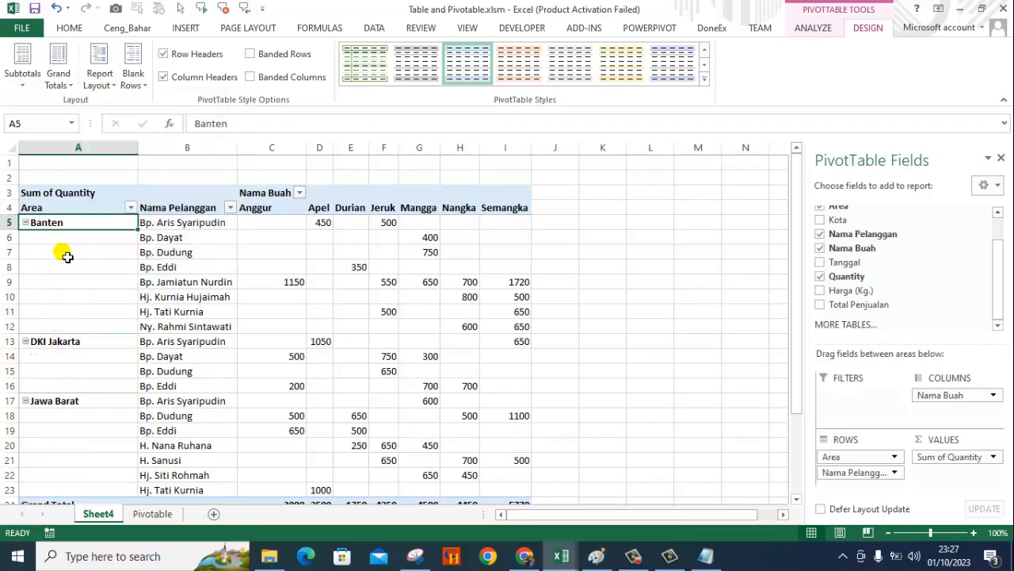
{"action": "left_click", "coordinate": [96, 242]}
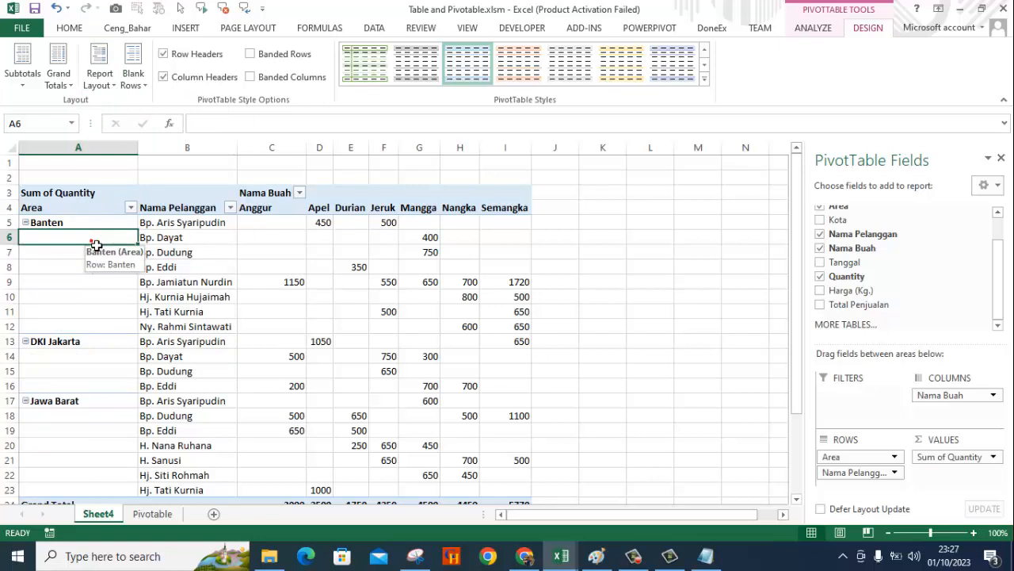
{"action": "left_click_drag", "start_coordinate": [96, 241], "coordinate": [91, 270]}
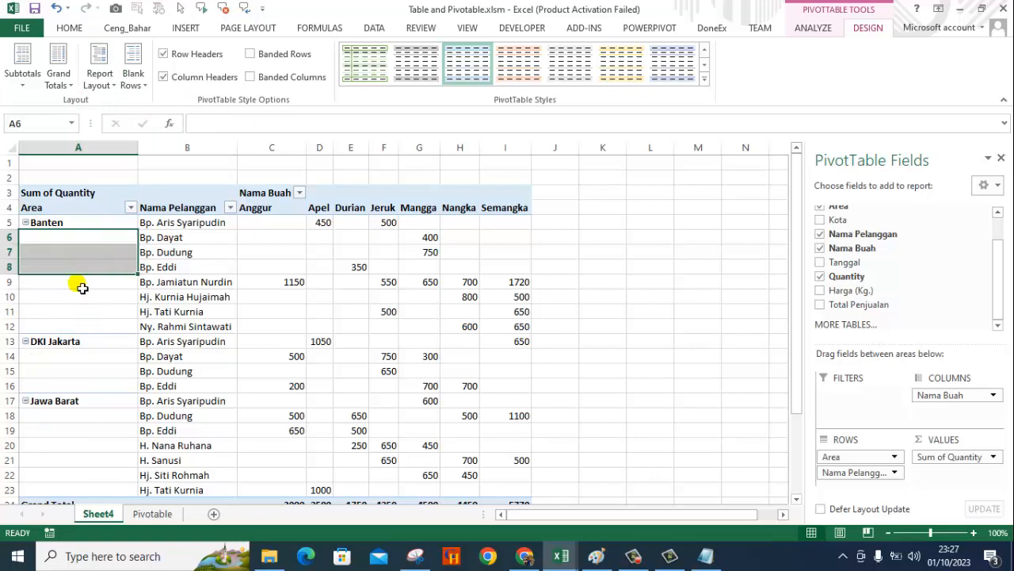
{"action": "left_click", "coordinate": [69, 226]}
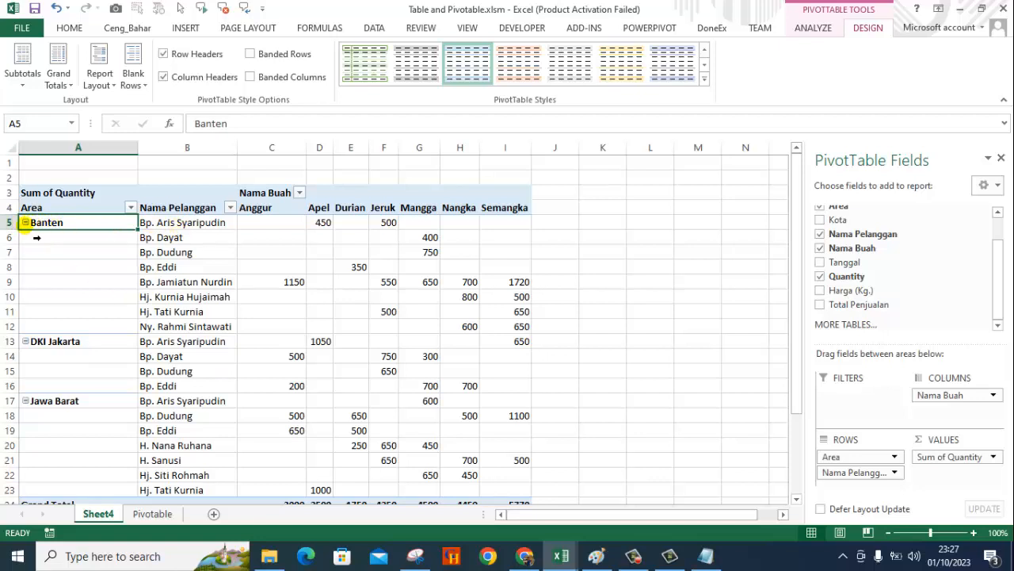
- Collapse the Banten, DKI Jakarta and Jawa Barat groups to area totals and expand all three again
{"action": "left_click", "coordinate": [26, 222]}
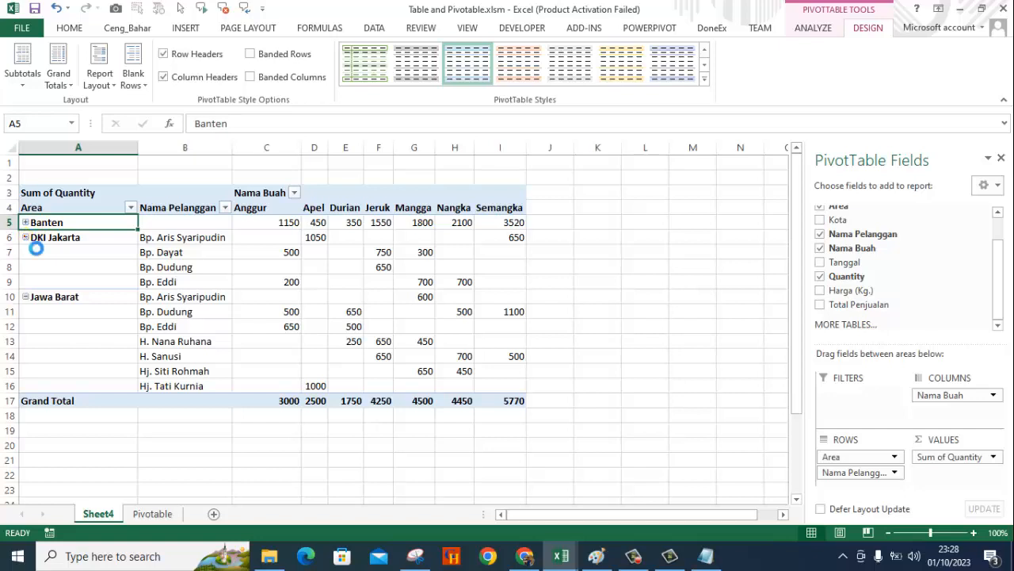
{"action": "left_click", "coordinate": [26, 237]}
{"action": "left_click", "coordinate": [26, 252]}
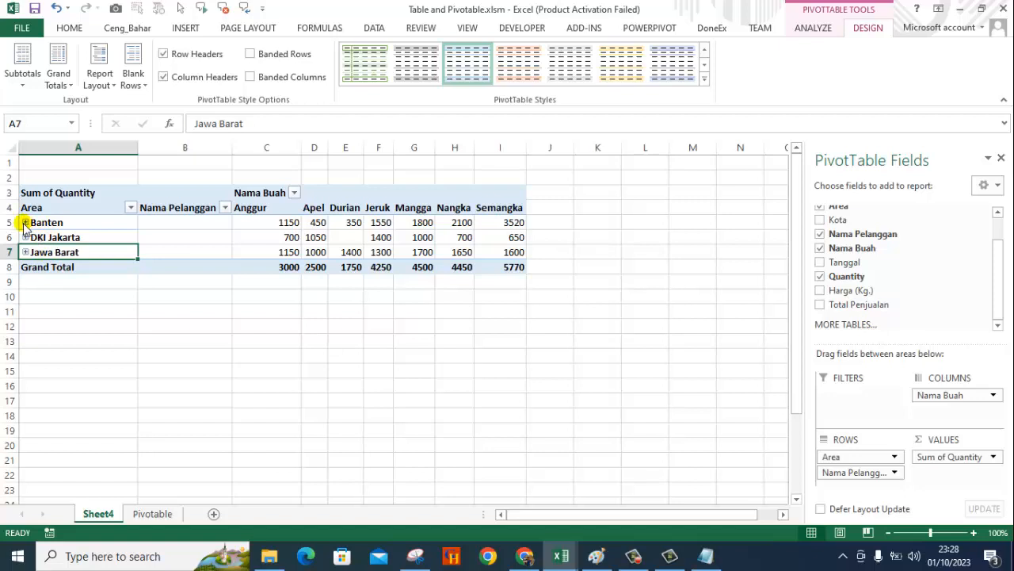
{"action": "left_click", "coordinate": [26, 222]}
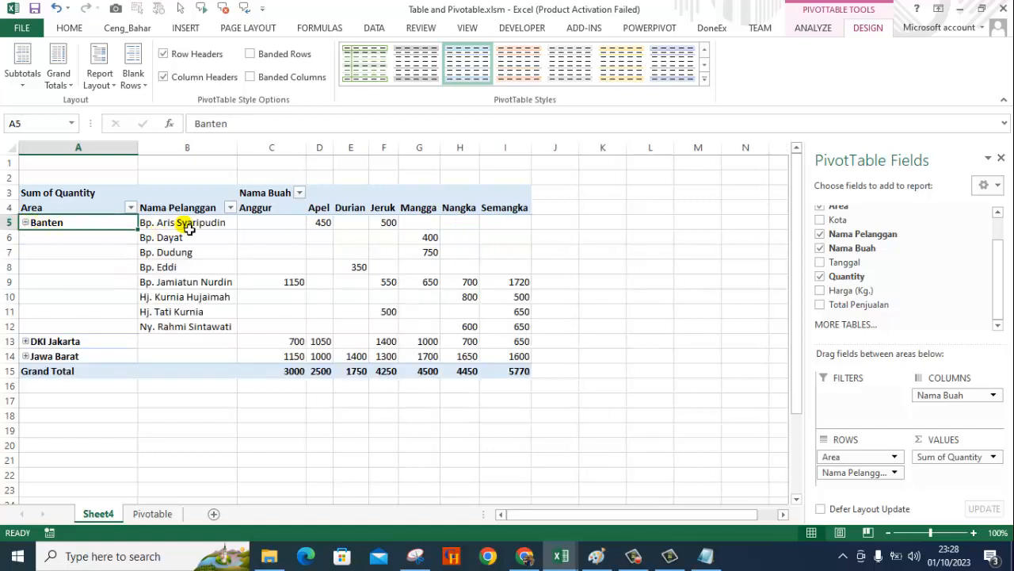
{"action": "left_click", "coordinate": [26, 341]}
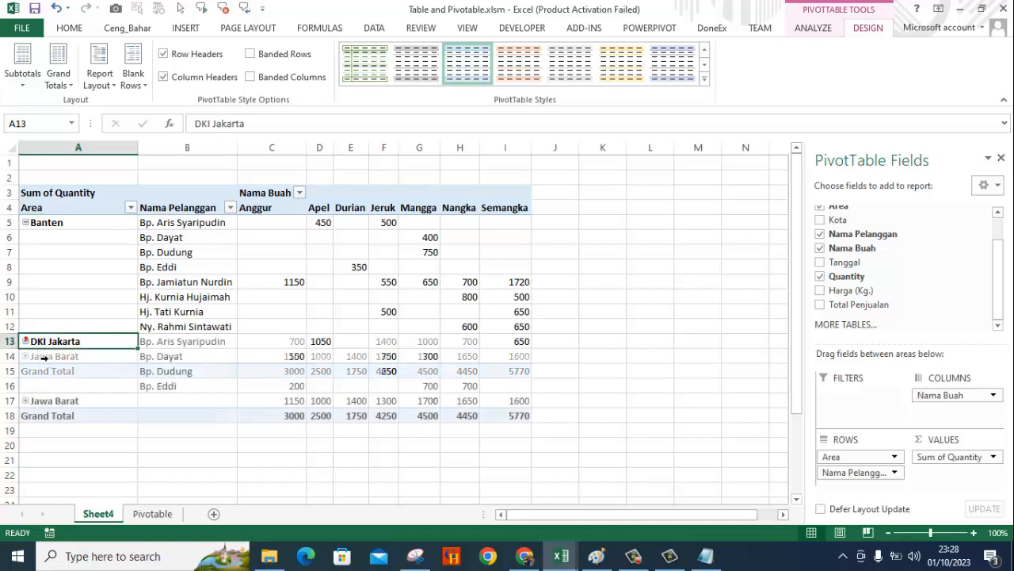
{"action": "left_click", "coordinate": [25, 400]}
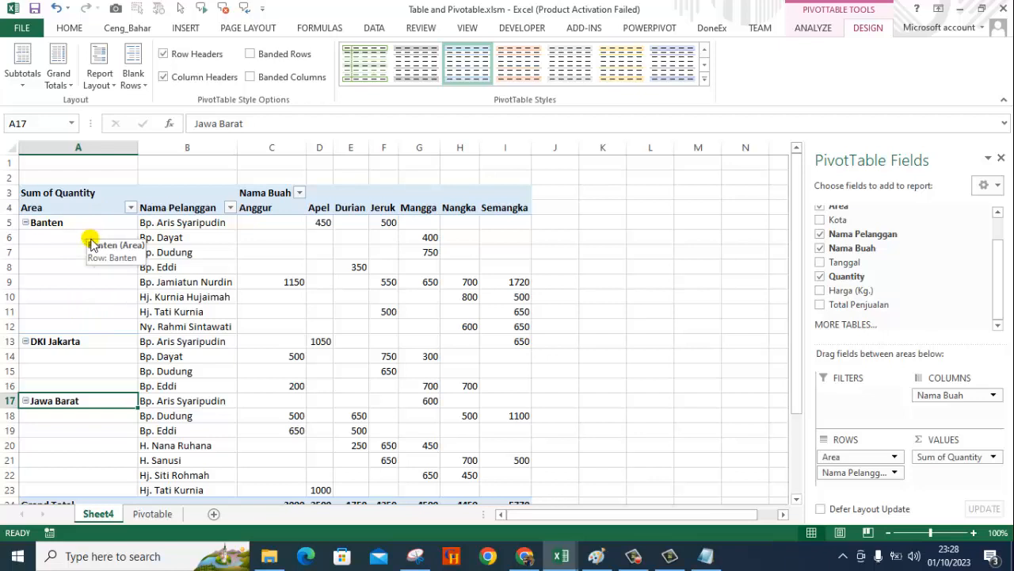
- Repeat all item labels in the tabular report and check the Area column down to the Grand Total row
{"action": "left_click", "coordinate": [103, 87]}
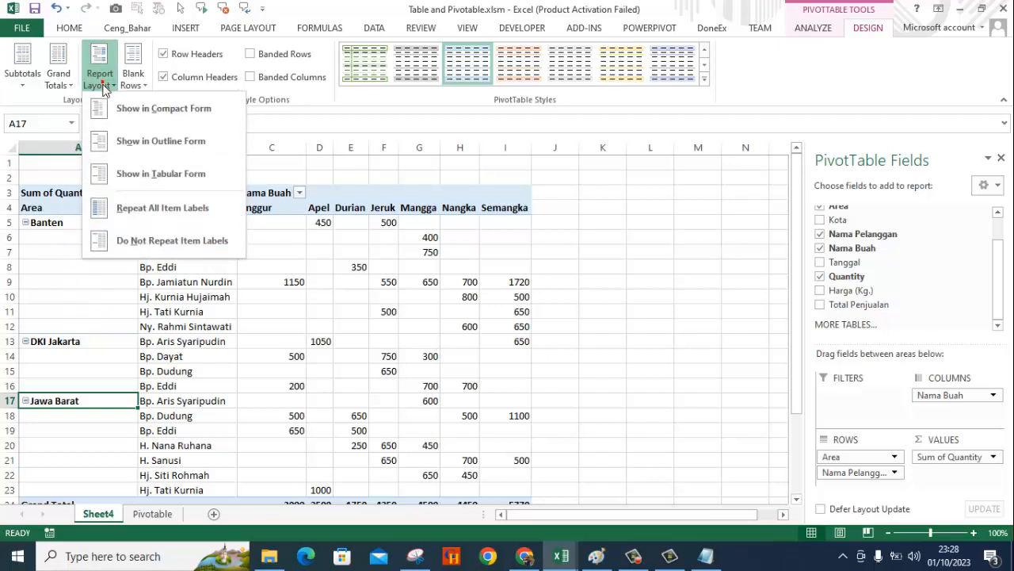
{"action": "left_click", "coordinate": [170, 215]}
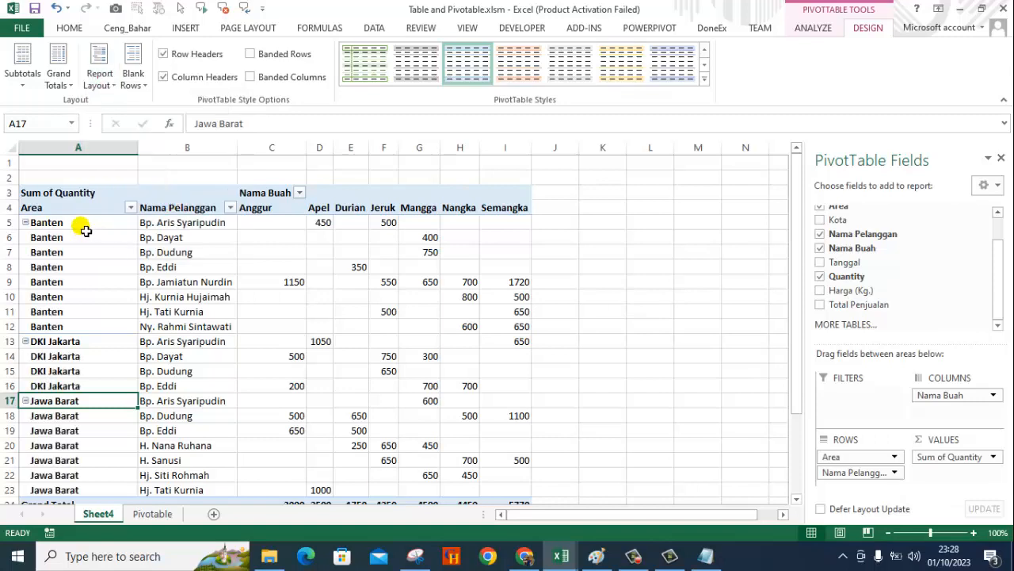
{"action": "scroll", "coordinate": [76, 349], "scroll_direction": "down", "scroll_amount": 3}
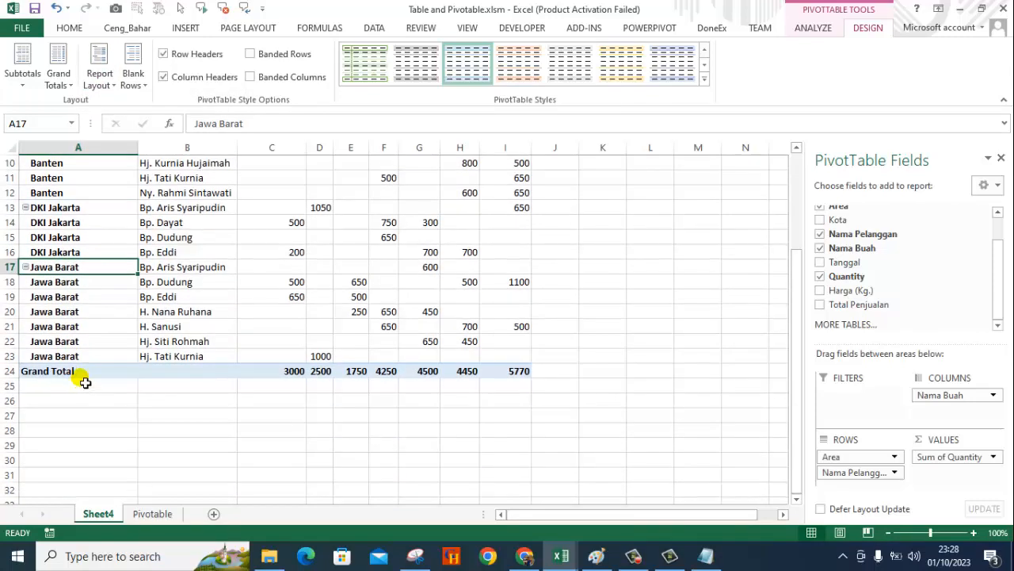
{"action": "scroll", "coordinate": [83, 341], "scroll_direction": "up", "scroll_amount": 3}
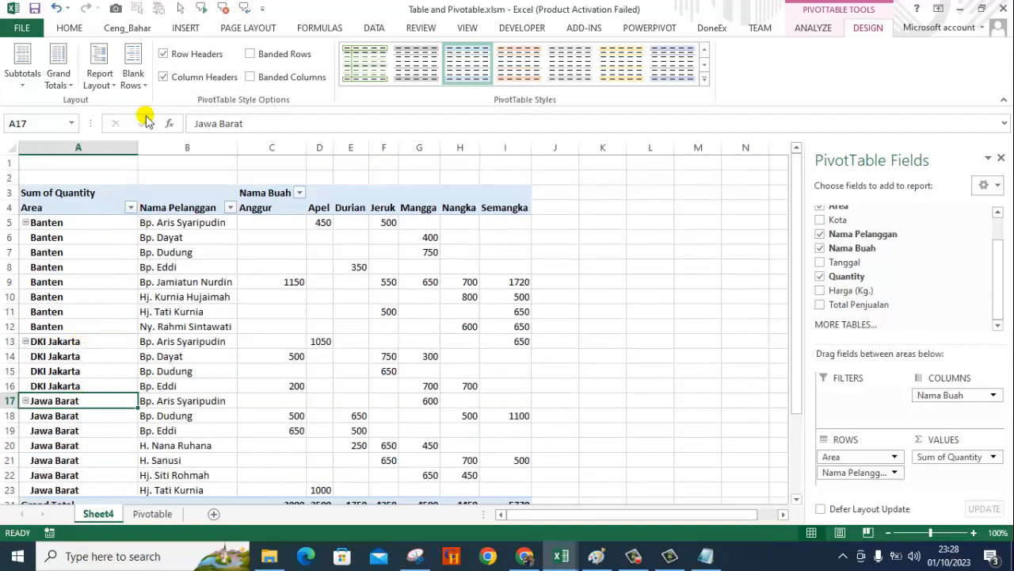
- Set the tabular report so that its Area labels are not repeated
{"action": "left_click", "coordinate": [134, 79]}
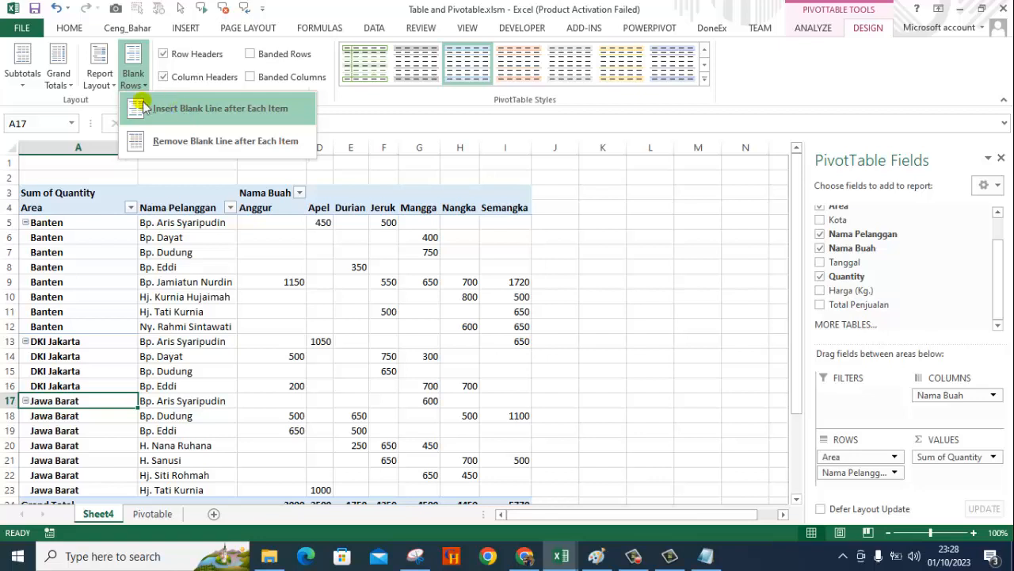
{"action": "left_click", "coordinate": [100, 81]}
{"action": "left_click", "coordinate": [136, 242]}
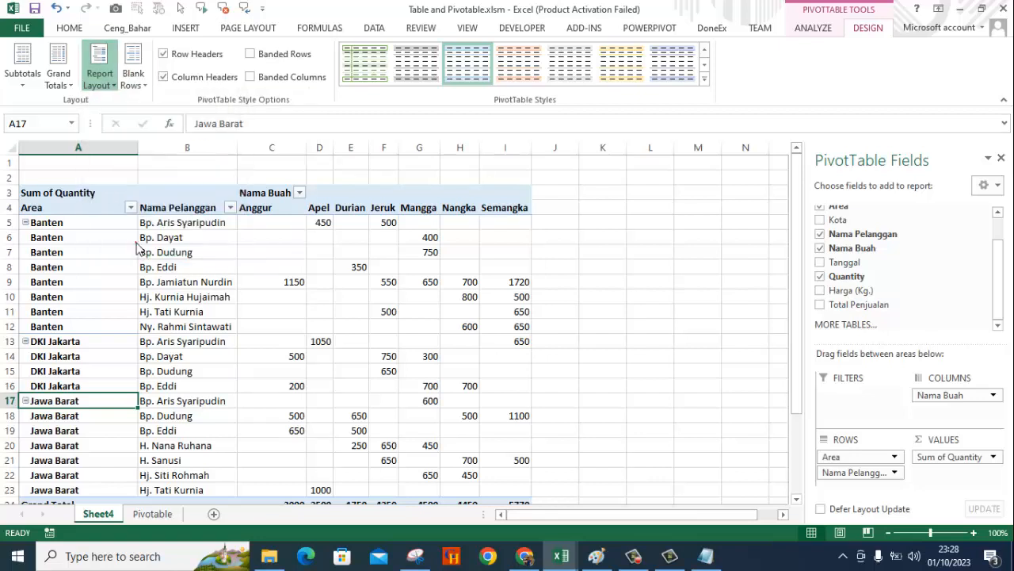
- Insert a blank line after each item in the PivotTable and check the spacing down to the Grand Total row
{"action": "left_click", "coordinate": [135, 79]}
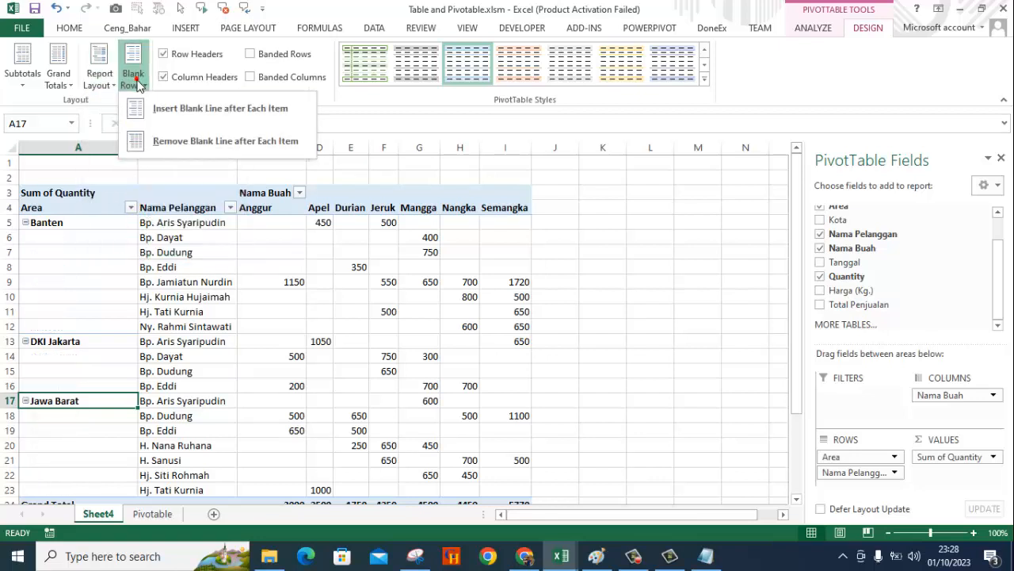
{"action": "left_click", "coordinate": [166, 111]}
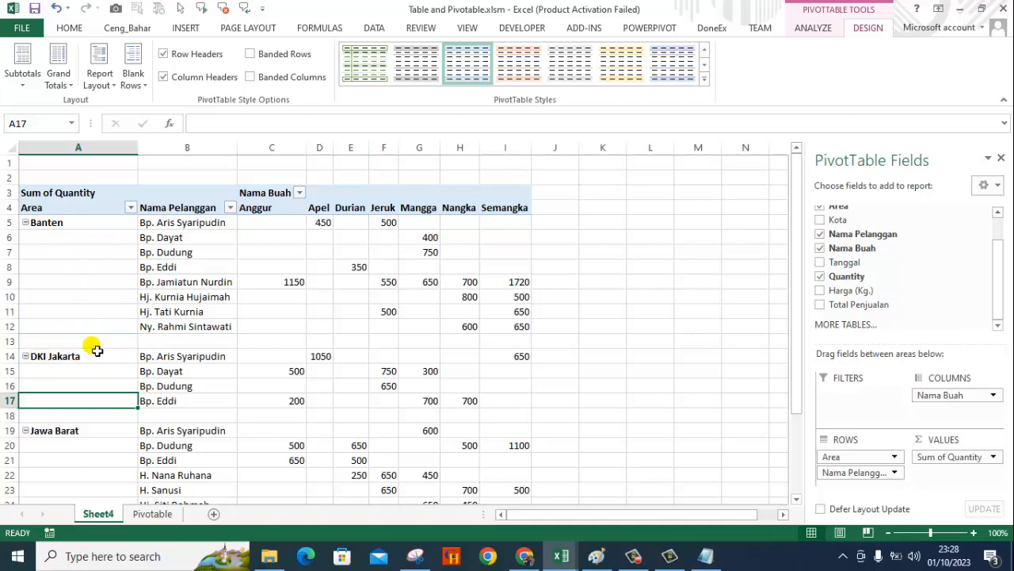
{"action": "scroll", "coordinate": [139, 341], "scroll_direction": "down", "scroll_amount": 1}
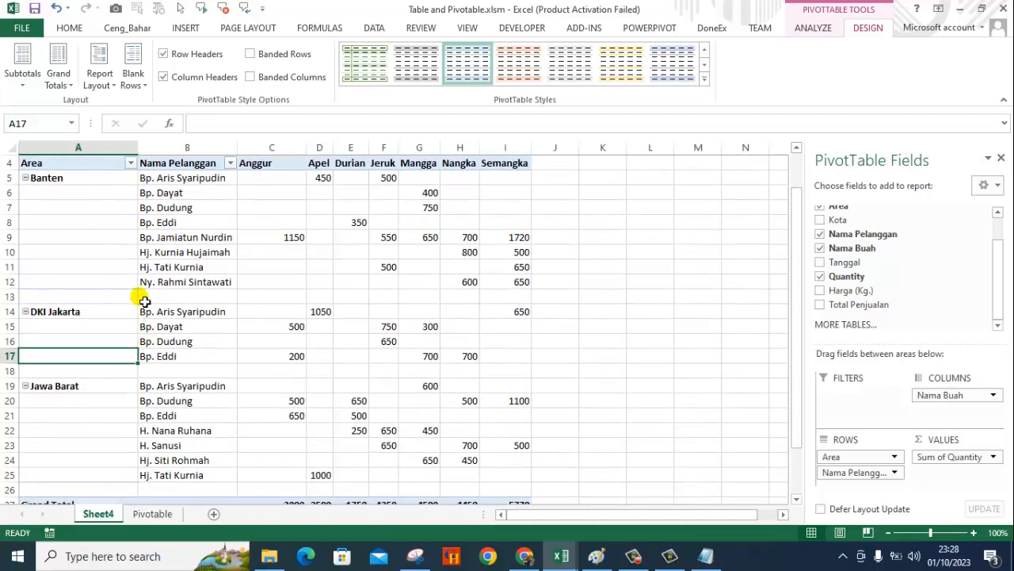
{"action": "scroll", "coordinate": [143, 293], "scroll_direction": "down", "scroll_amount": 1}
{"action": "scroll", "coordinate": [147, 444], "scroll_direction": "down", "scroll_amount": 1}
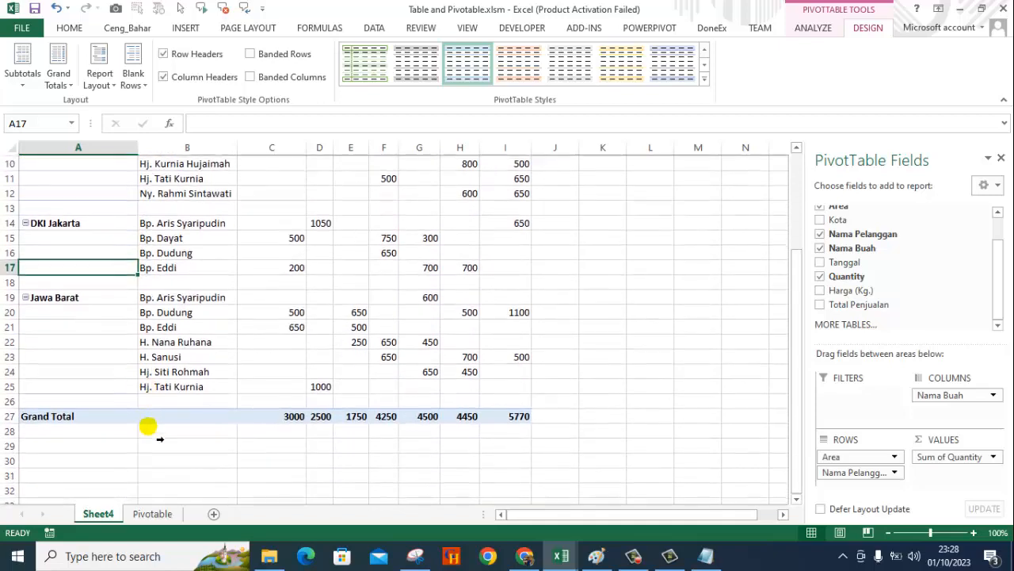
{"action": "scroll", "coordinate": [149, 290], "scroll_direction": "up", "scroll_amount": 3}
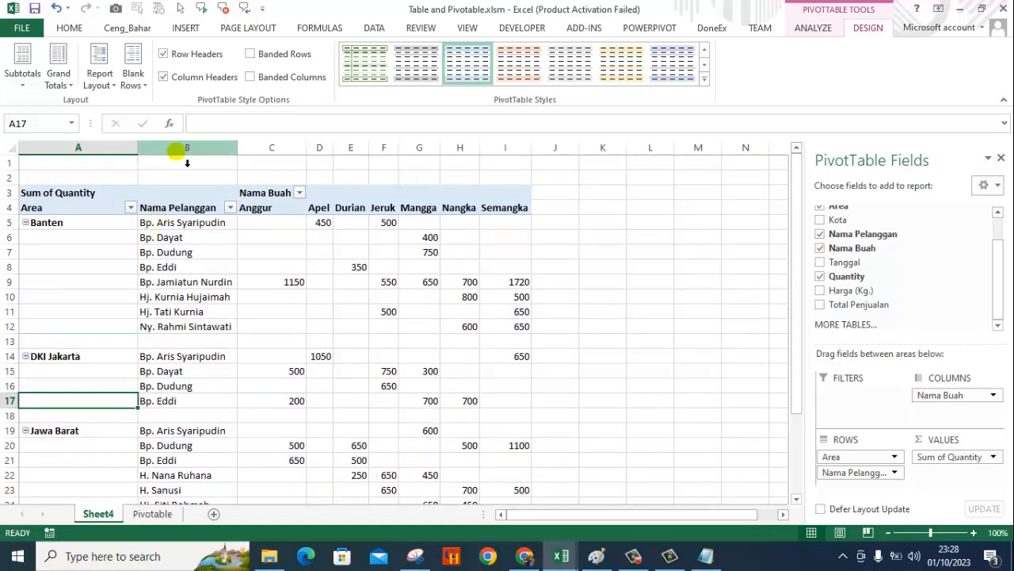
- Add the Total Penjualan field to the PivotTable's values below Sum of Quantity
{"action": "left_click", "coordinate": [297, 210]}
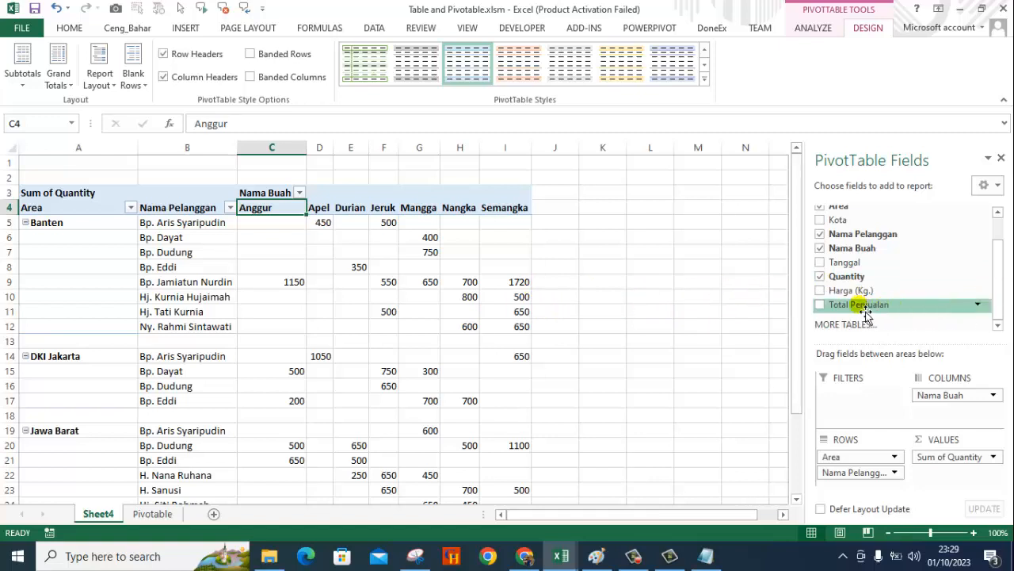
{"action": "left_click_drag", "start_coordinate": [866, 313], "coordinate": [950, 486]}
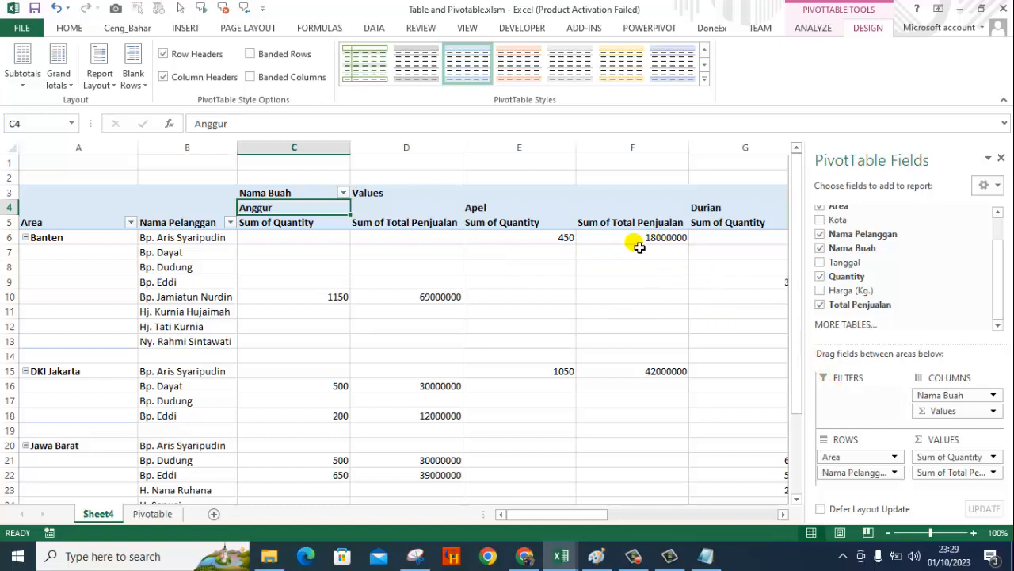
{"action": "left_click_drag", "start_coordinate": [641, 240], "coordinate": [642, 240]}
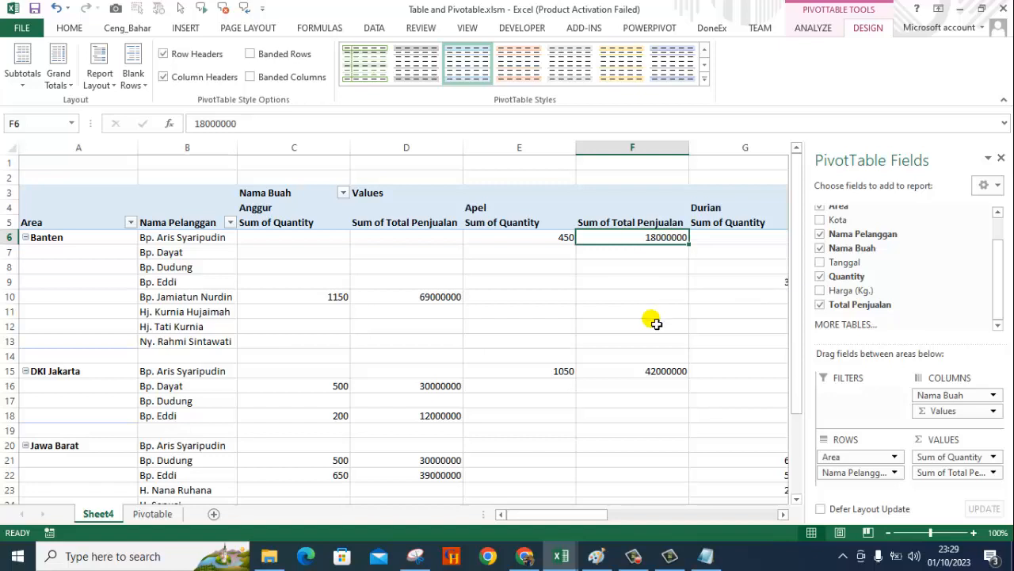
{"action": "left_click", "coordinate": [951, 463]}
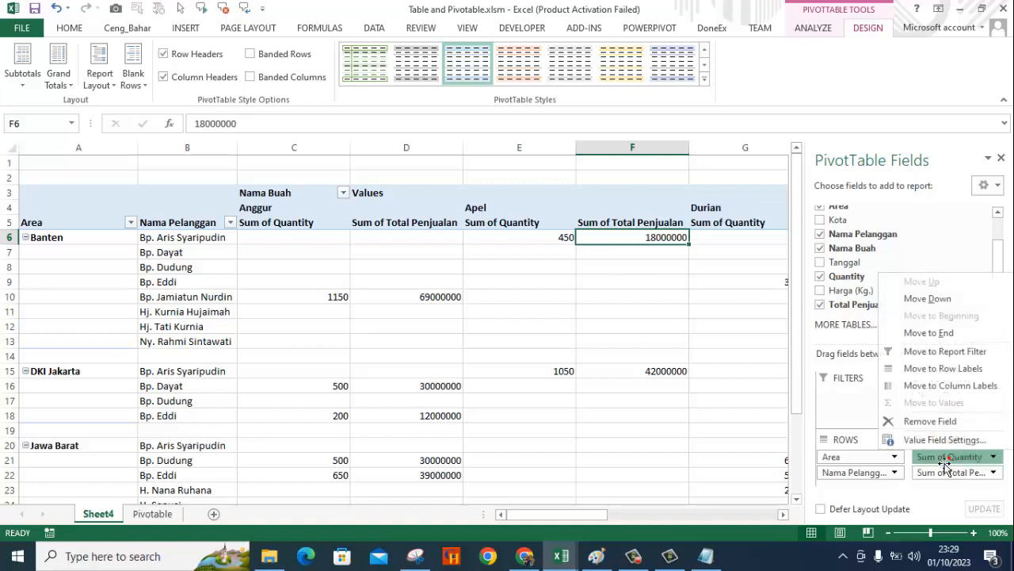
{"action": "left_click", "coordinate": [715, 414]}
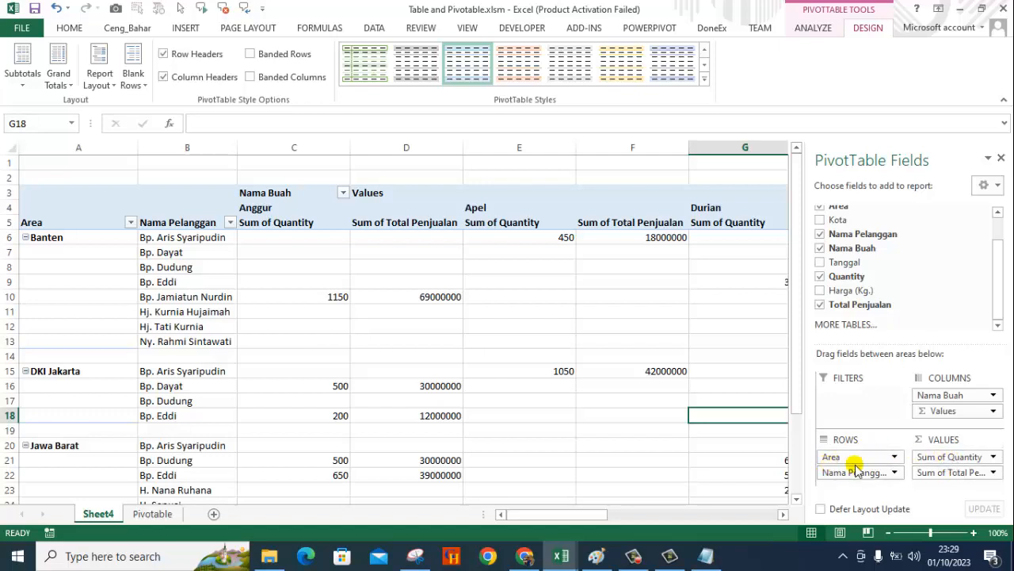
- Remove Sum of Quantity from the PivotTable's values and format Total Penjualan as Number with 0 decimal places and the 1000 separator
{"action": "left_click_drag", "start_coordinate": [937, 467], "coordinate": [681, 326]}
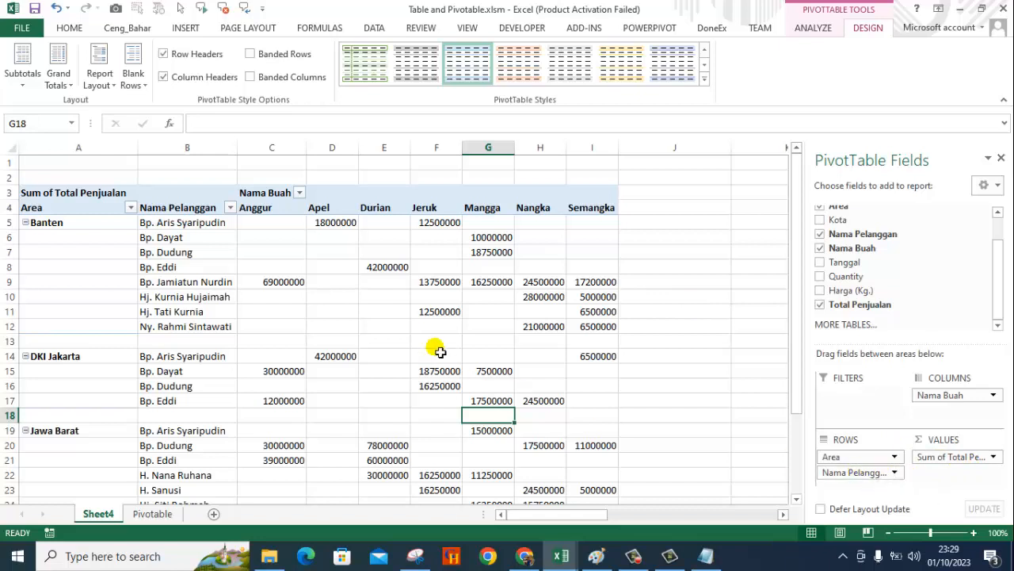
{"action": "left_click", "coordinate": [345, 225]}
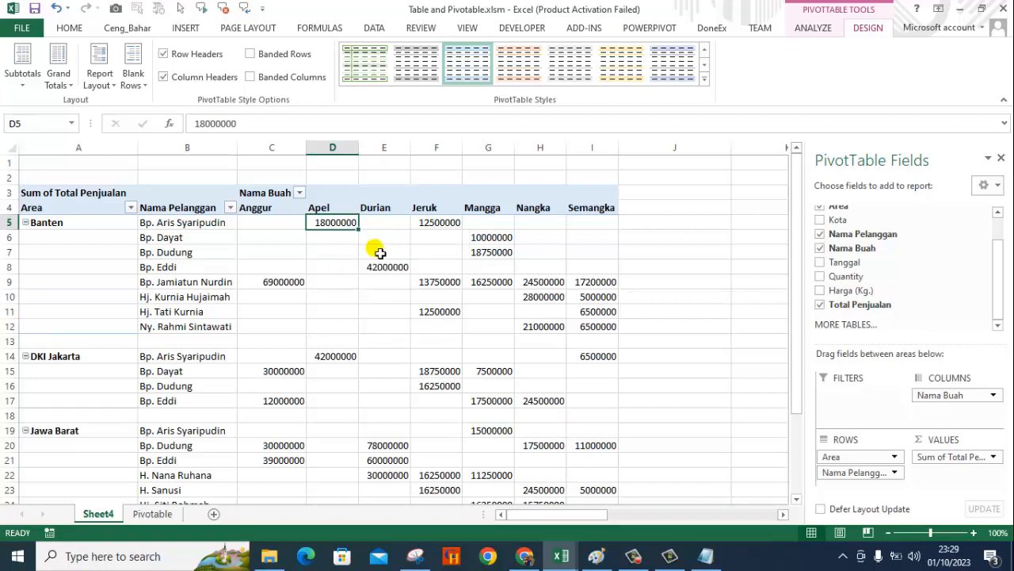
{"action": "mouse_move", "coordinate": [380, 253]}
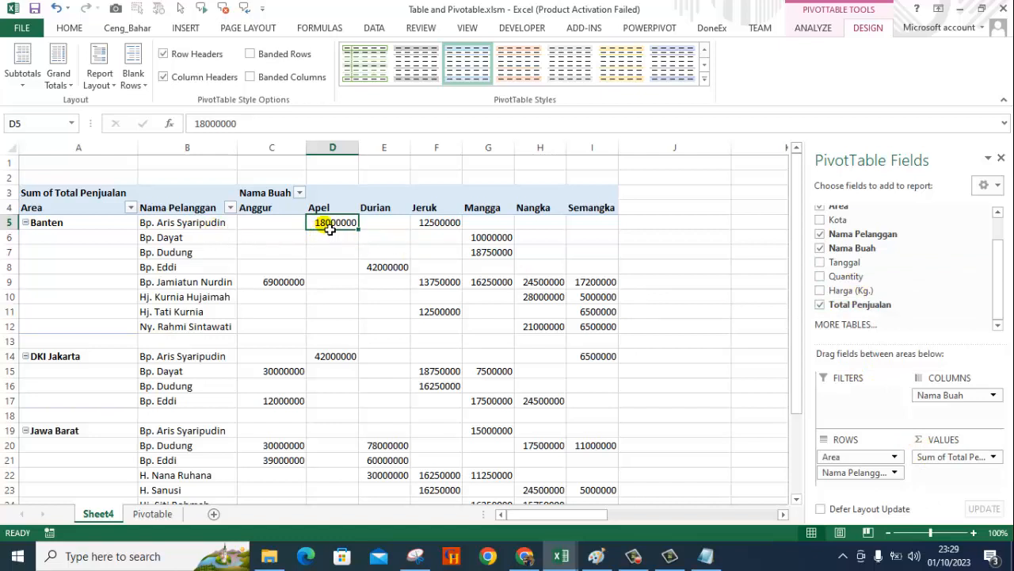
{"action": "mouse_move", "coordinate": [339, 226]}
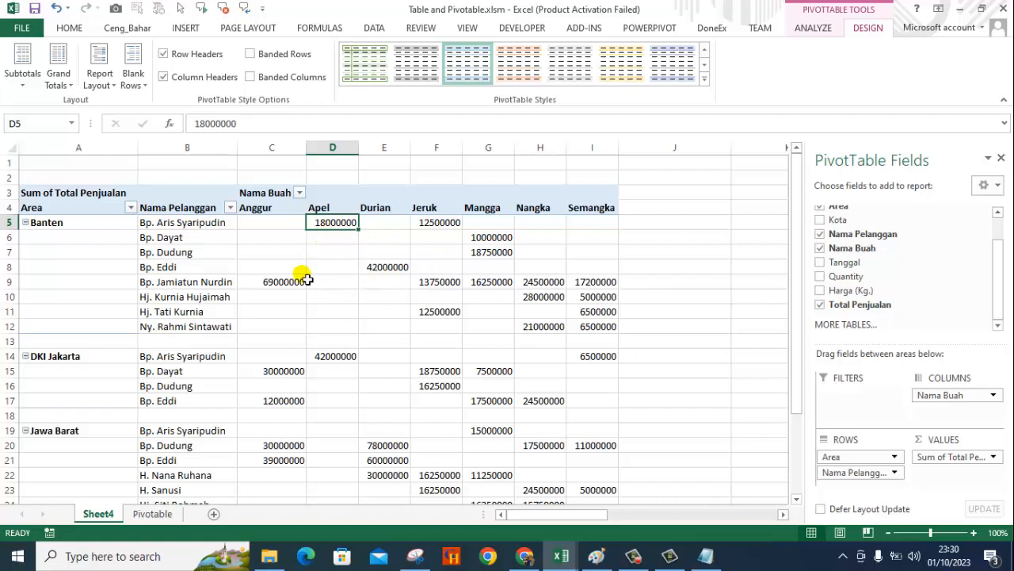
{"action": "right_click", "coordinate": [344, 226]}
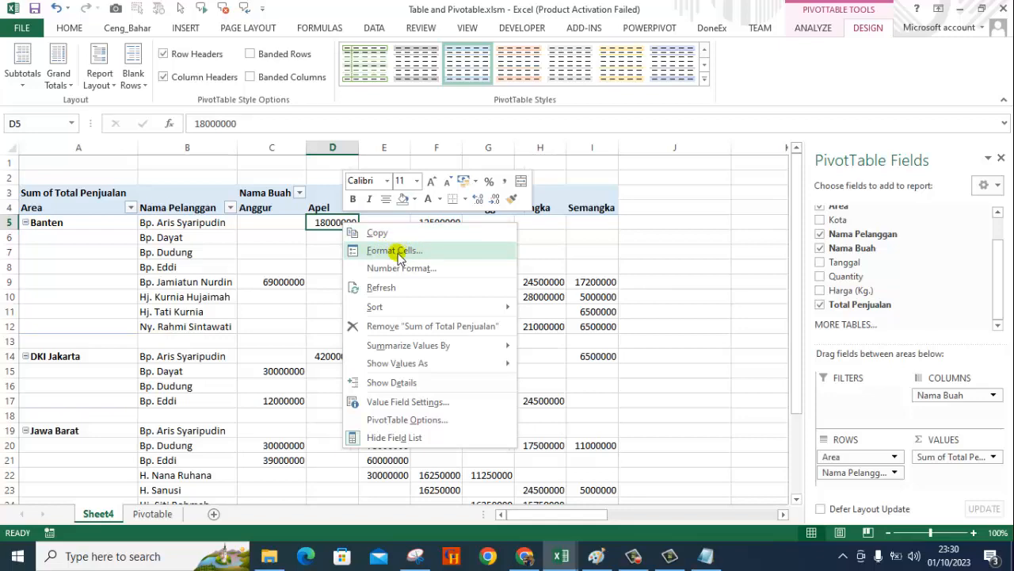
{"action": "left_click", "coordinate": [386, 268]}
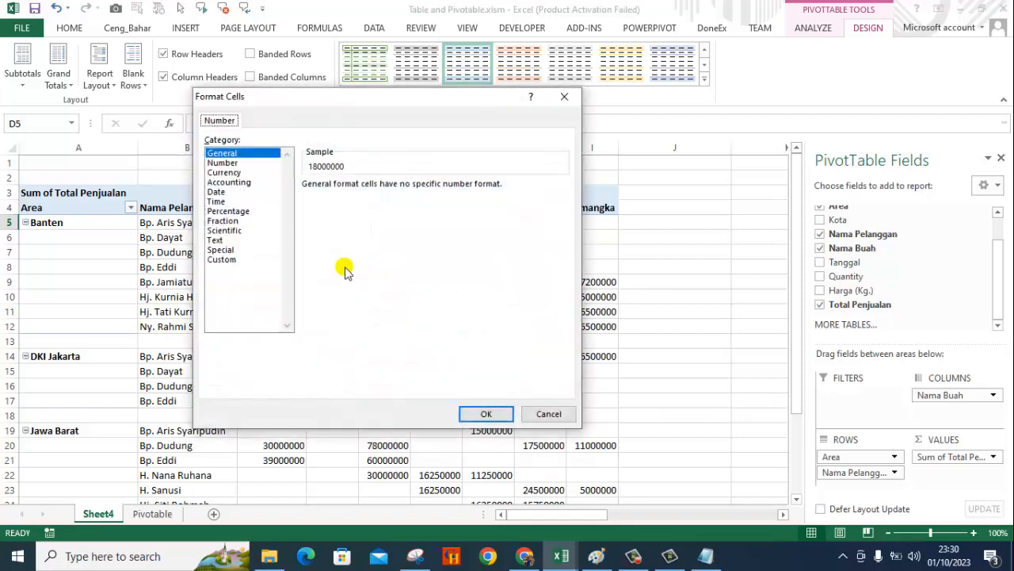
{"action": "left_click", "coordinate": [230, 164]}
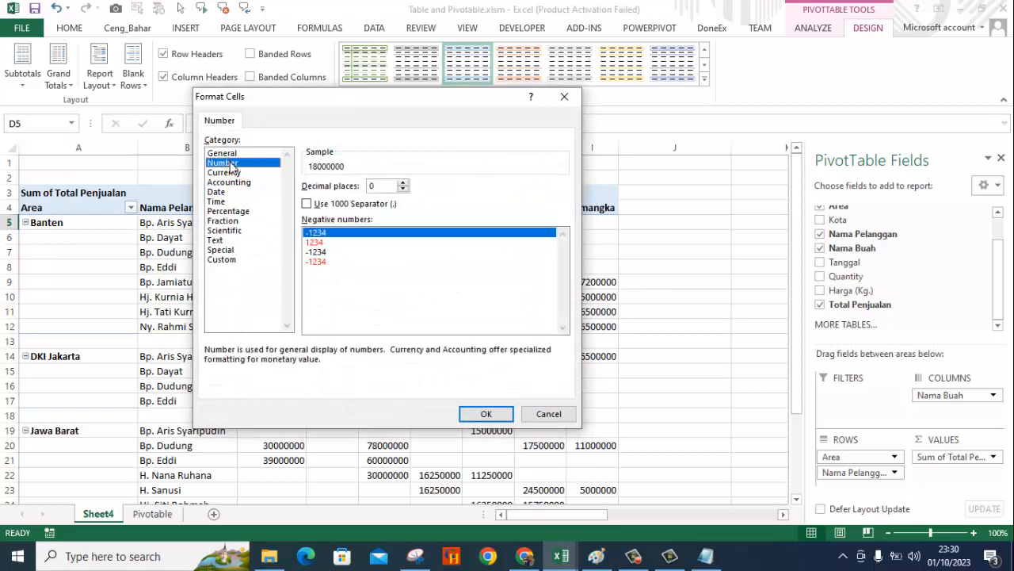
{"action": "left_click", "coordinate": [307, 205]}
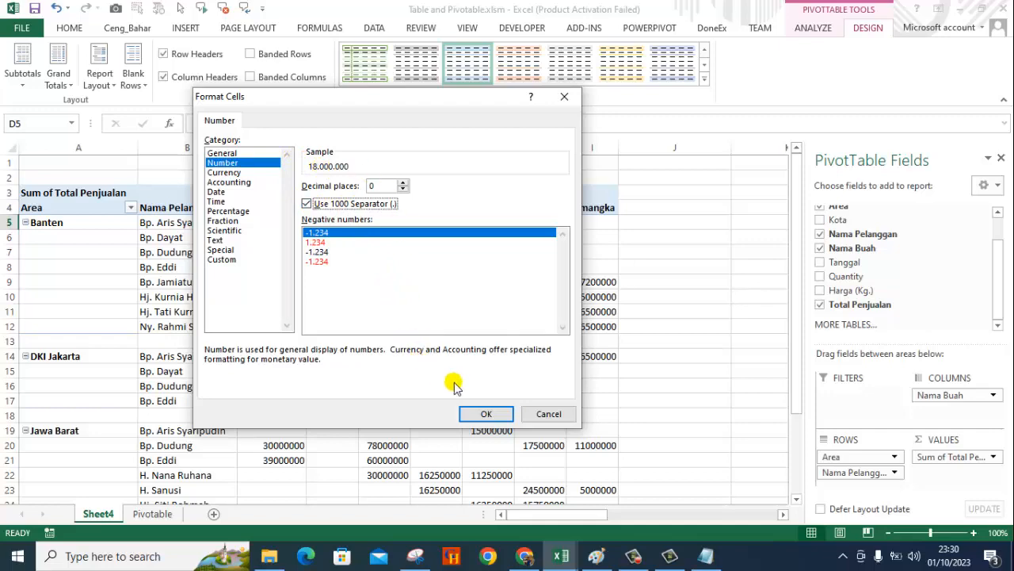
{"action": "left_click", "coordinate": [486, 413]}
- Examine the number format of the Total Penjualan values from the Banten rows down to the Grand Total row
{"action": "key", "text": "Down"}
{"action": "key", "text": "Down"}
{"action": "key", "text": "Down"}
{"action": "key", "text": "Down"}
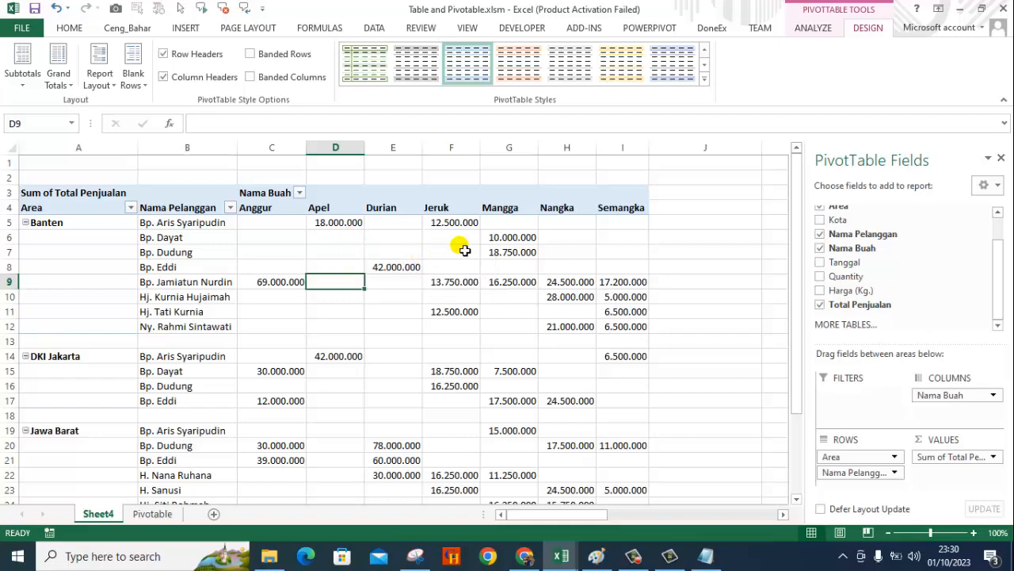
{"action": "scroll", "coordinate": [519, 351], "scroll_direction": "down", "scroll_amount": 3}
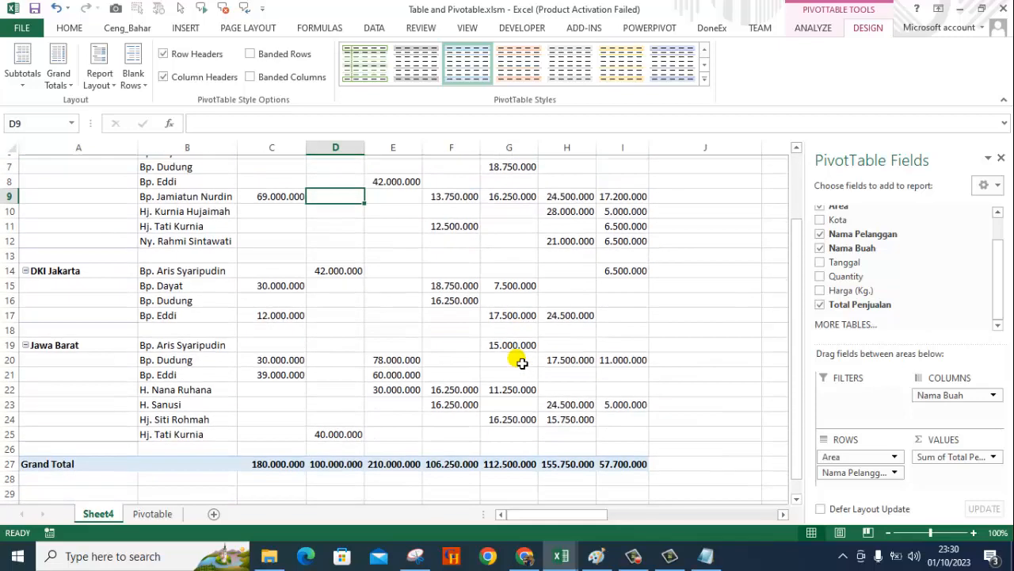
{"action": "scroll", "coordinate": [651, 404], "scroll_direction": "up", "scroll_amount": 2}
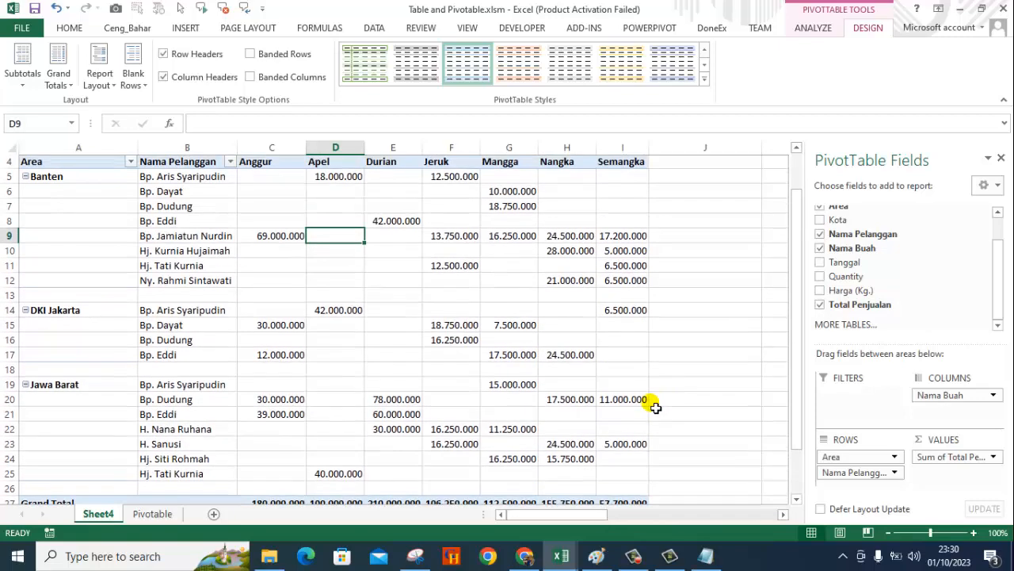
{"action": "scroll", "coordinate": [703, 332], "scroll_direction": "up", "scroll_amount": 1}
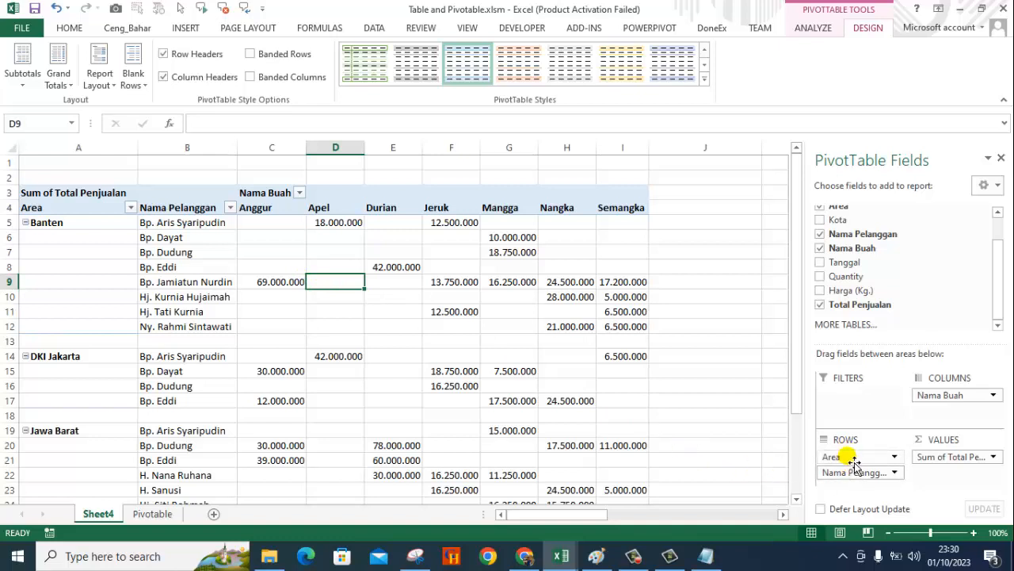
- Take the Area field out of the PivotTable's rows and add it as a report filter
{"action": "left_click_drag", "start_coordinate": [853, 459], "coordinate": [706, 403]}
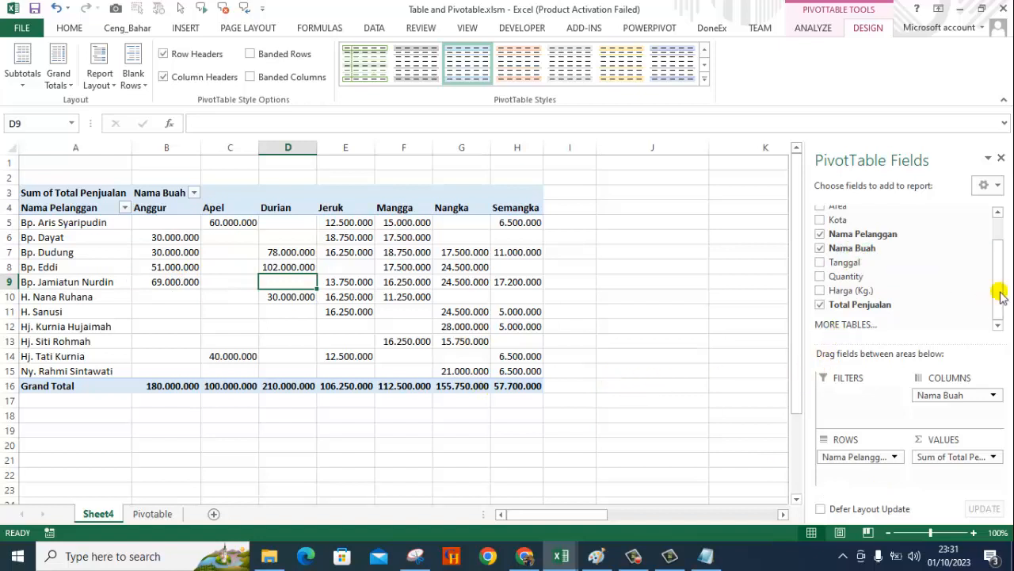
{"action": "left_click_drag", "start_coordinate": [1001, 295], "coordinate": [1002, 267]}
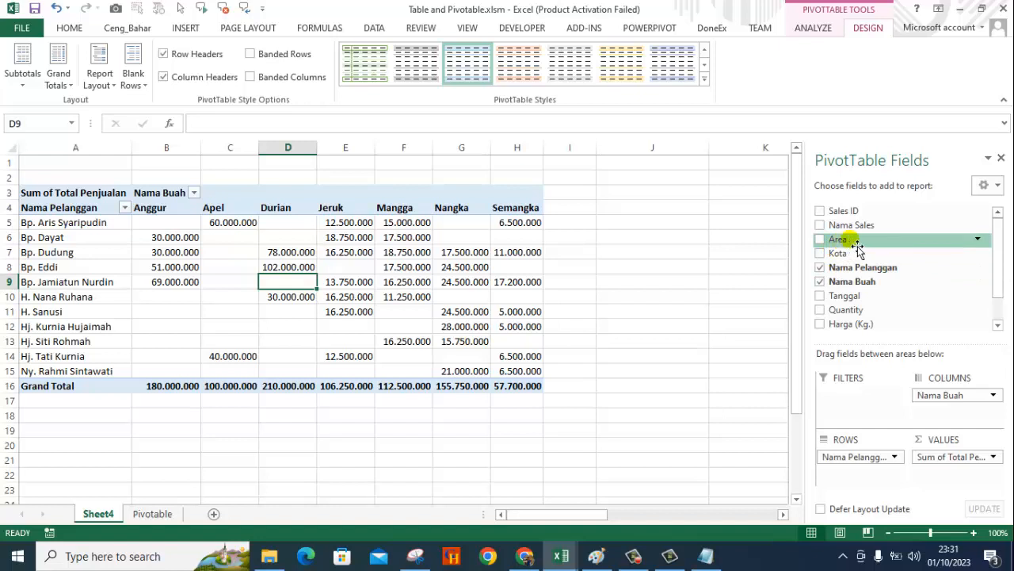
{"action": "left_click_drag", "start_coordinate": [858, 248], "coordinate": [882, 408]}
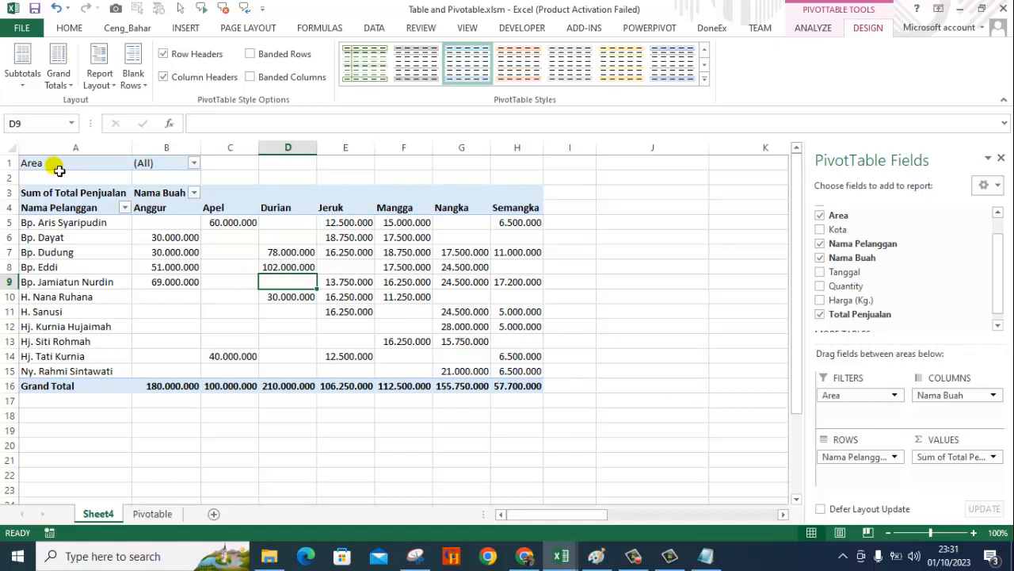
- Allow multiple items in the Area report filter and limit it to DKI Jakarta
{"action": "left_click", "coordinate": [193, 164]}
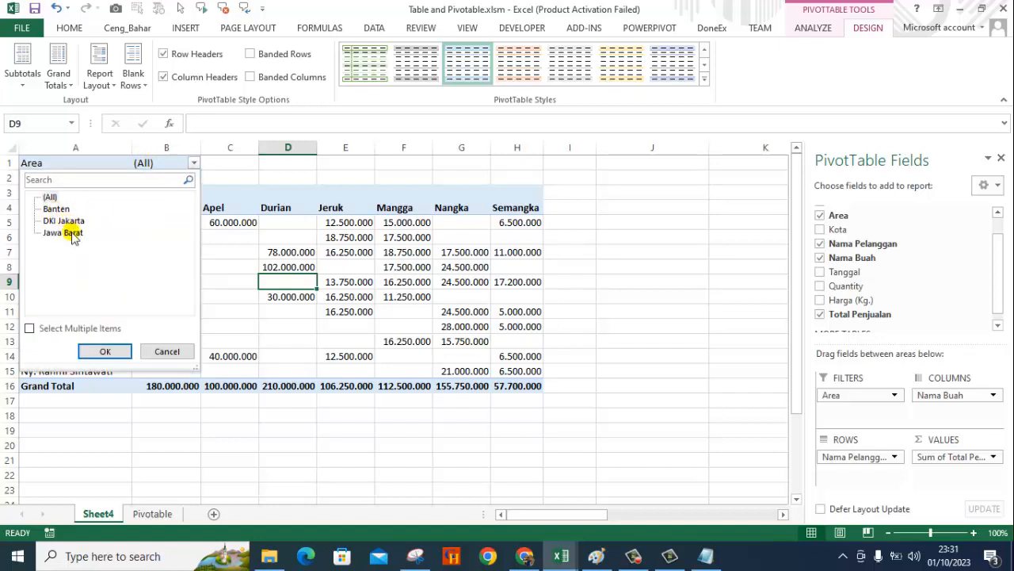
{"action": "left_click", "coordinate": [29, 328]}
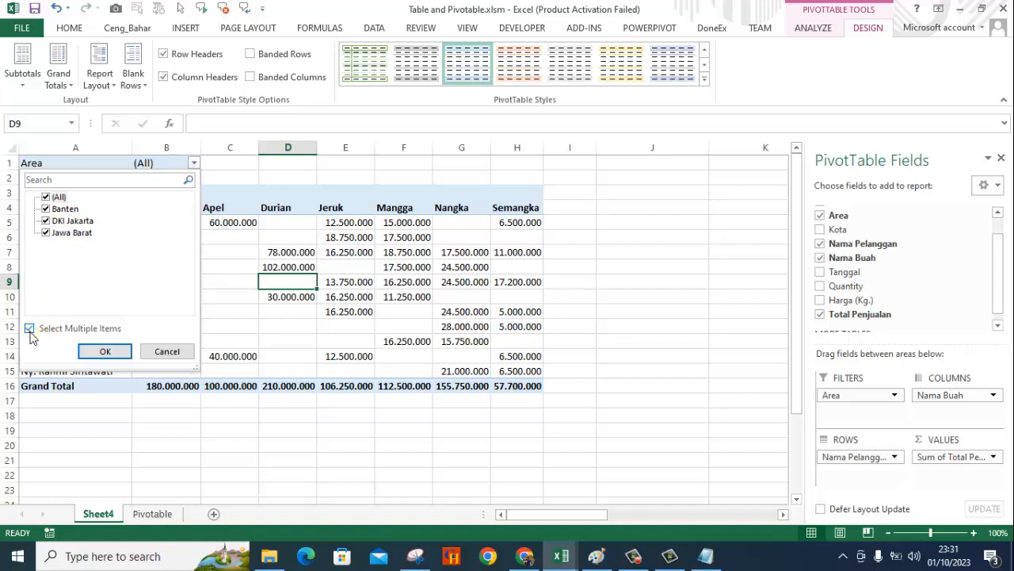
{"action": "left_click", "coordinate": [75, 222]}
{"action": "left_click", "coordinate": [45, 197]}
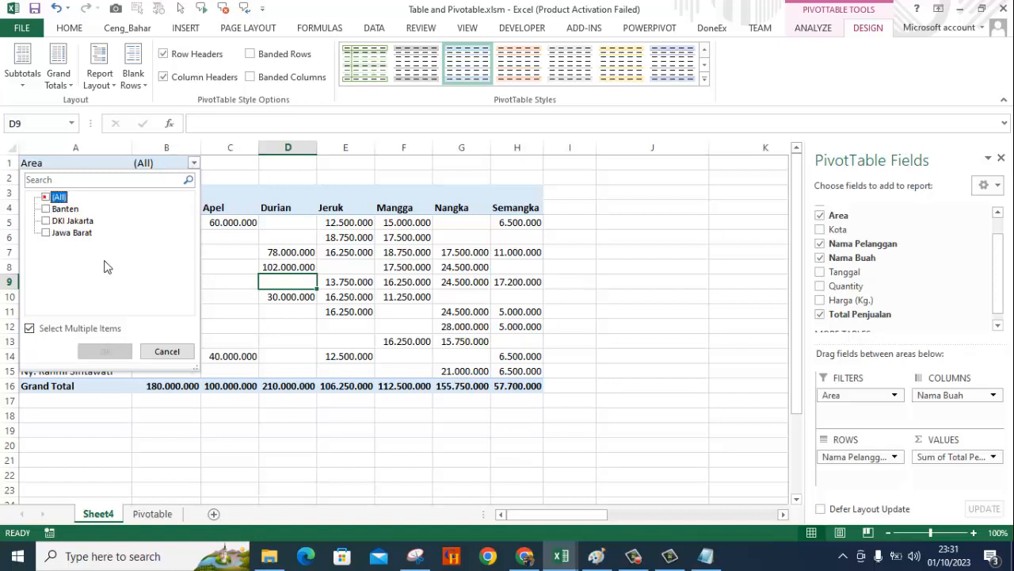
{"action": "left_click", "coordinate": [45, 222]}
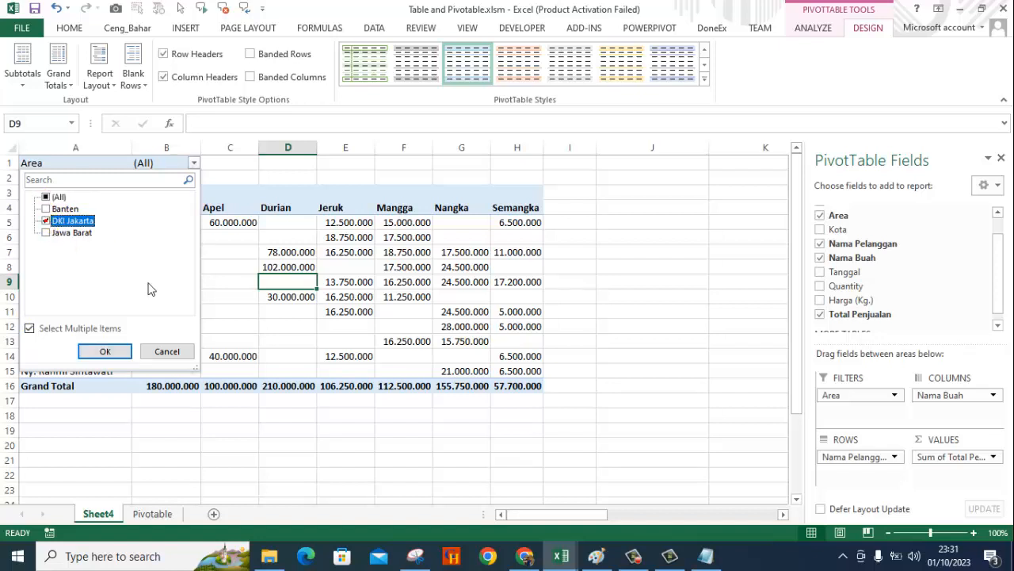
{"action": "left_click", "coordinate": [109, 351]}
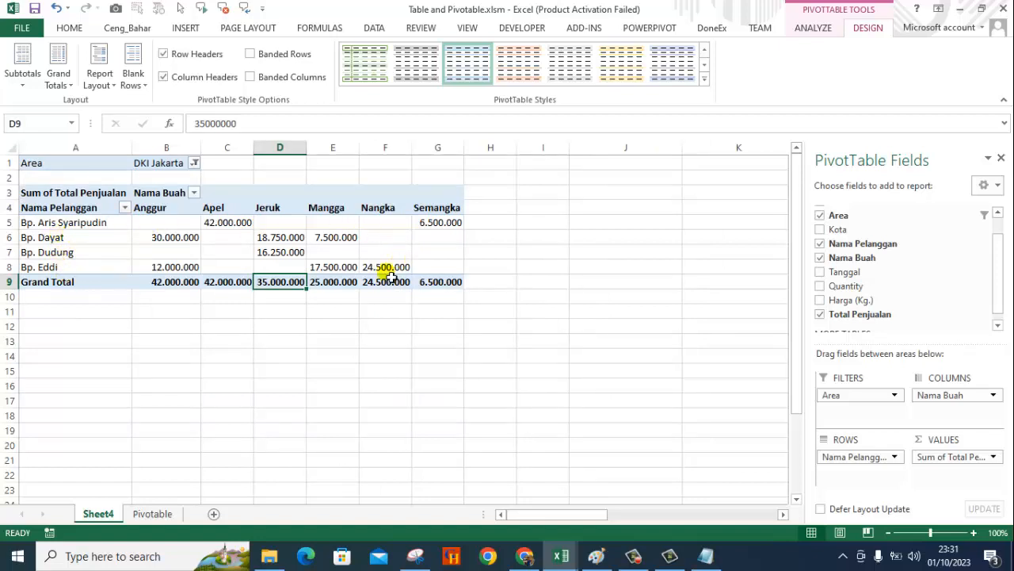
- Switch the Area report filter from DKI Jakarta to Jawa Barat only
{"action": "left_click", "coordinate": [194, 163]}
{"action": "left_click", "coordinate": [46, 233]}
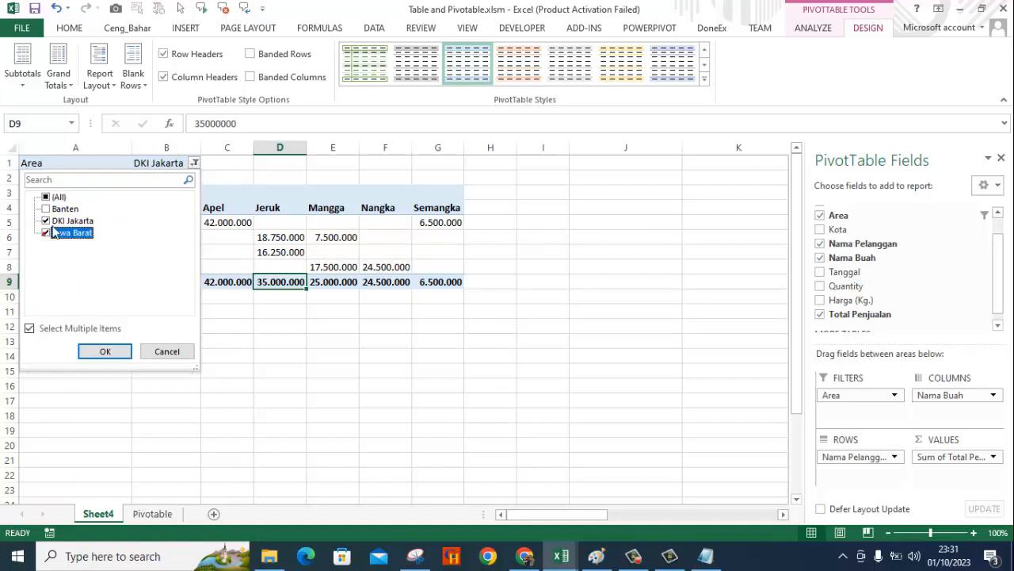
{"action": "left_click", "coordinate": [47, 222]}
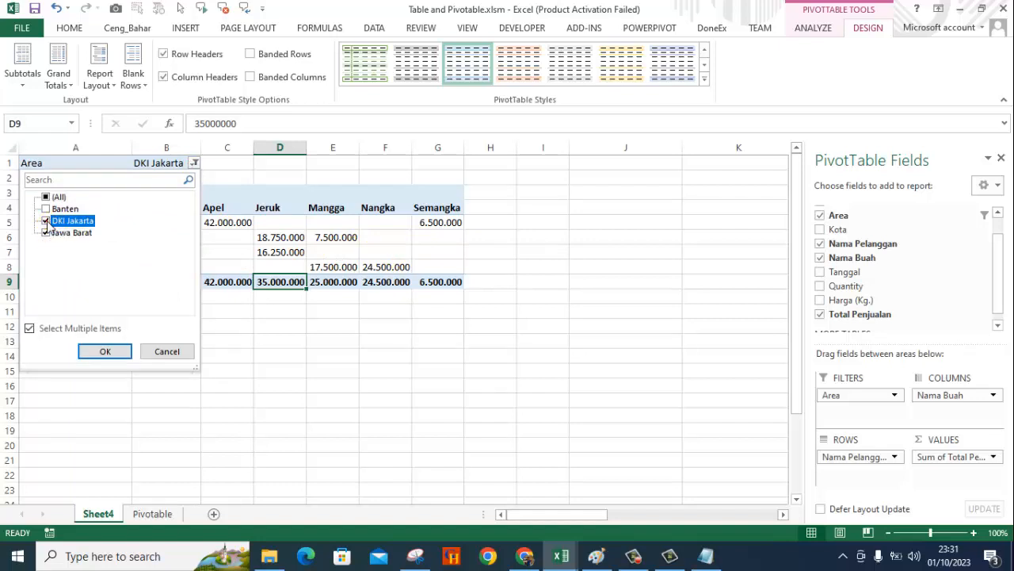
{"action": "left_click", "coordinate": [125, 351]}
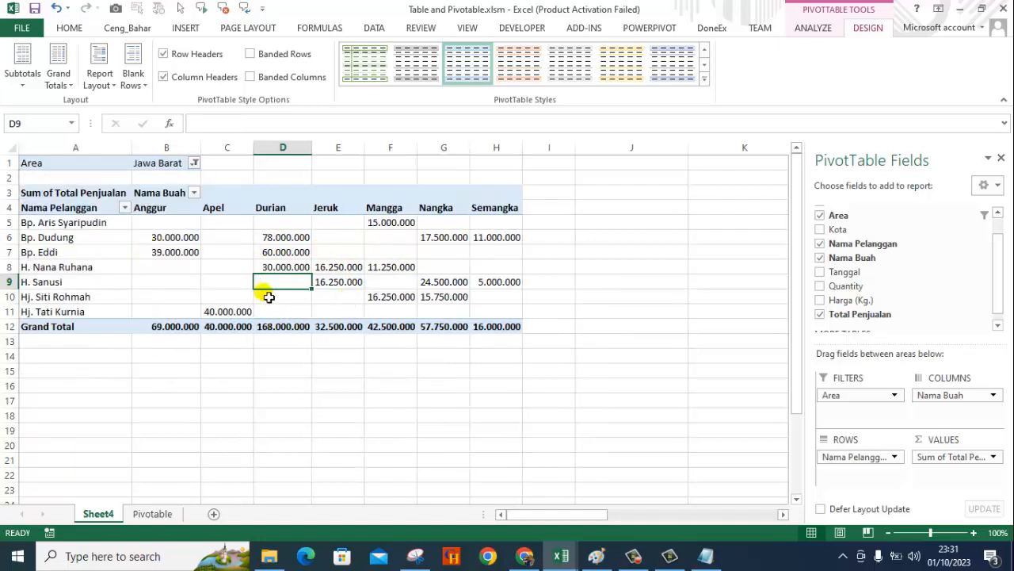
- Change the Area report filter so that only Banten is included
{"action": "left_click", "coordinate": [194, 163]}
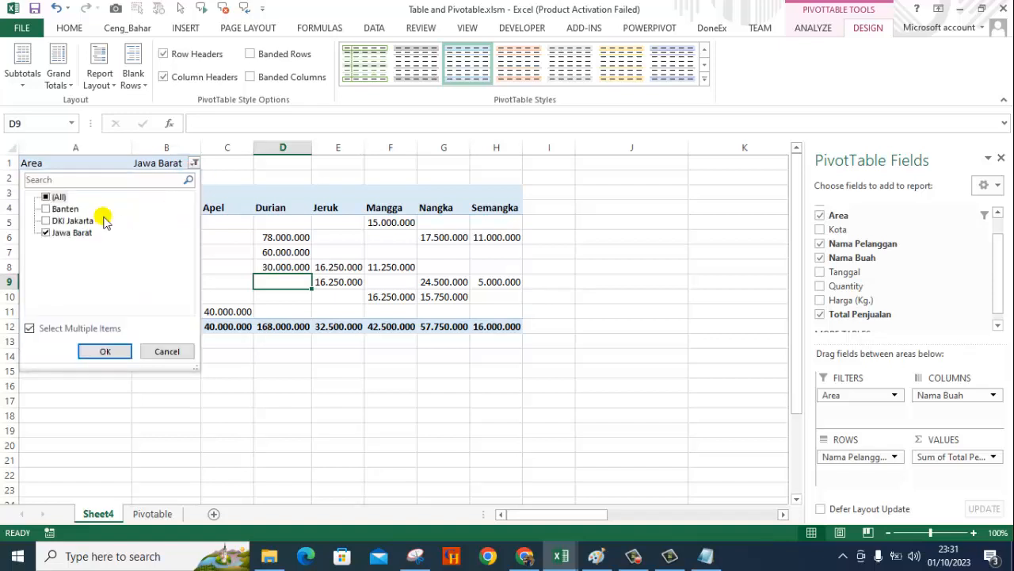
{"action": "left_click", "coordinate": [45, 210]}
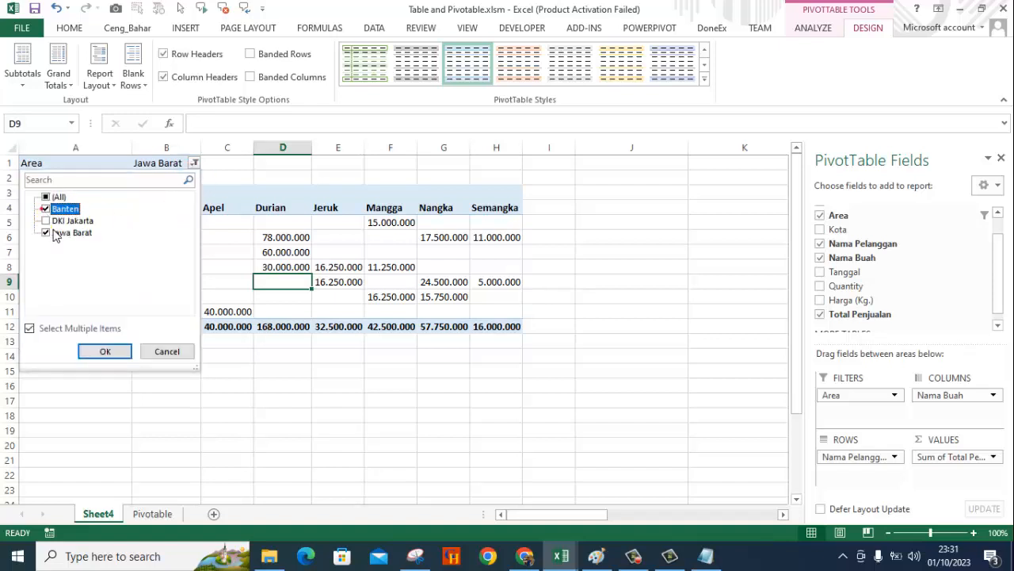
{"action": "left_click", "coordinate": [45, 234]}
{"action": "left_click", "coordinate": [105, 351]}
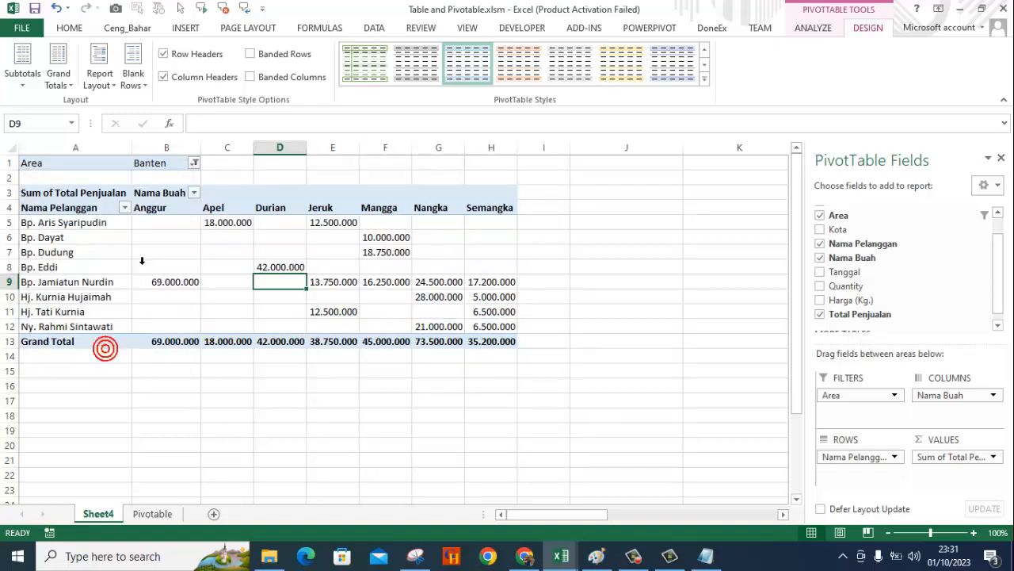
- Reset the Area report filter to include all areas
{"action": "left_click", "coordinate": [194, 162]}
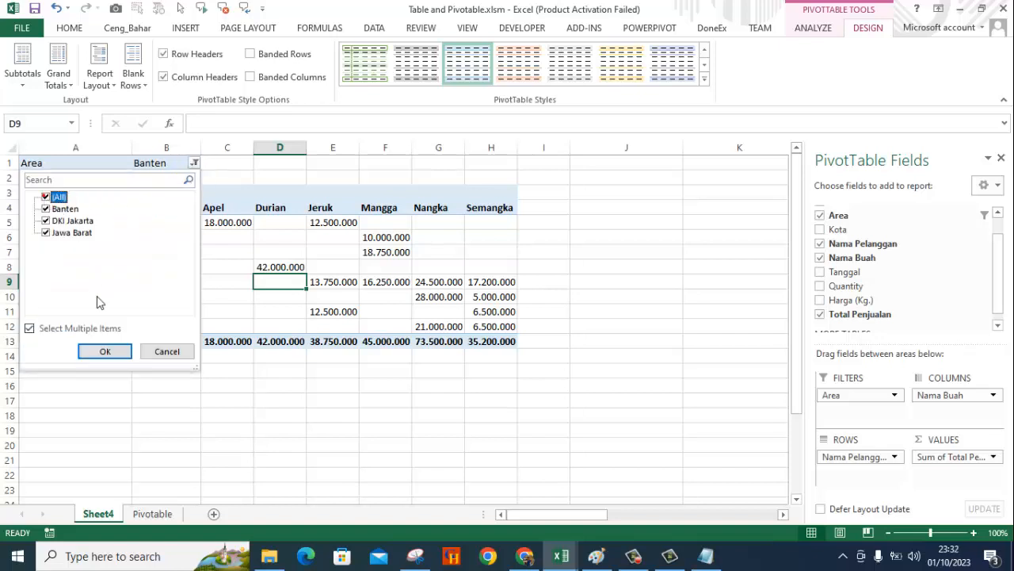
{"action": "left_click", "coordinate": [107, 351]}
{"action": "left_click", "coordinate": [467, 461]}
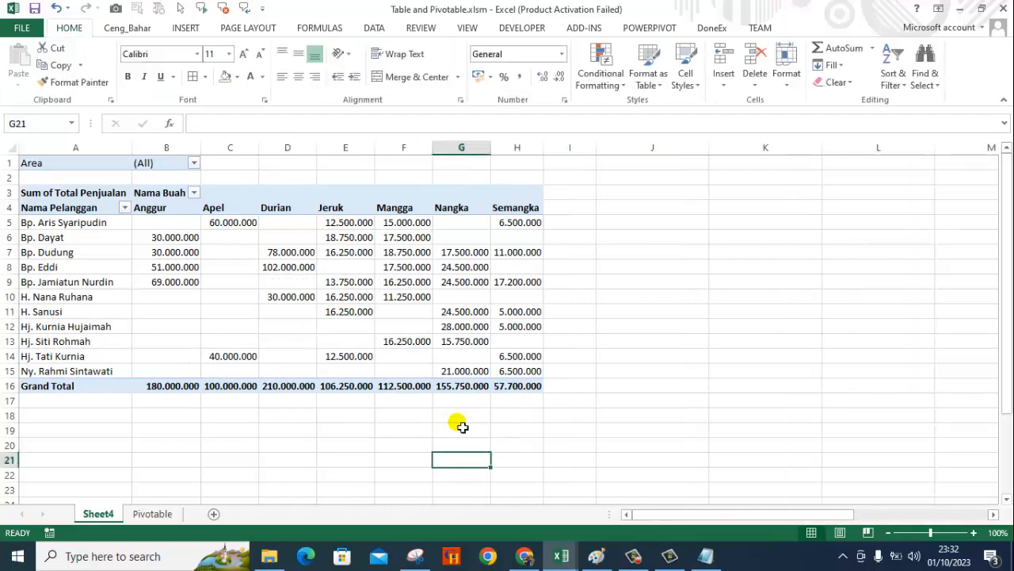
- Insert a slicer for the Area field of the PivotTable
{"action": "left_click", "coordinate": [197, 253]}
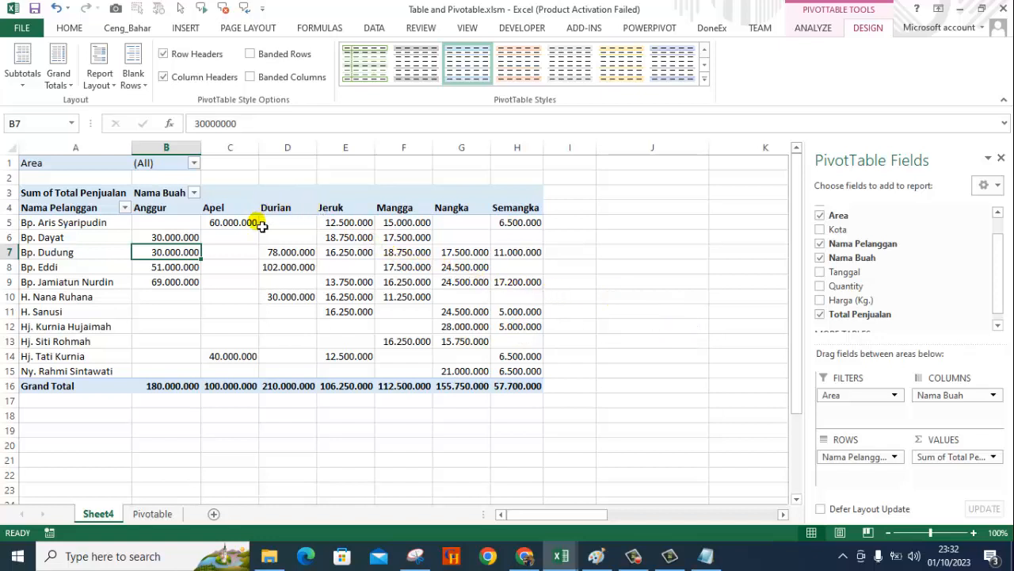
{"action": "right_click", "coordinate": [175, 237]}
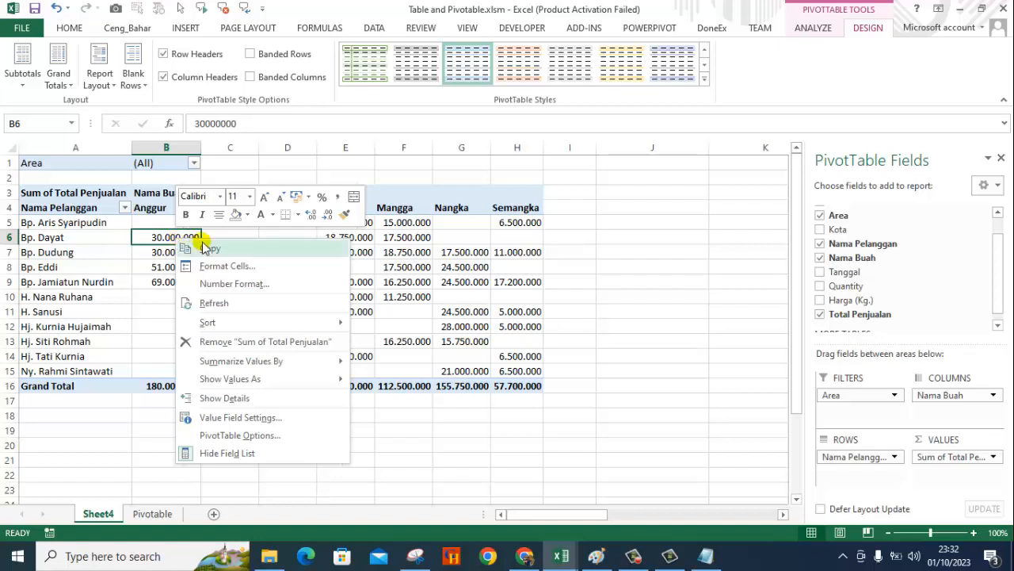
{"action": "key", "text": "Escape"}
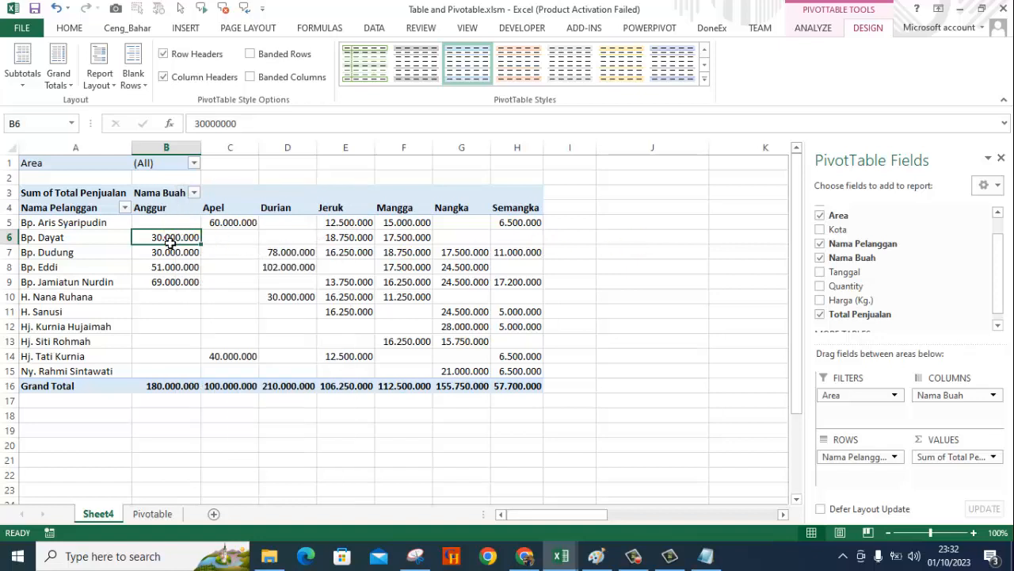
{"action": "left_click", "coordinate": [814, 30]}
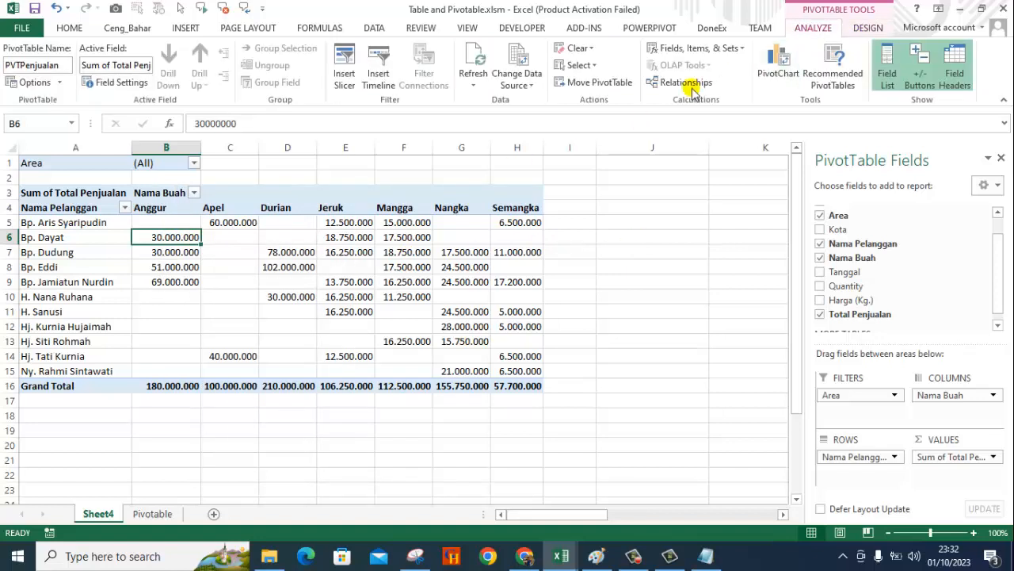
{"action": "left_click", "coordinate": [346, 81]}
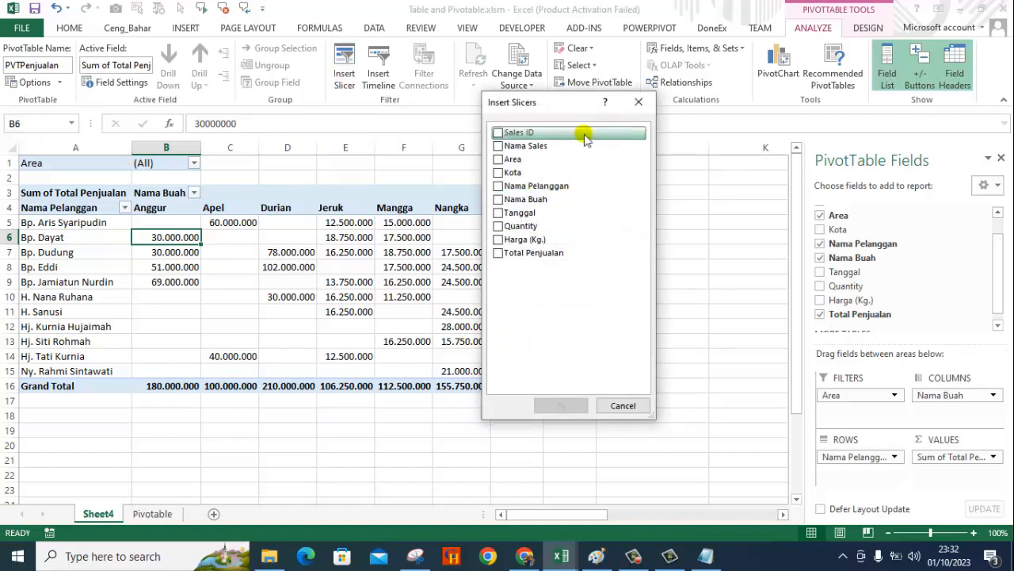
{"action": "left_click_drag", "start_coordinate": [576, 108], "coordinate": [689, 151]}
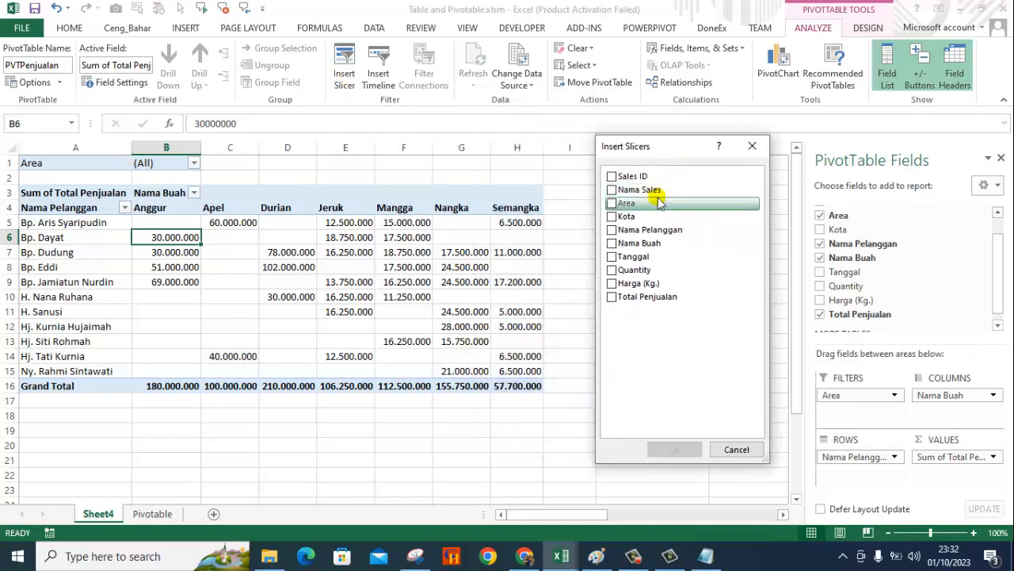
{"action": "left_click", "coordinate": [611, 204]}
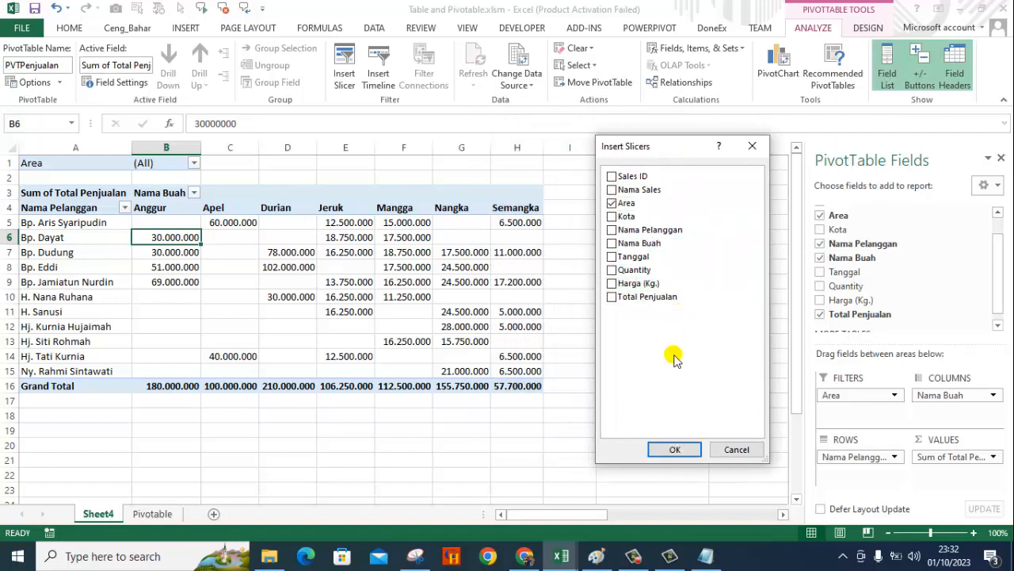
{"action": "left_click", "coordinate": [680, 450]}
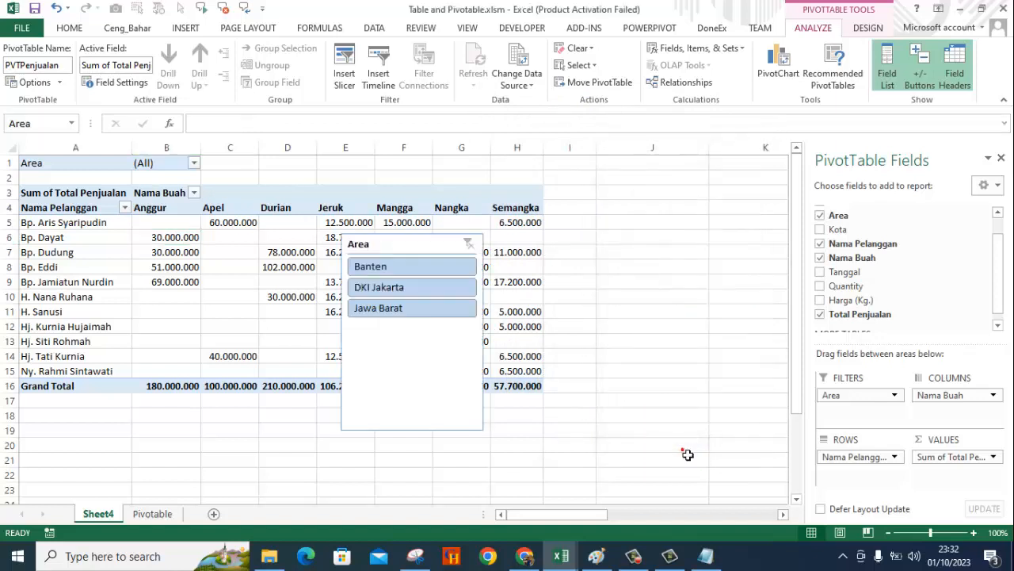
- Place the Area slicer in the empty cells beside the PivotTable and shorten it to fit its three items
{"action": "left_click_drag", "start_coordinate": [415, 252], "coordinate": [632, 191]}
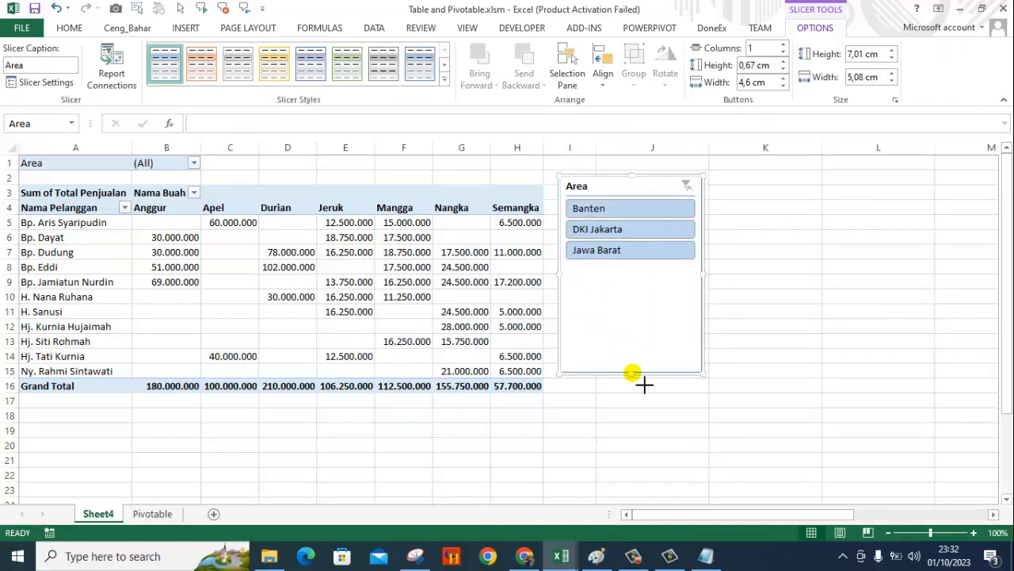
{"action": "left_click_drag", "start_coordinate": [644, 385], "coordinate": [646, 275]}
{"action": "left_click", "coordinate": [766, 298]}
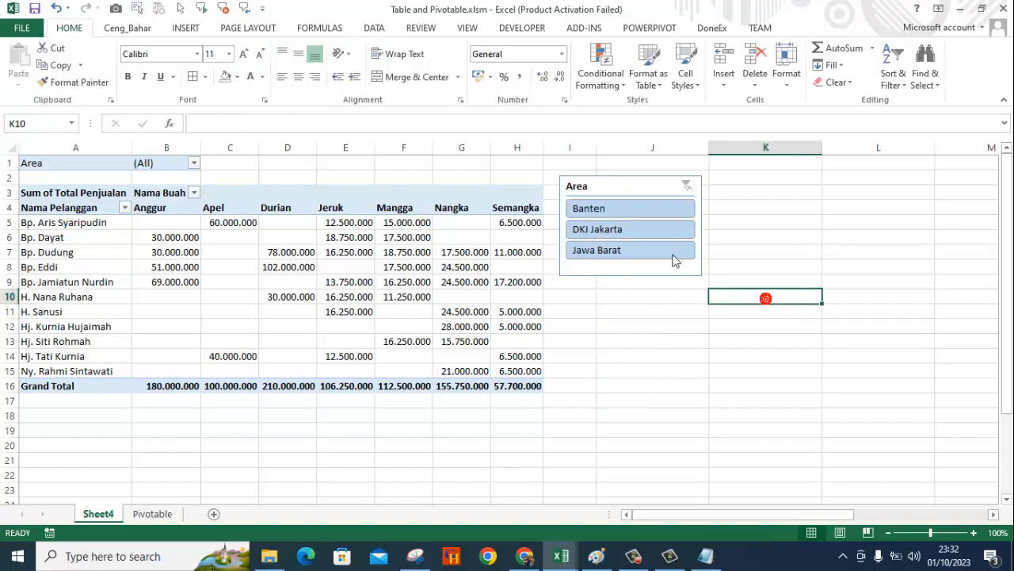
- Filter the PivotTable with the Area slicer by Banten, DKI Jakarta and Jawa Barat in turn, ending with the filter cleared
{"action": "left_click", "coordinate": [607, 211]}
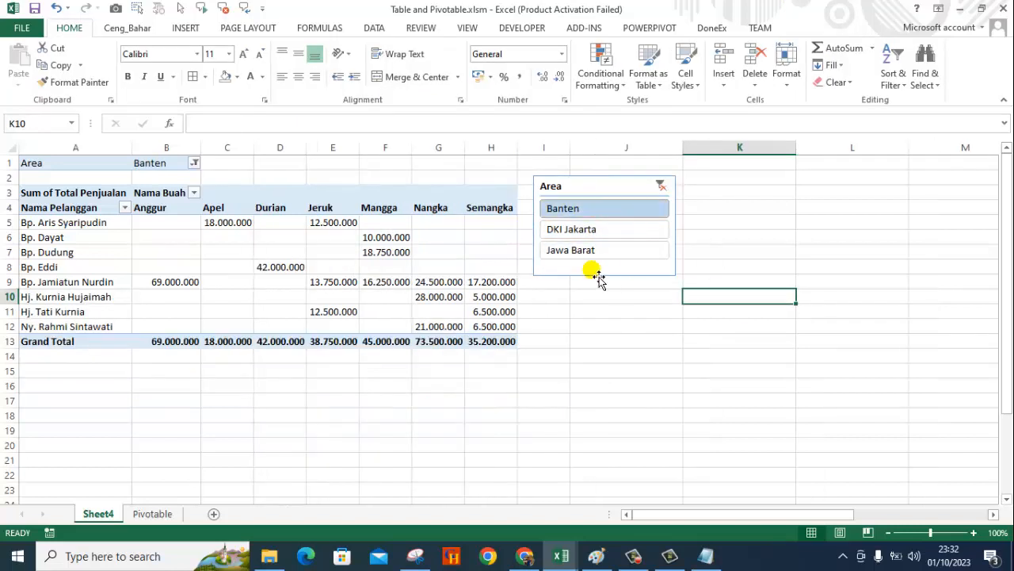
{"action": "left_click", "coordinate": [586, 232]}
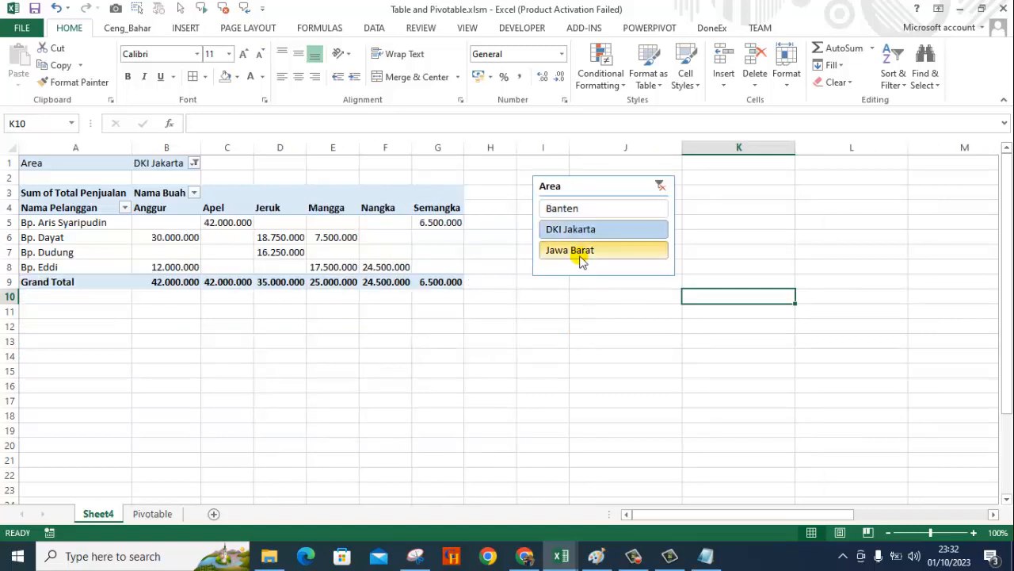
{"action": "left_click", "coordinate": [582, 252]}
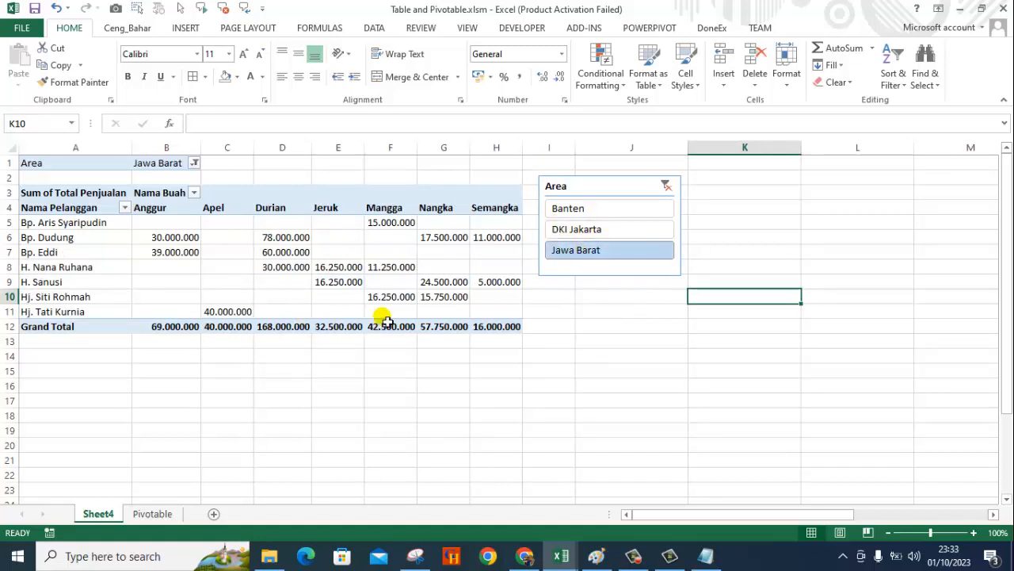
{"action": "left_click", "coordinate": [666, 187]}
{"action": "left_click", "coordinate": [636, 381]}
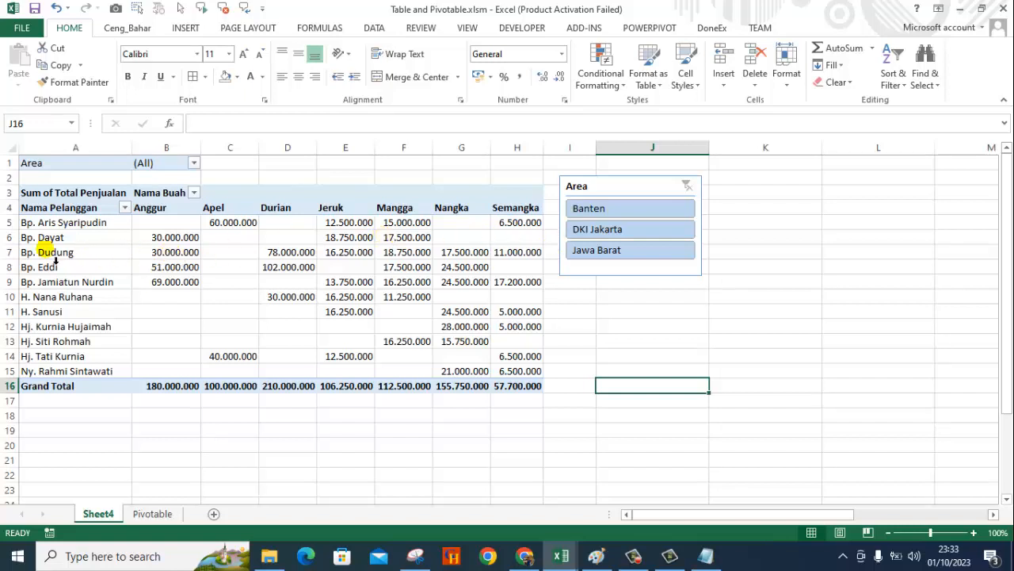
- Remove the Area field from the PivotTable's report filters
{"action": "left_click", "coordinate": [99, 224]}
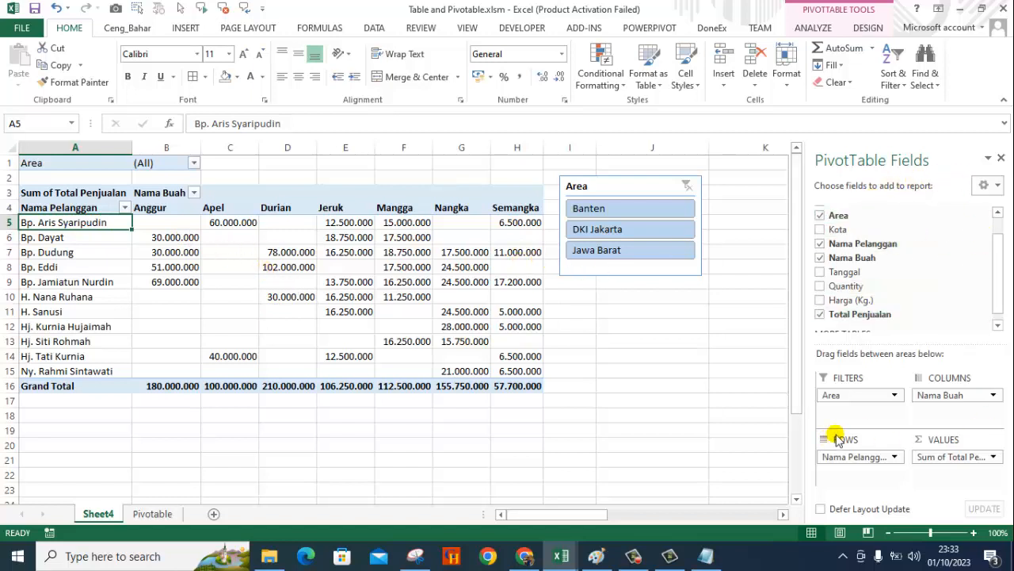
{"action": "left_click", "coordinate": [840, 394]}
{"action": "left_click_drag", "start_coordinate": [840, 394], "coordinate": [728, 381]}
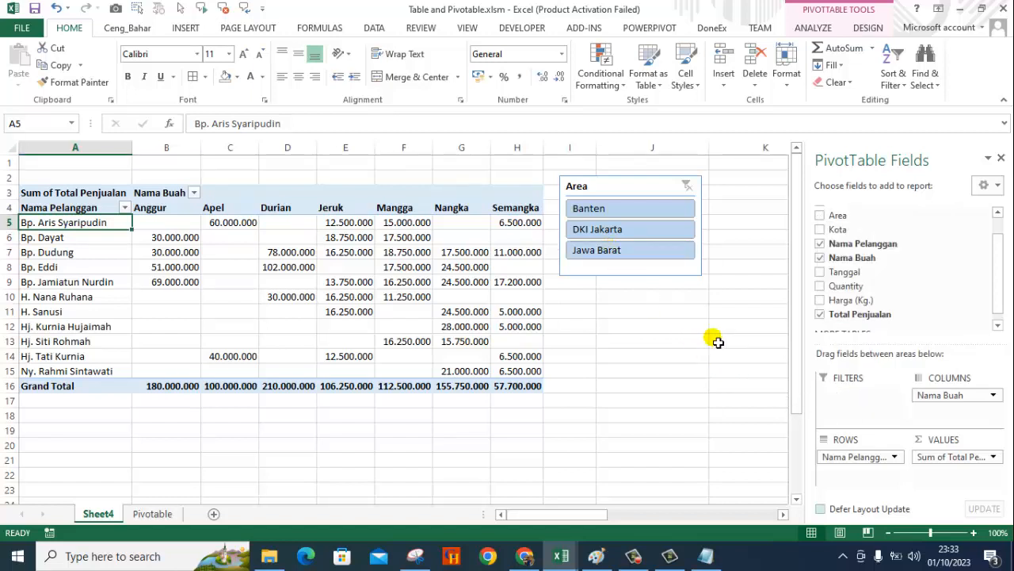
- Insert a slicer for the Nama Sales field and place it below the Area slicer
{"action": "left_click", "coordinate": [816, 30]}
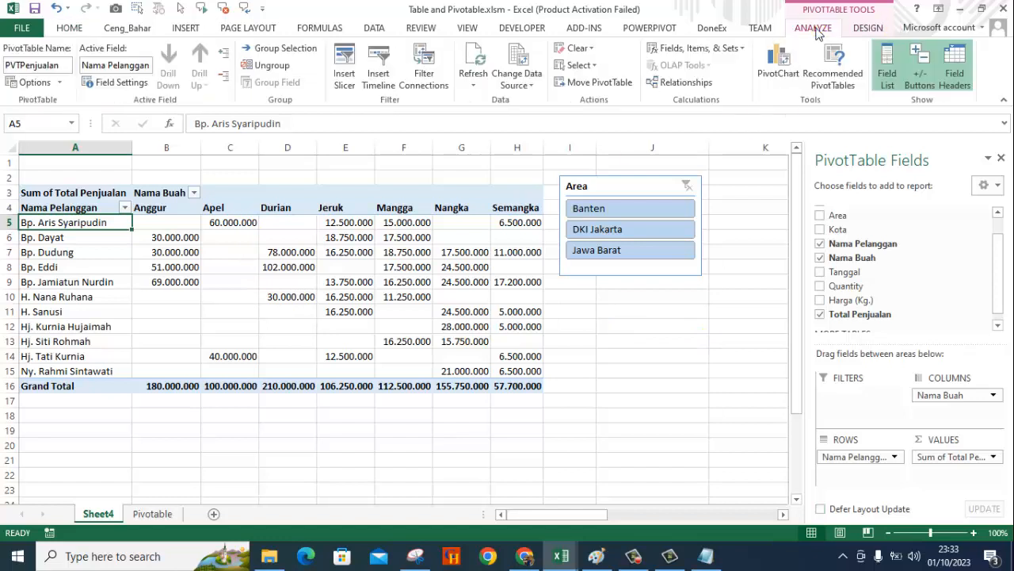
{"action": "left_click", "coordinate": [346, 83]}
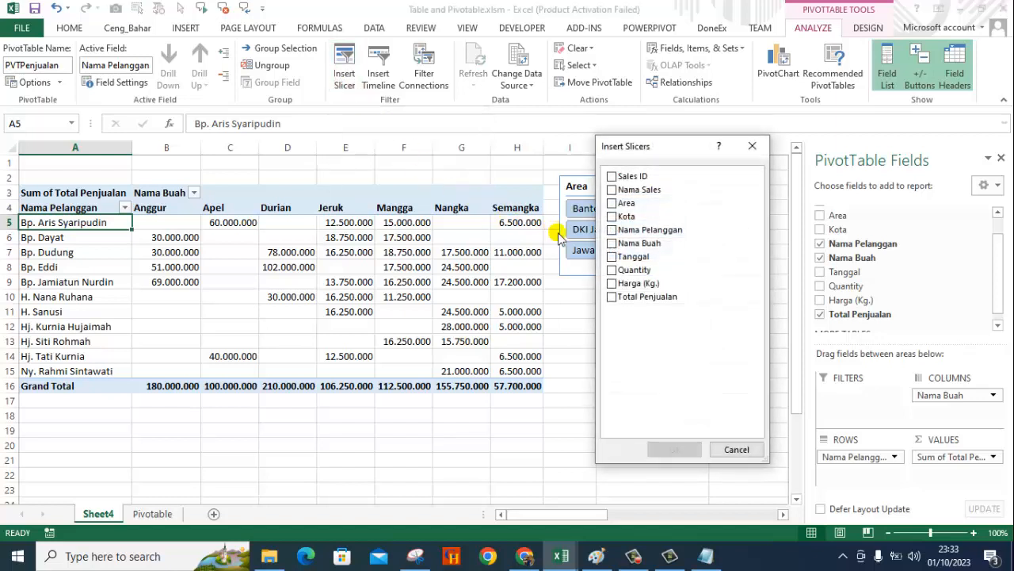
{"action": "left_click", "coordinate": [612, 190]}
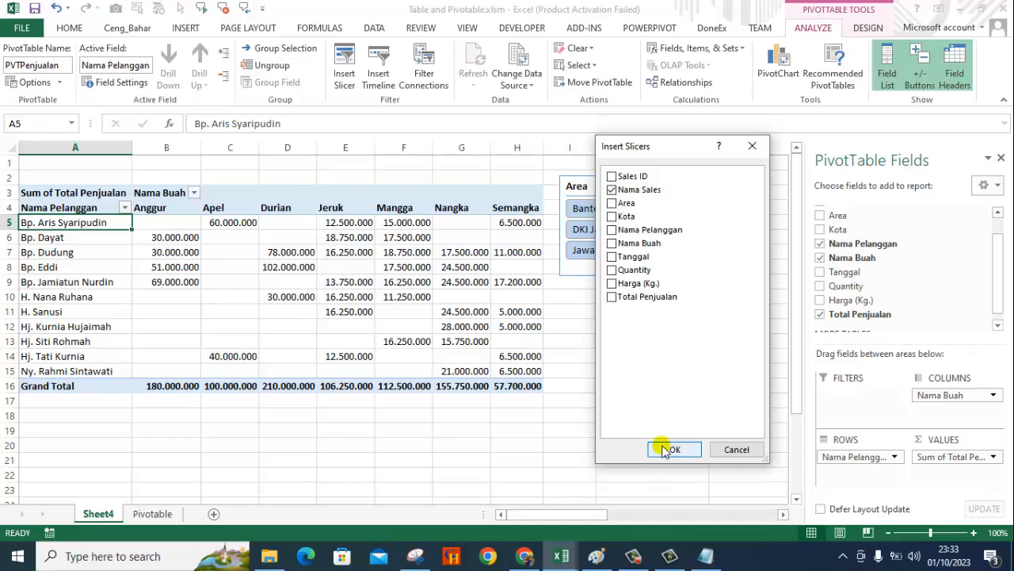
{"action": "left_click", "coordinate": [671, 449]}
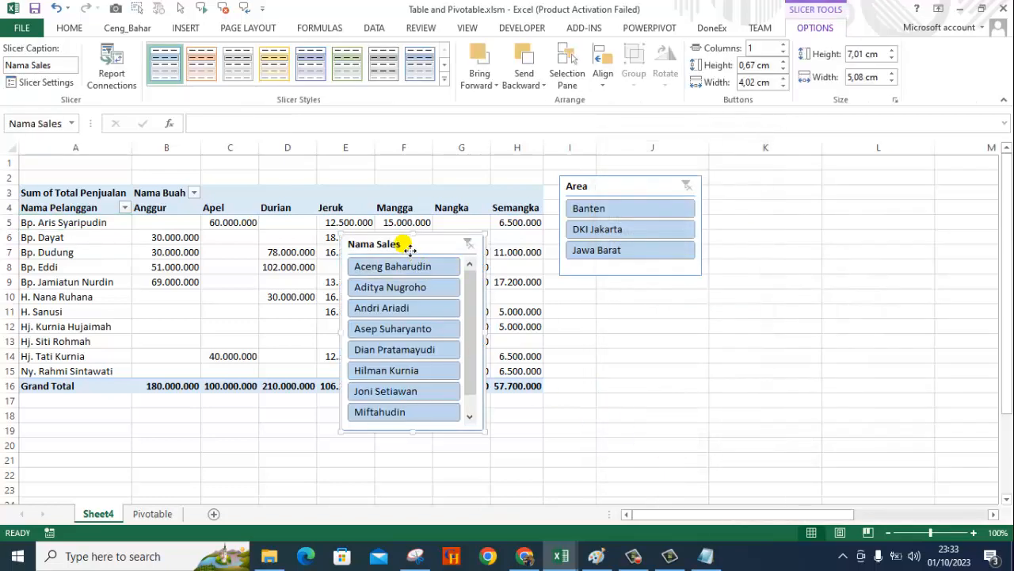
{"action": "left_click_drag", "start_coordinate": [402, 241], "coordinate": [638, 315]}
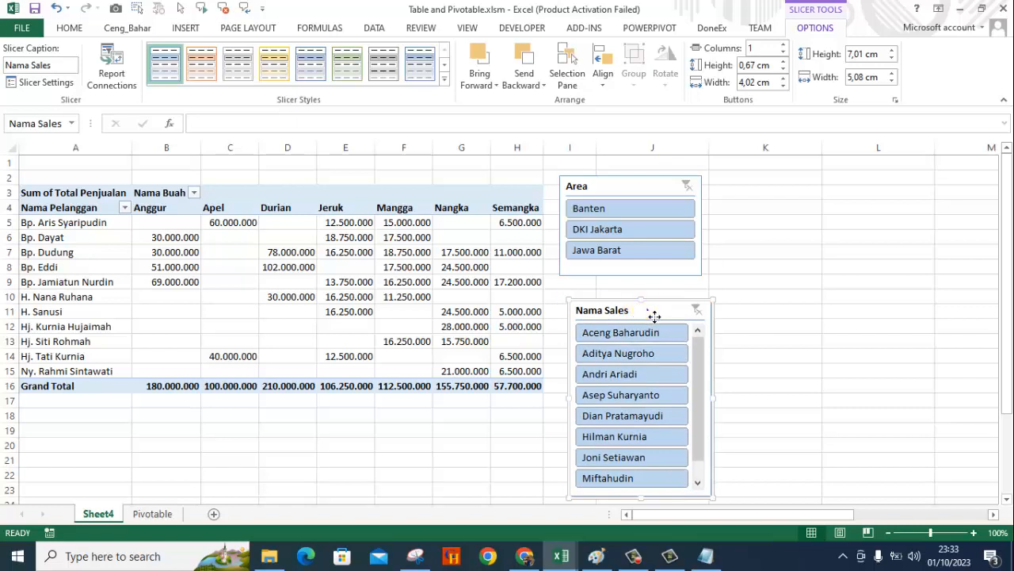
- Set the Nama Sales slicer to hide items with no data
{"action": "right_click", "coordinate": [649, 312]}
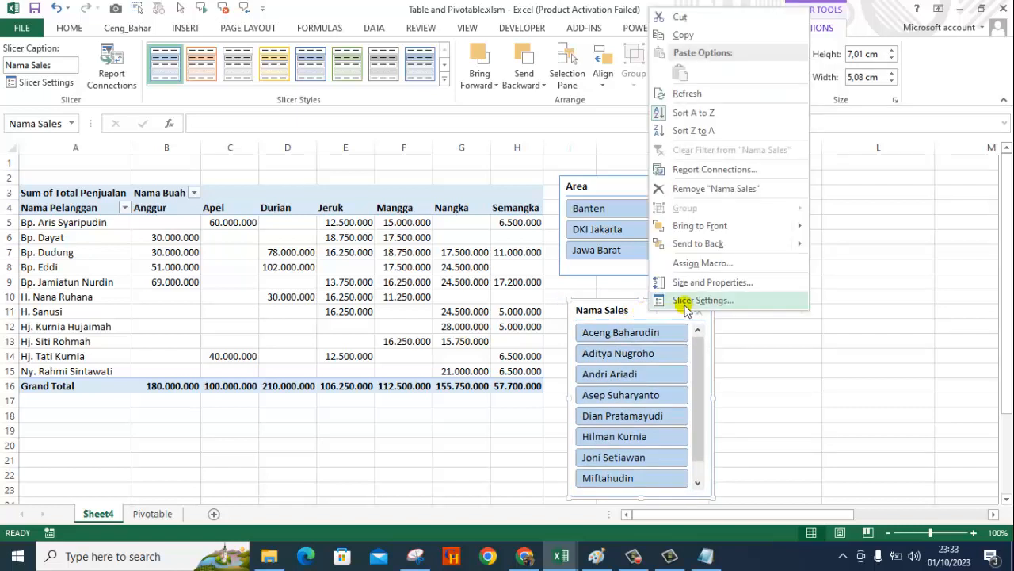
{"action": "left_click", "coordinate": [688, 305]}
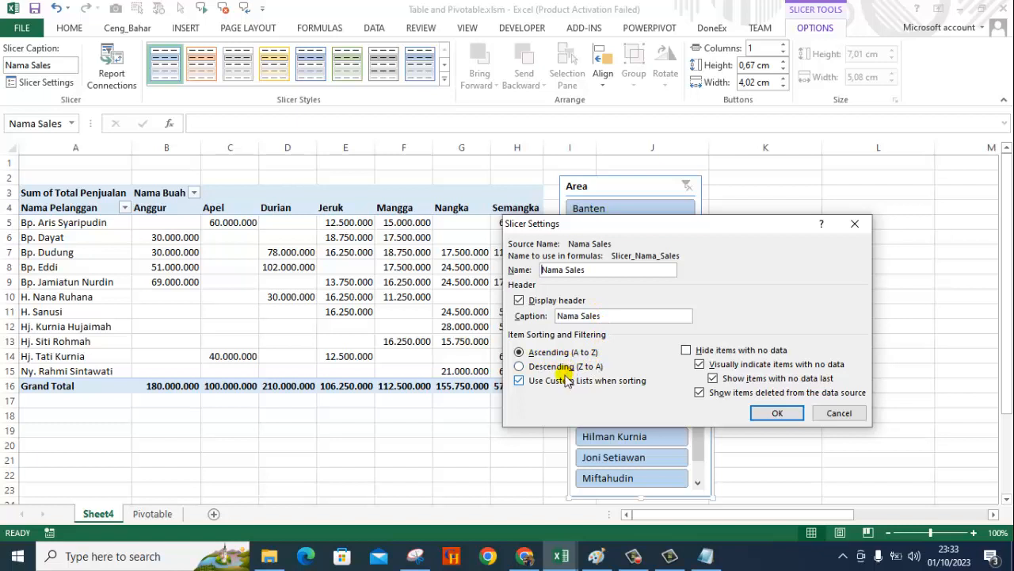
{"action": "left_click", "coordinate": [686, 350]}
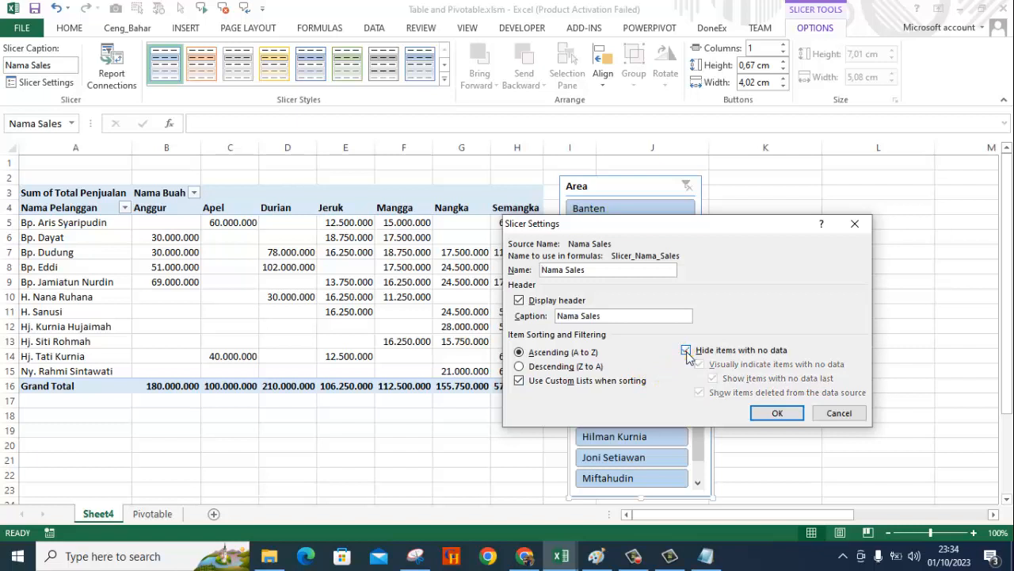
{"action": "left_click", "coordinate": [781, 414]}
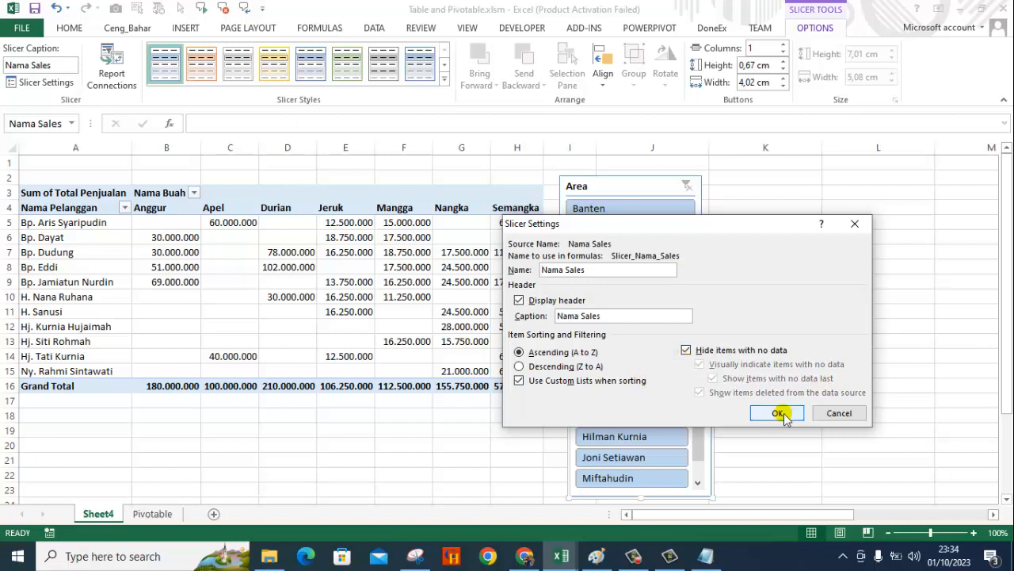
{"action": "left_click", "coordinate": [784, 414]}
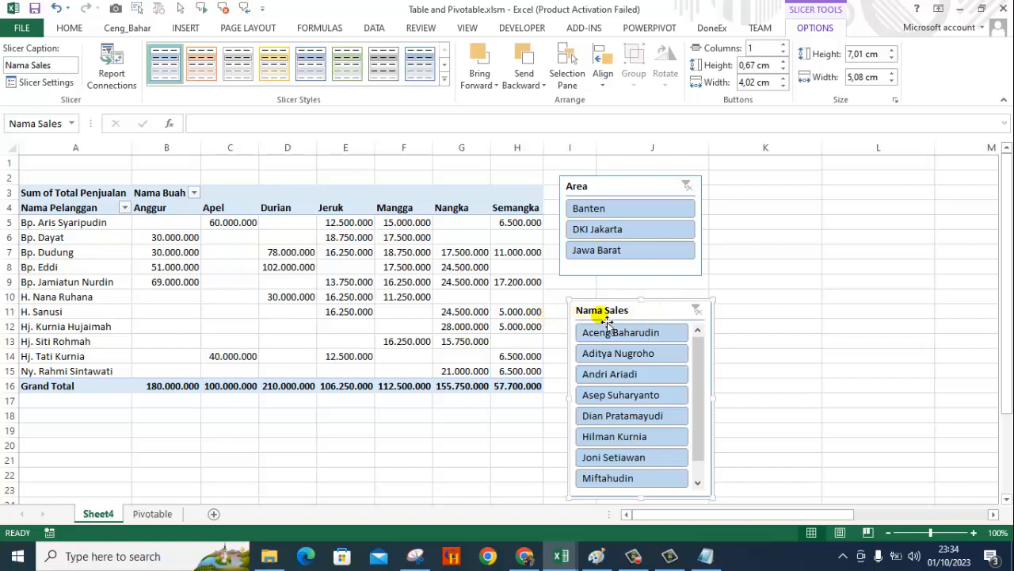
- Move the Nama Sales slicer beside the Area slicer and widen it to about 7,86 cm
{"action": "left_click_drag", "start_coordinate": [654, 313], "coordinate": [800, 191]}
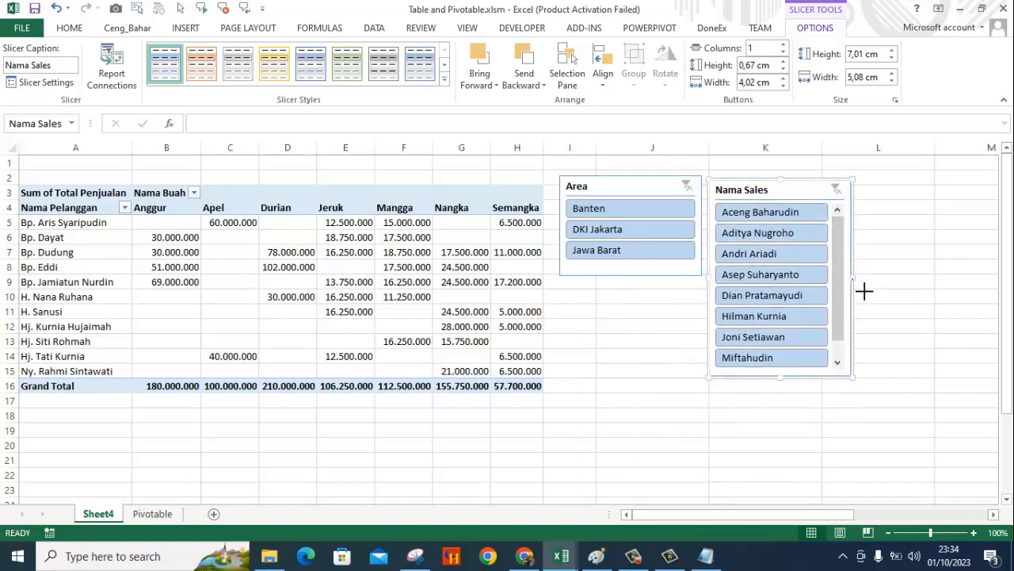
{"action": "left_click_drag", "start_coordinate": [854, 278], "coordinate": [932, 287]}
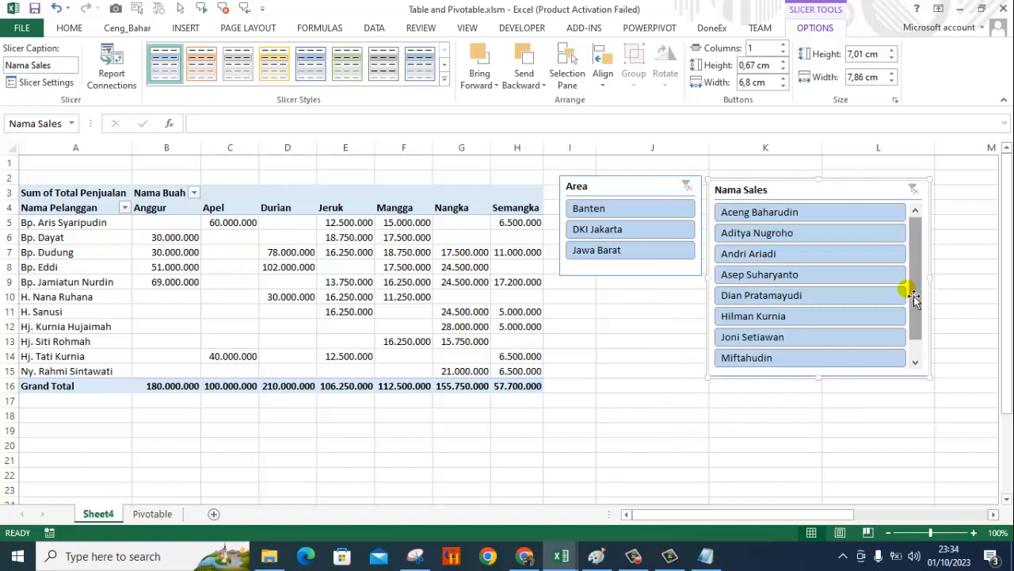
- Filter the PivotTable by four different salespeople in turn with the Nama Sales slicer, ending with its filter cleared
{"action": "left_click", "coordinate": [762, 235]}
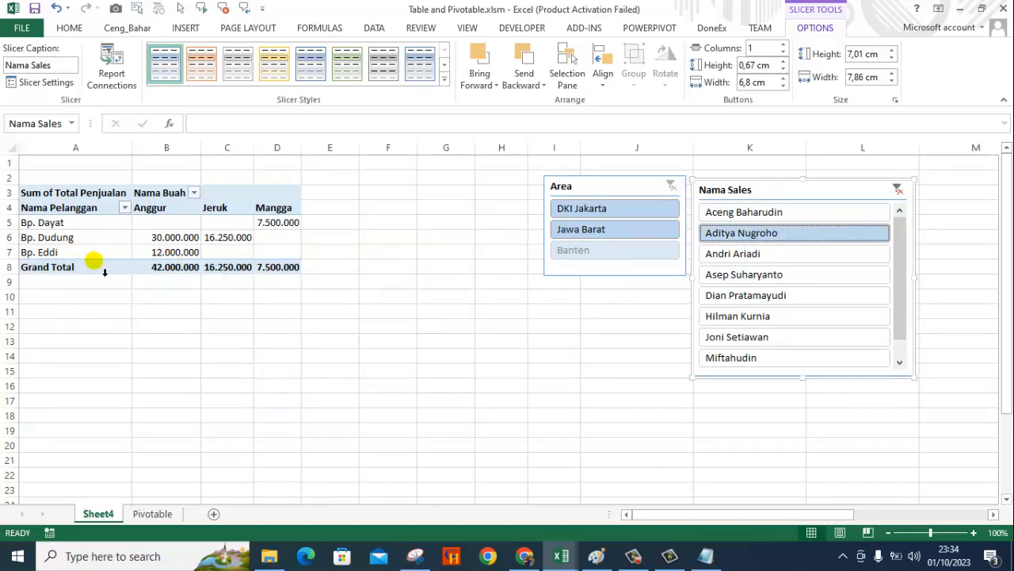
{"action": "left_click", "coordinate": [736, 273]}
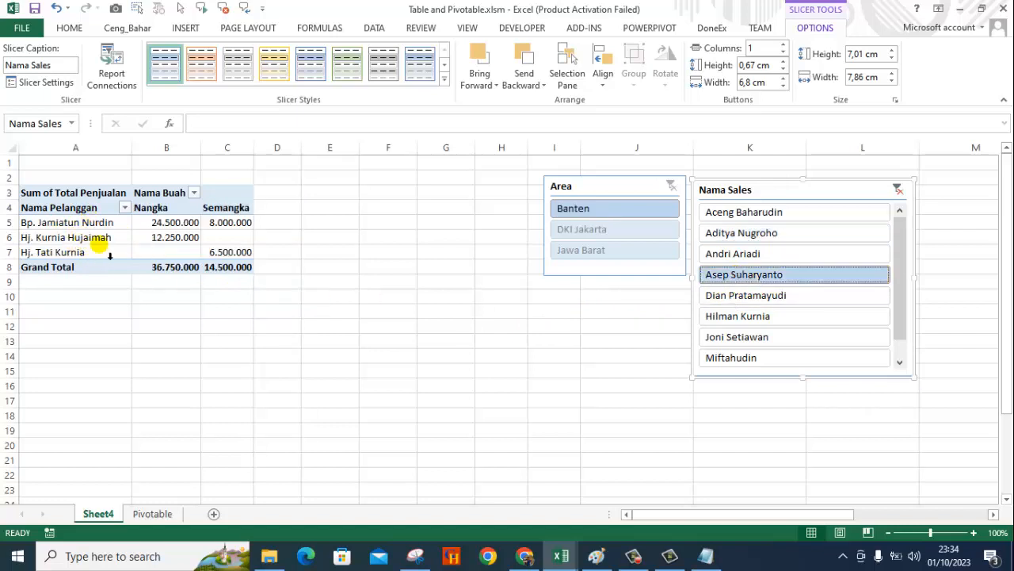
{"action": "left_click", "coordinate": [730, 315]}
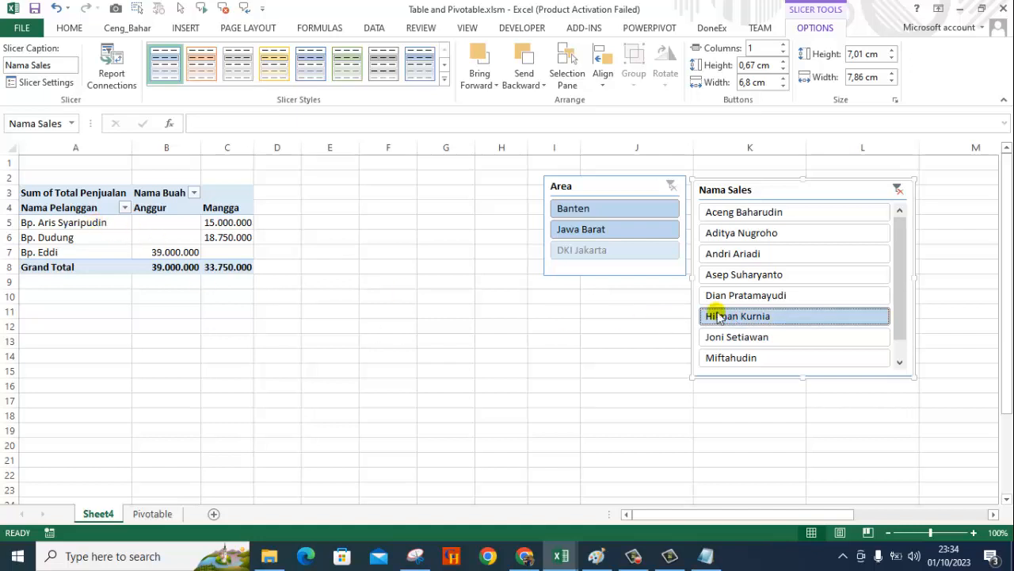
{"action": "left_click", "coordinate": [740, 295]}
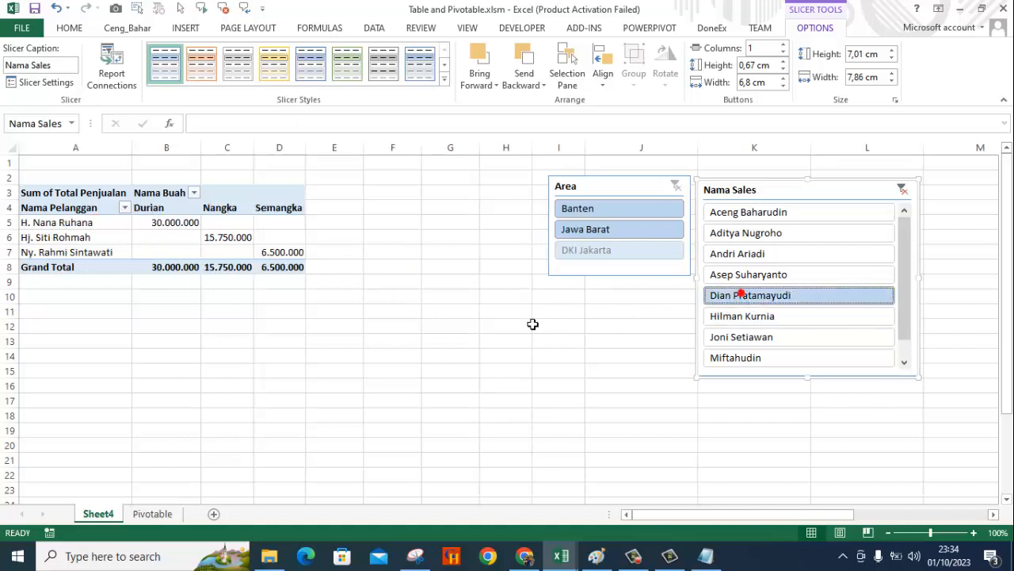
{"action": "left_click", "coordinate": [902, 190]}
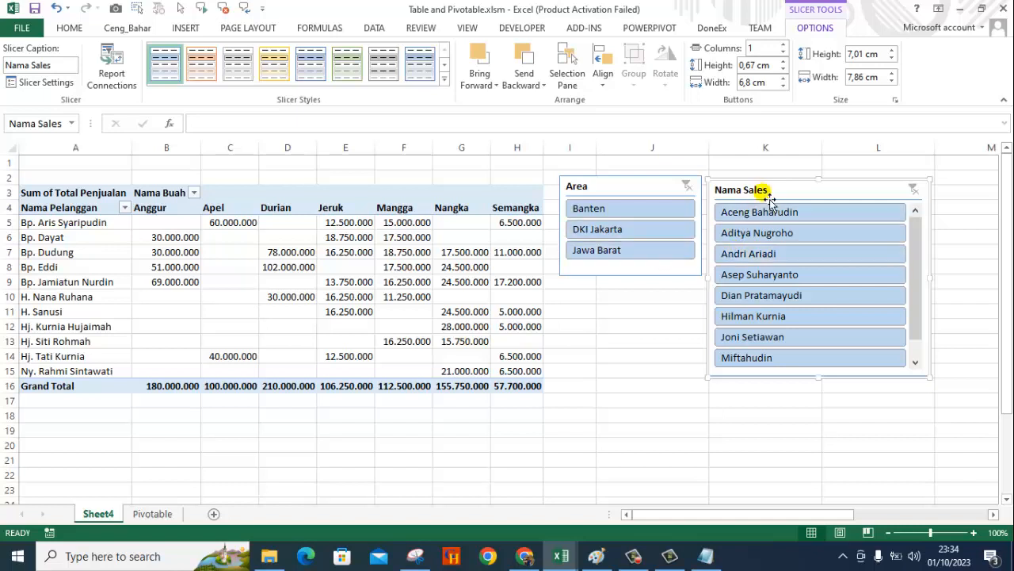
- Move the Nama Sales slicer directly below the Area slicer and select a value cell in the PivotTable
{"action": "left_click_drag", "start_coordinate": [780, 196], "coordinate": [634, 308]}
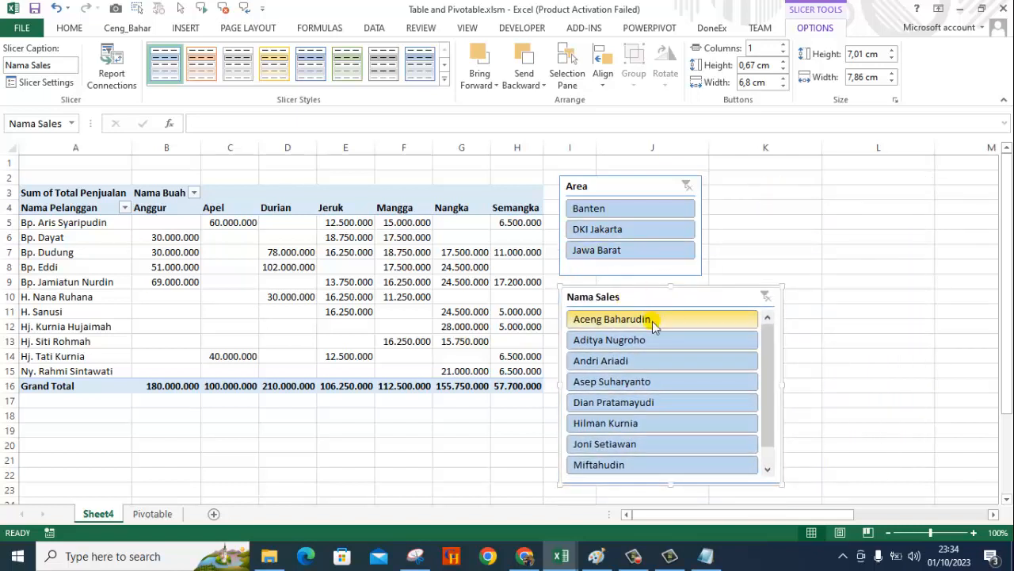
{"action": "left_click", "coordinate": [159, 241]}
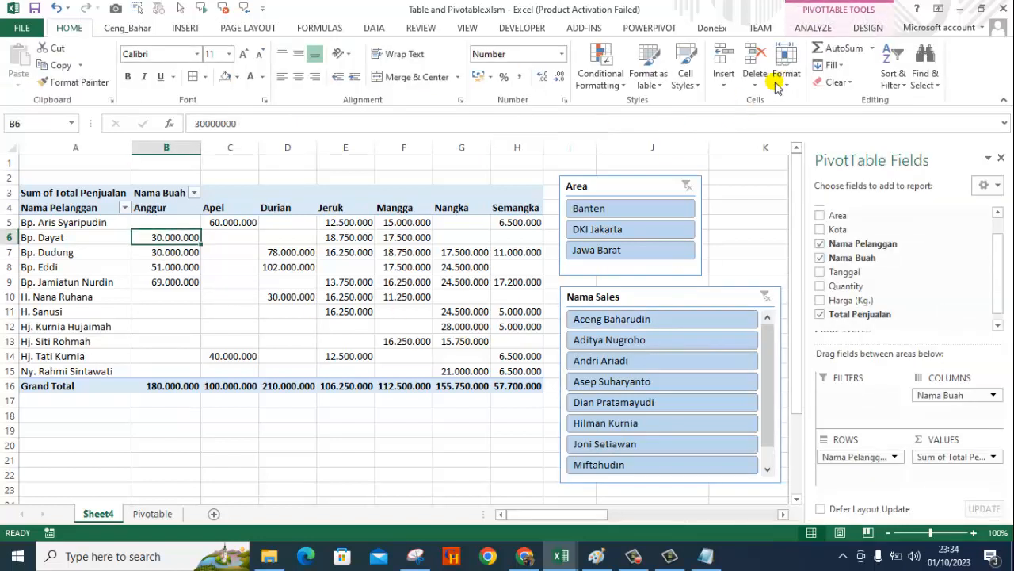
- Insert a timeline for the Tanggal field of the PivotTable
{"action": "left_click", "coordinate": [869, 30]}
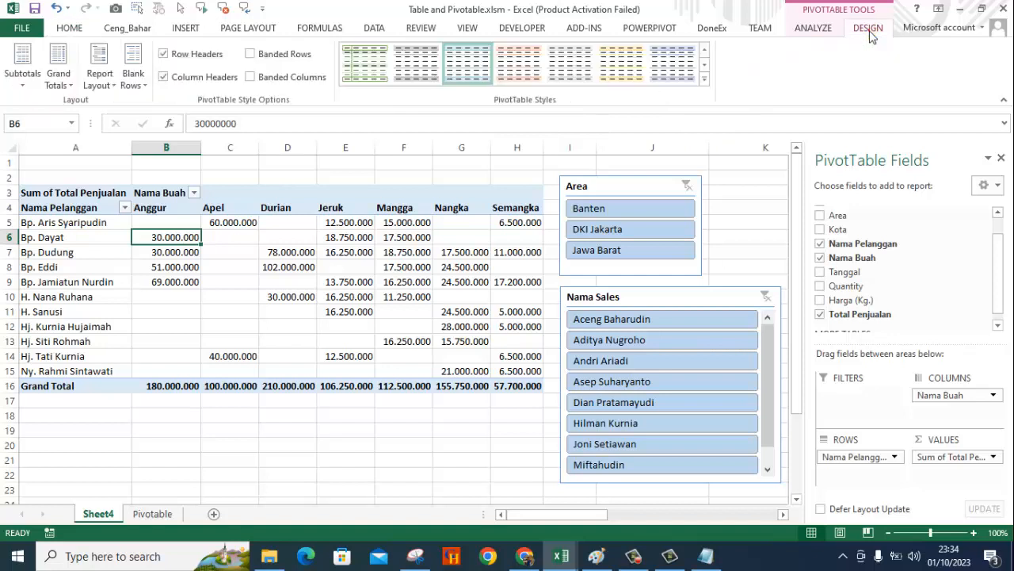
{"action": "left_click", "coordinate": [814, 30]}
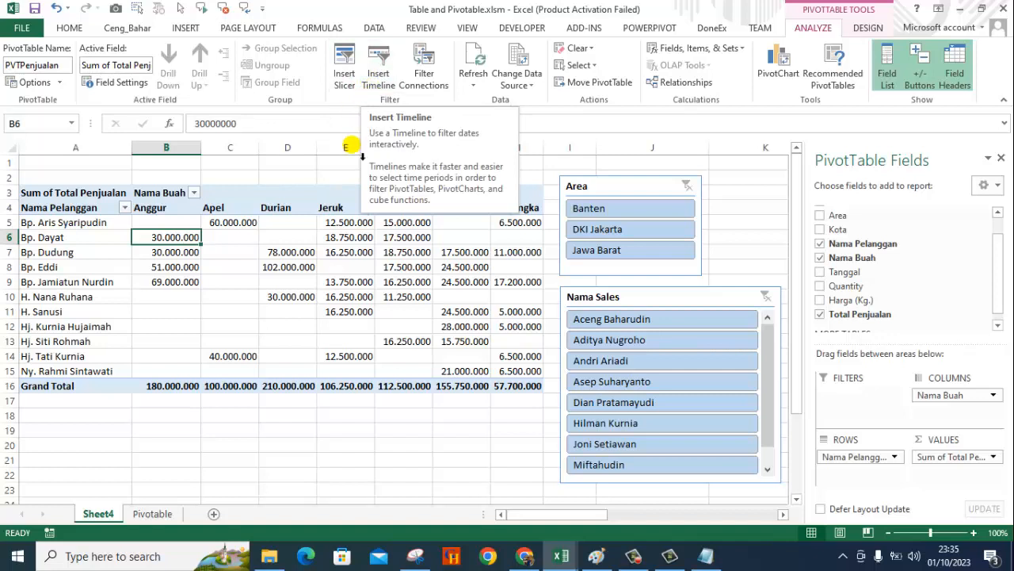
{"action": "left_click", "coordinate": [378, 77]}
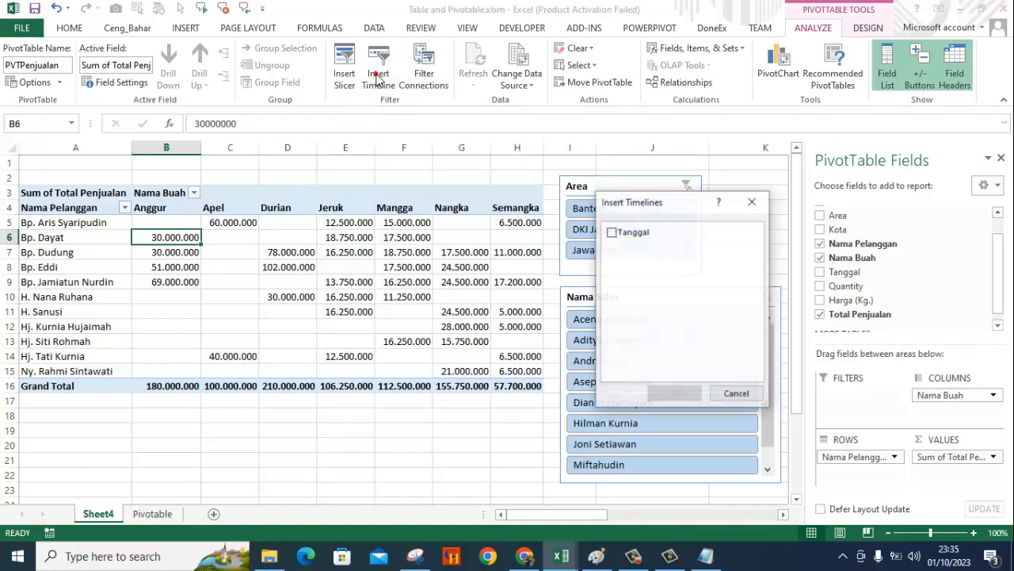
{"action": "left_click", "coordinate": [613, 233]}
{"action": "left_click", "coordinate": [680, 395]}
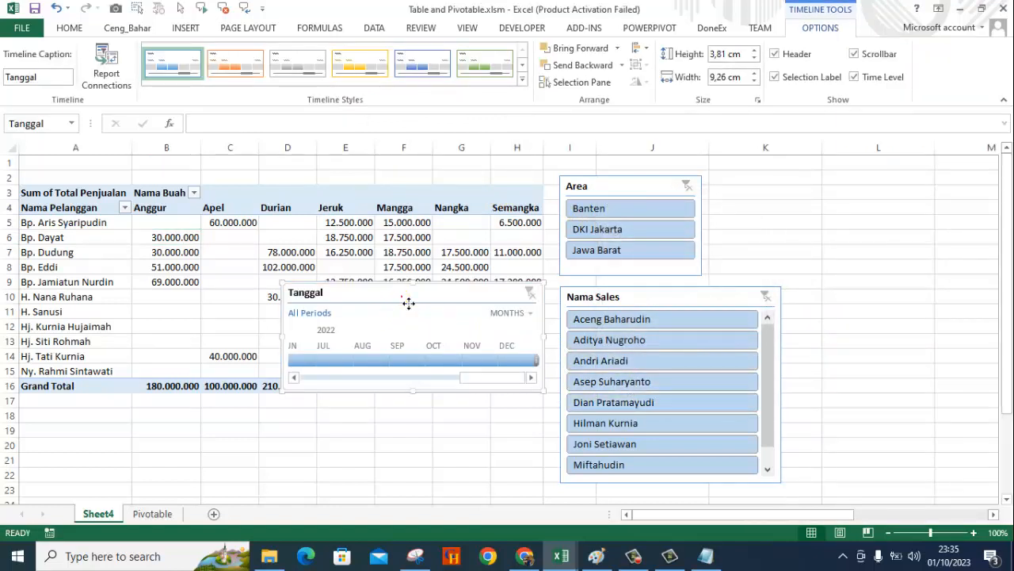
- Move the Tanggal timeline directly below the PivotTable and widen it to about 14,82 cm
{"action": "left_click_drag", "start_coordinate": [407, 301], "coordinate": [155, 423]}
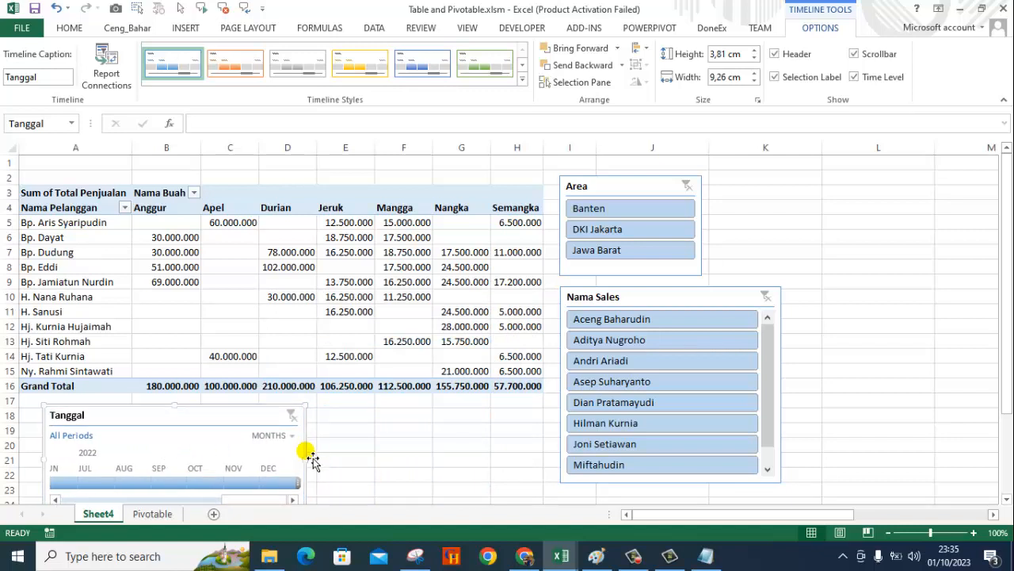
{"action": "left_click_drag", "start_coordinate": [317, 469], "coordinate": [472, 474]}
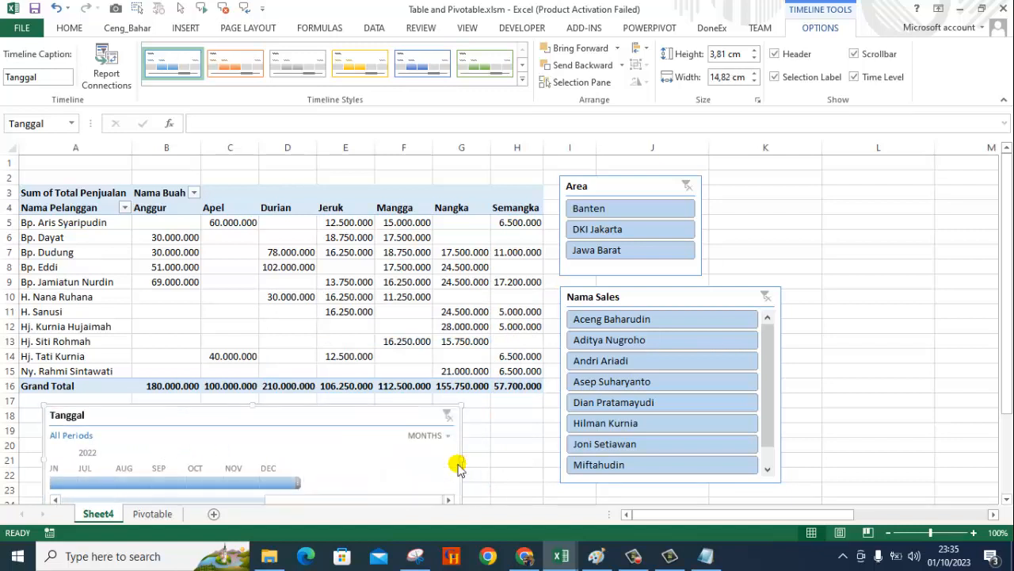
{"action": "scroll", "coordinate": [331, 440], "scroll_direction": "down", "scroll_amount": 1}
{"action": "scroll", "coordinate": [325, 438], "scroll_direction": "down", "scroll_amount": 2}
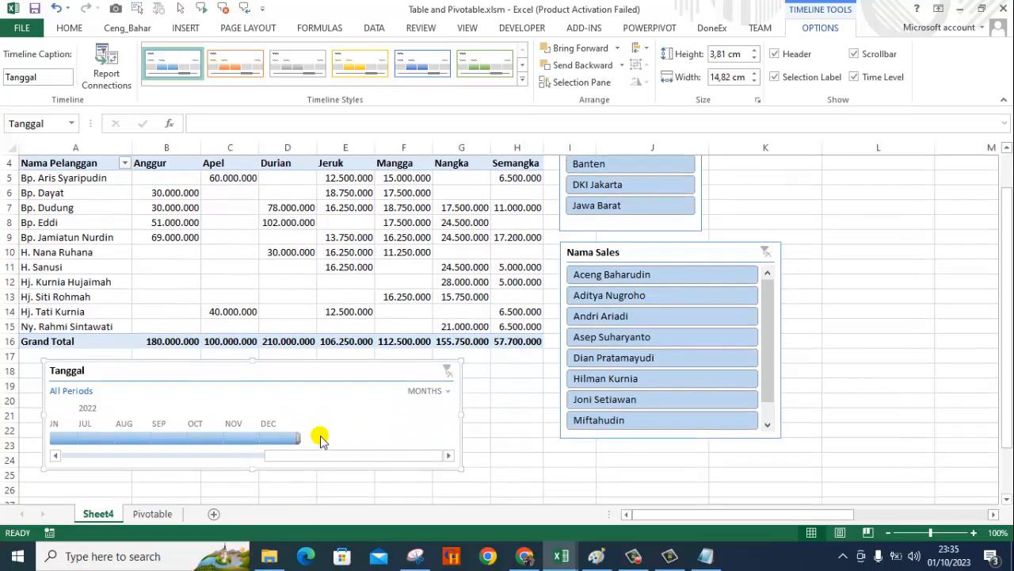
- Filter the PivotTable by Feb 2021, Jun 2021 and Oct 2021 in turn with the Tanggal timeline, ending with its filter cleared
{"action": "left_click_drag", "start_coordinate": [275, 415], "coordinate": [75, 420]}
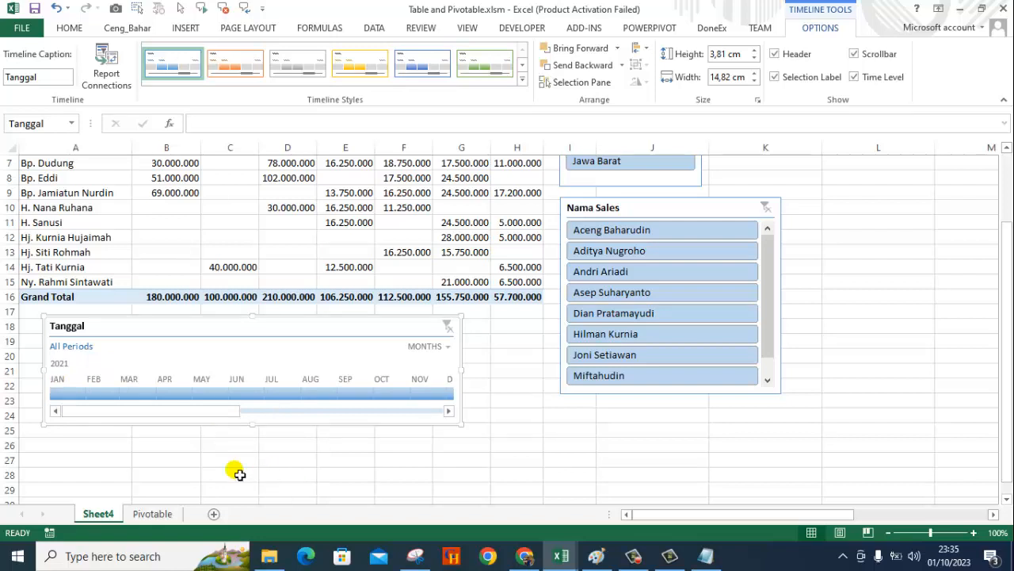
{"action": "left_click", "coordinate": [96, 387]}
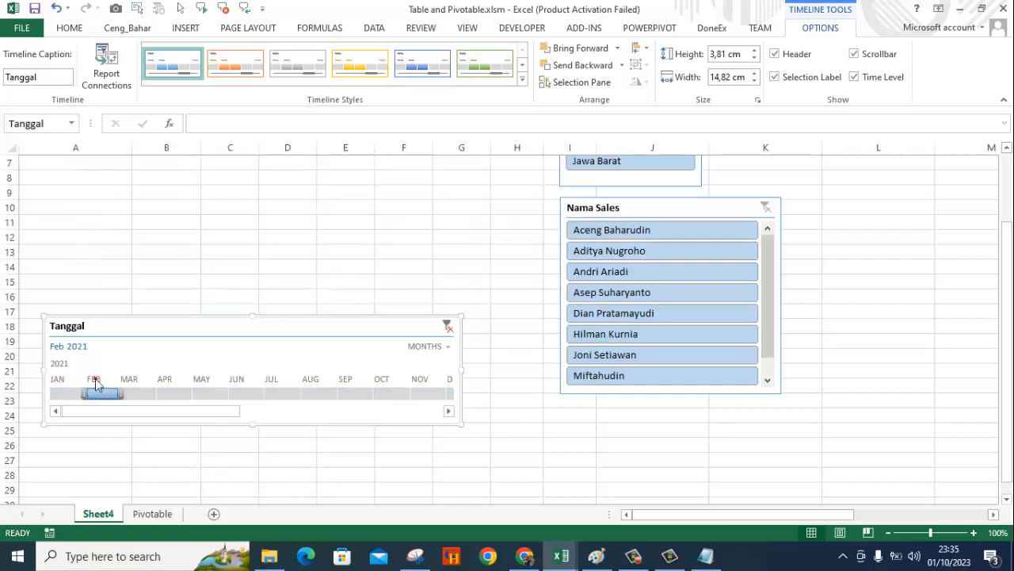
{"action": "scroll", "coordinate": [241, 259], "scroll_direction": "up", "scroll_amount": 2}
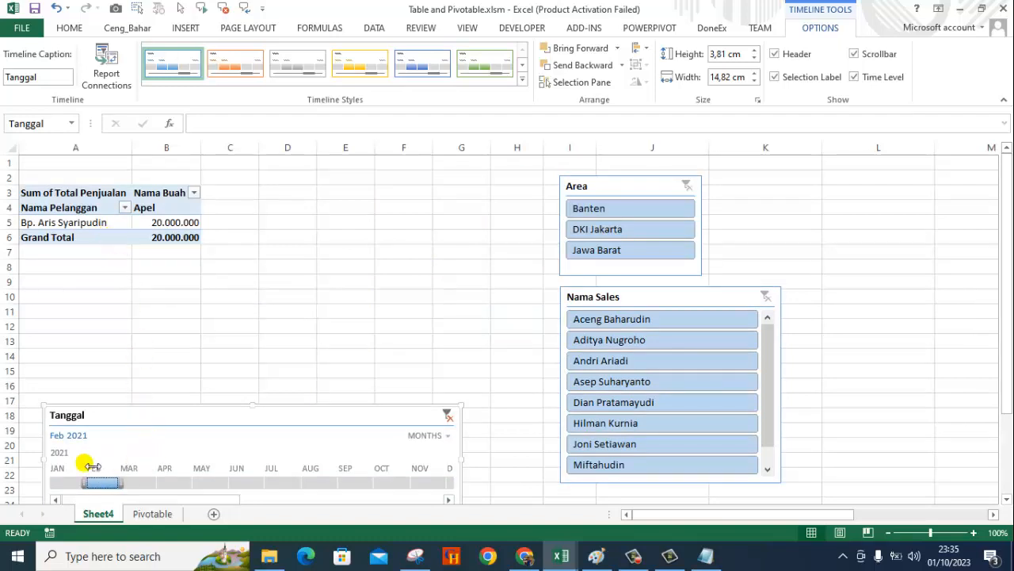
{"action": "left_click", "coordinate": [242, 483]}
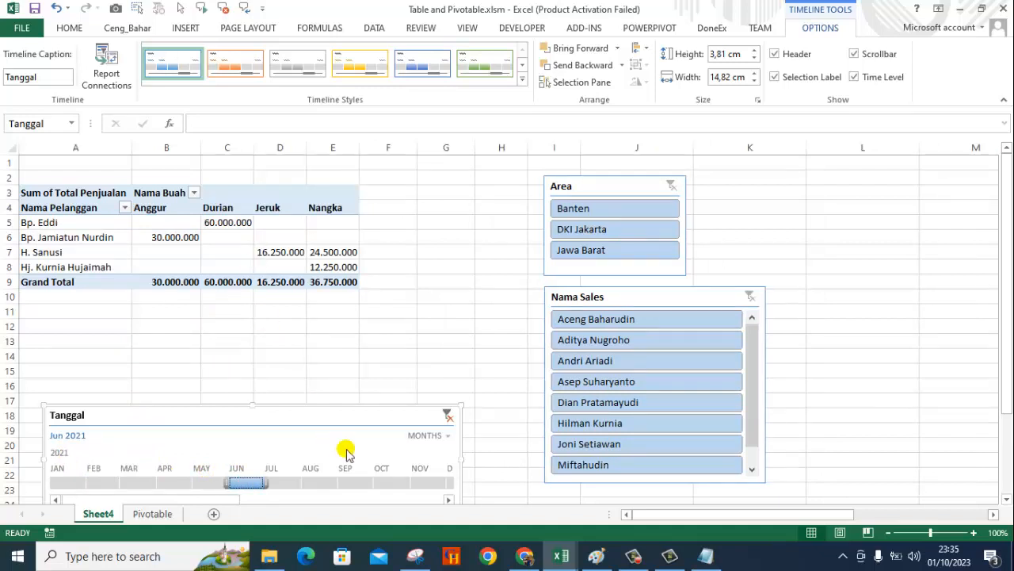
{"action": "left_click", "coordinate": [399, 482]}
{"action": "left_click", "coordinate": [447, 414]}
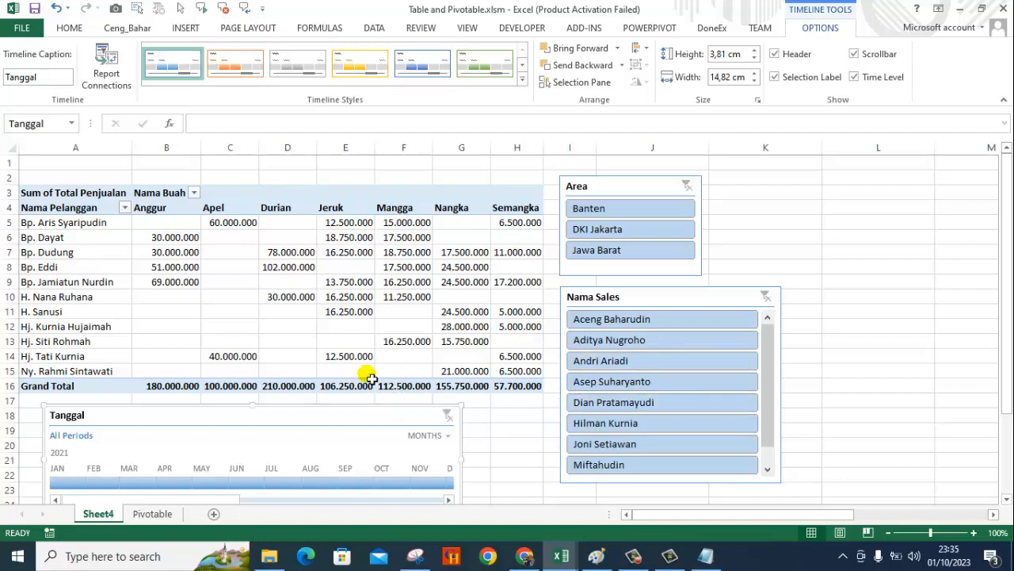
- Select cell B6 in the PivotTable and close its field list
{"action": "left_click", "coordinate": [183, 236]}
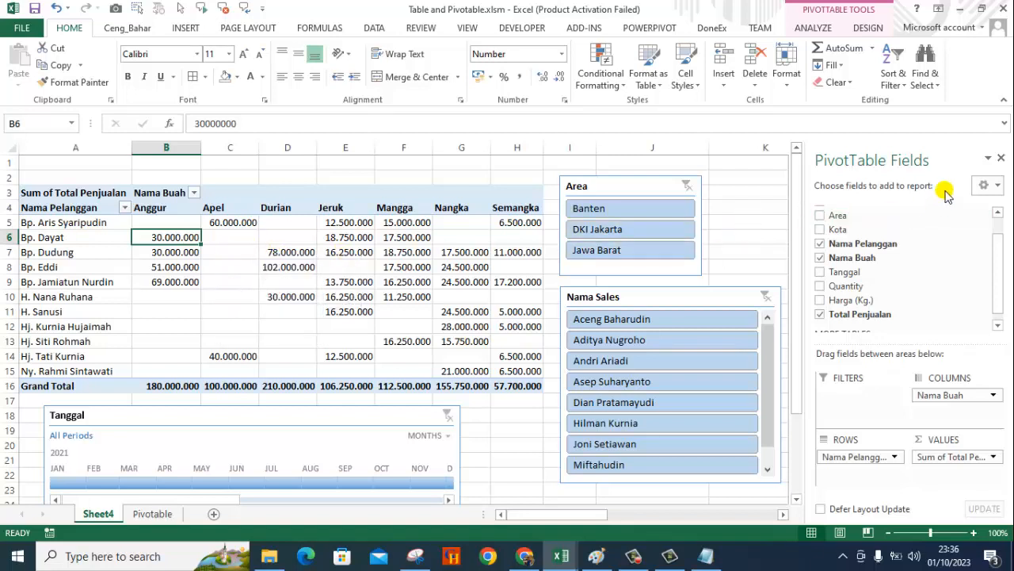
{"action": "left_click", "coordinate": [1001, 161]}
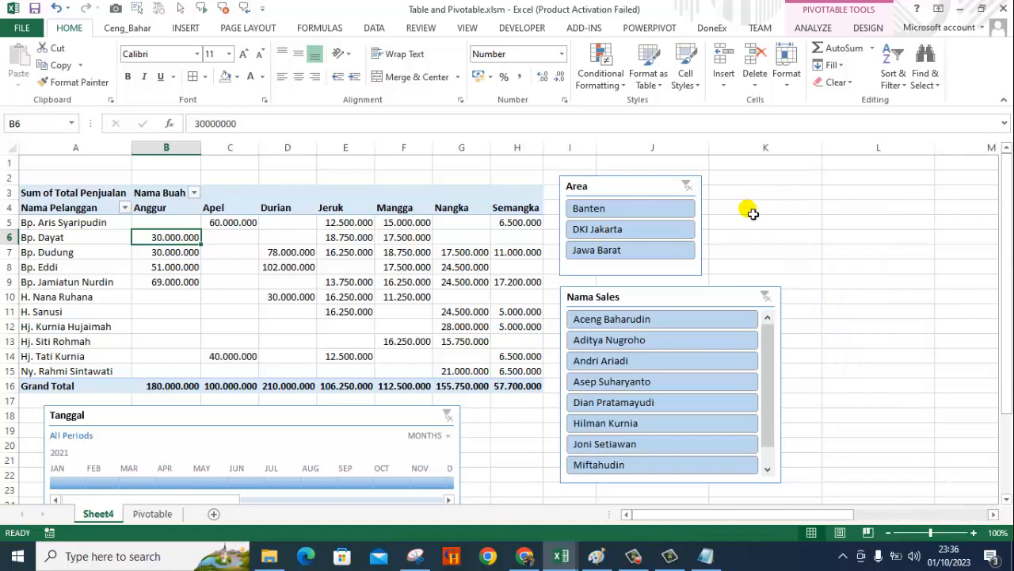